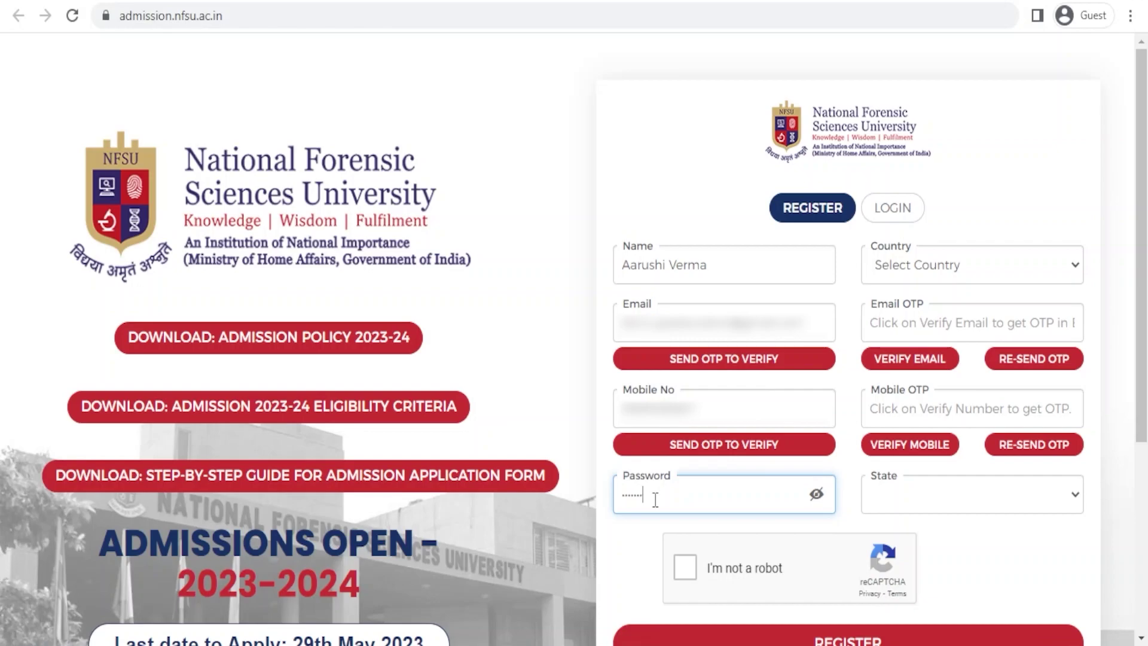
- Set the country to (+91) INDIA and clear a stray character from the email code field
left_click(920, 264)
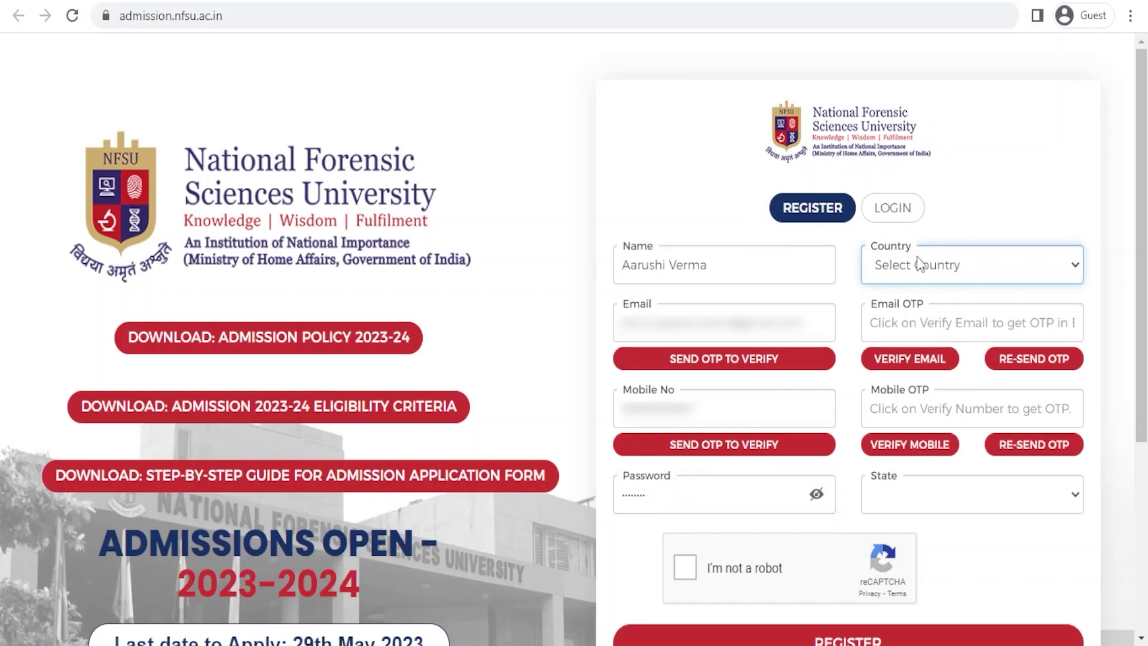
left_click(918, 307)
left_click(897, 330)
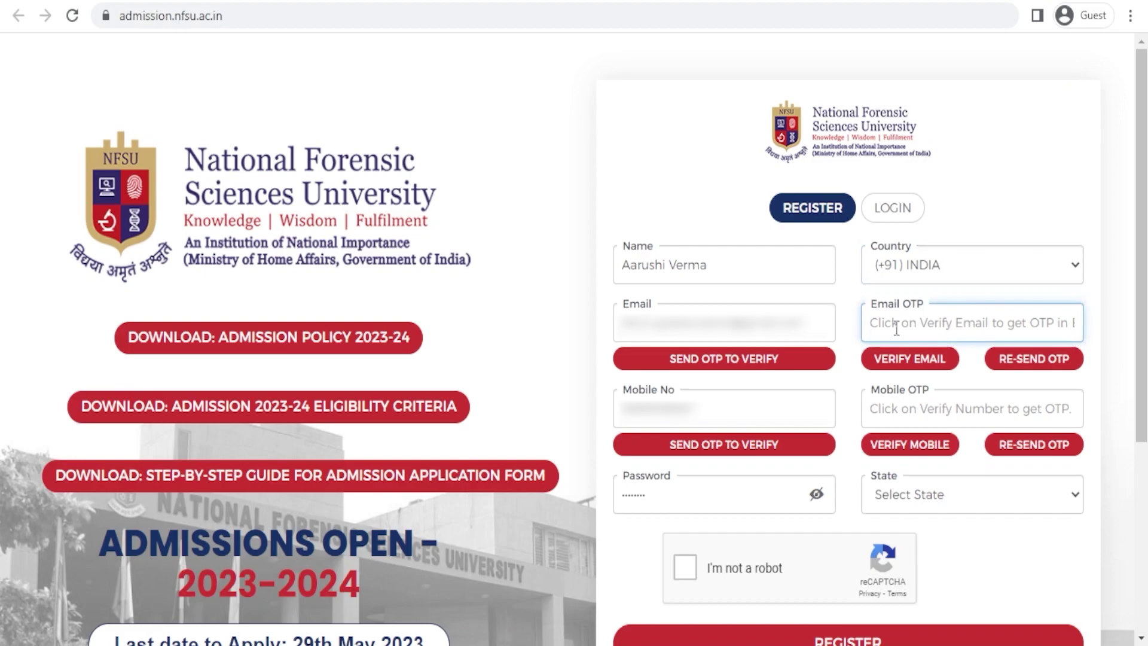
type("D")
key("BackSpace")
left_click(917, 409)
left_click(918, 317)
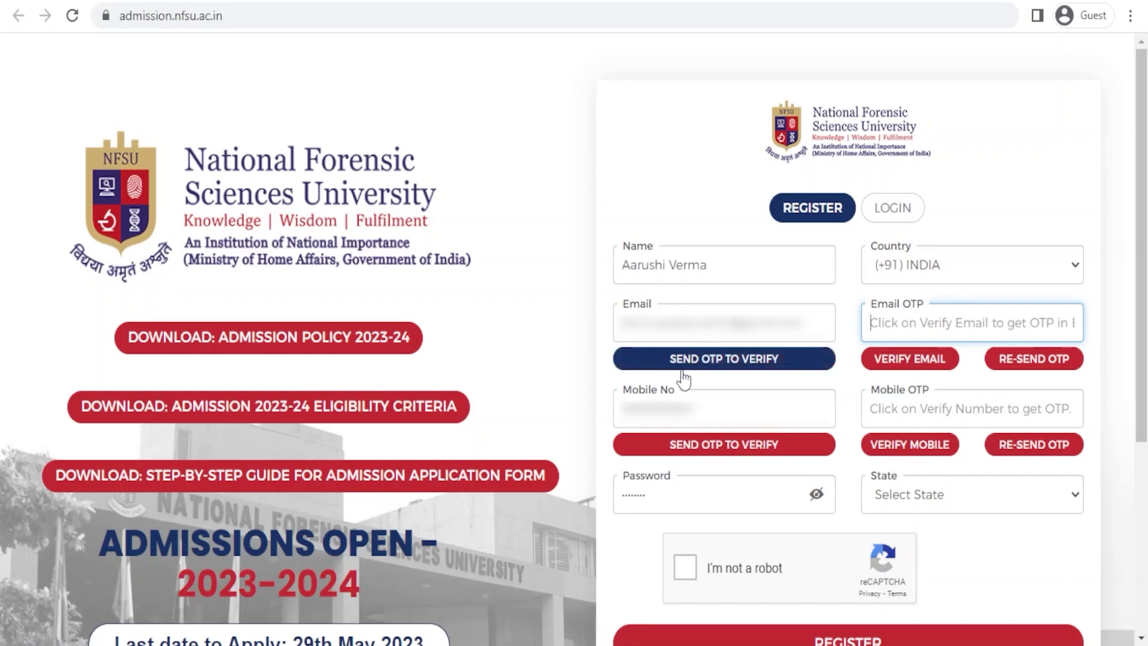
- Send verification codes to both the email address and the mobile number
left_click(729, 372)
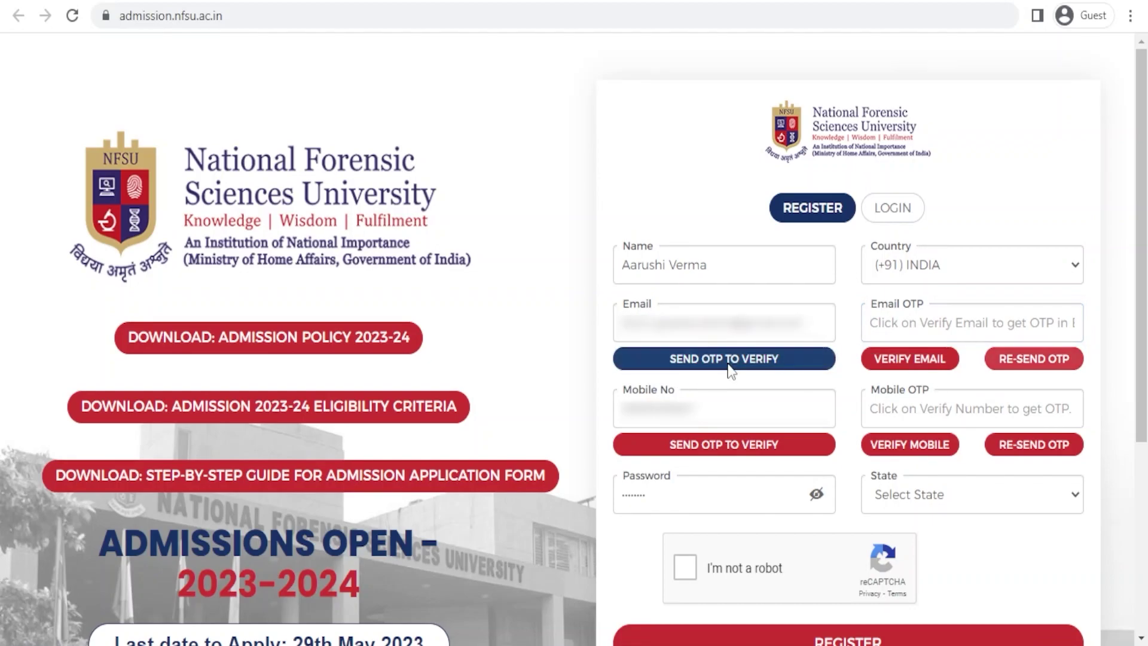
left_click(694, 456)
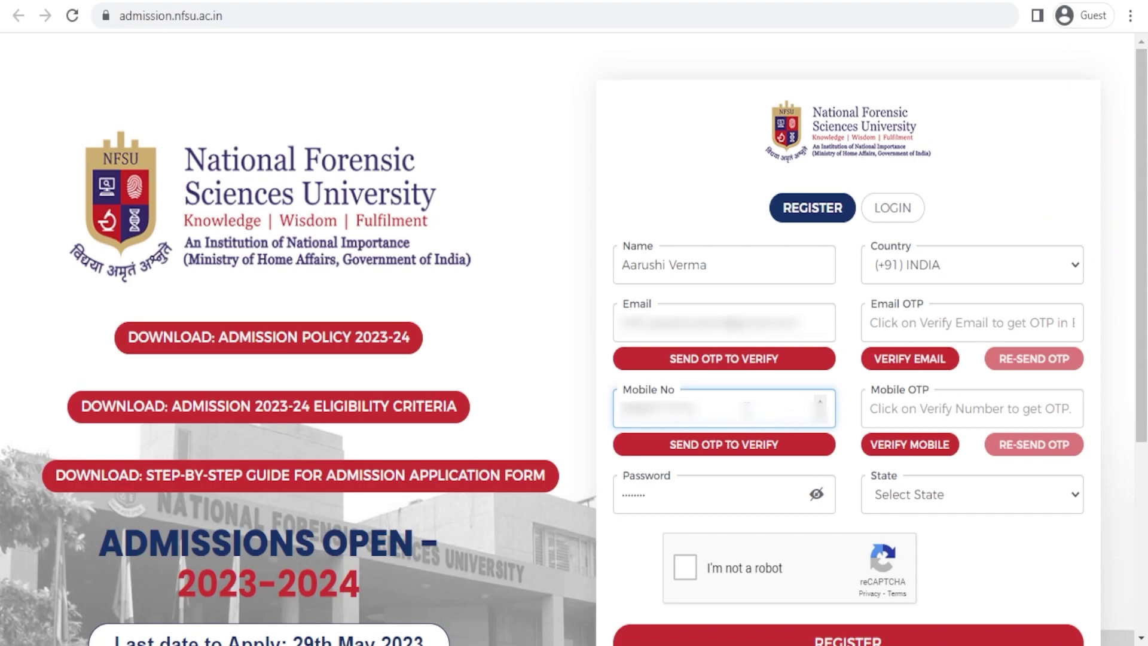
left_click(711, 359)
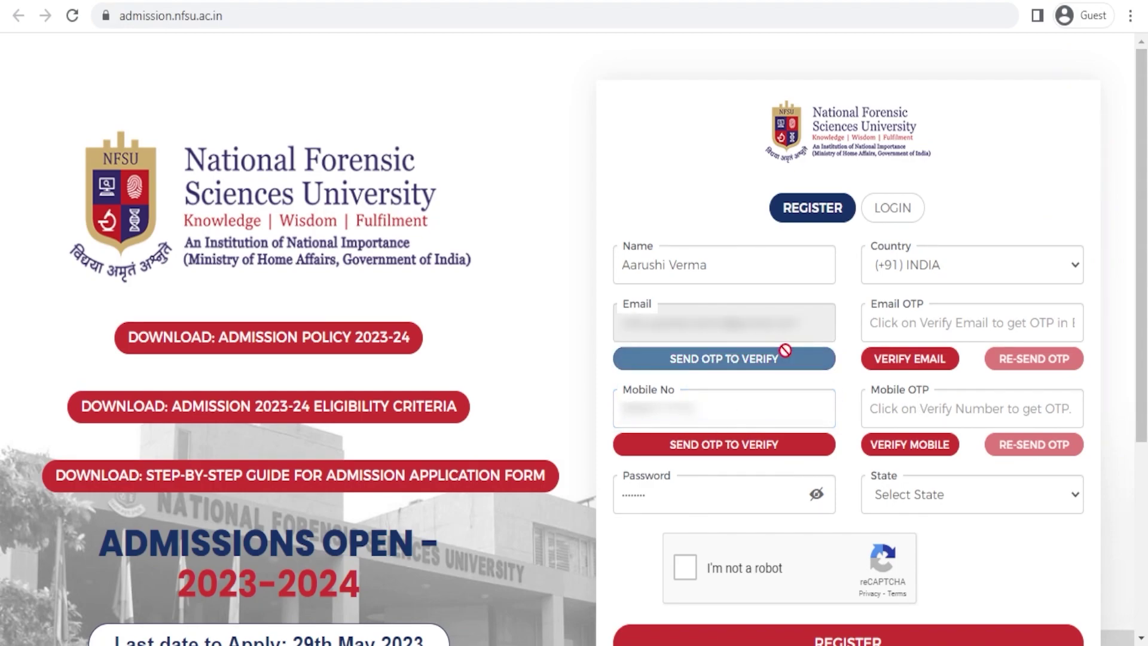
left_click(754, 444)
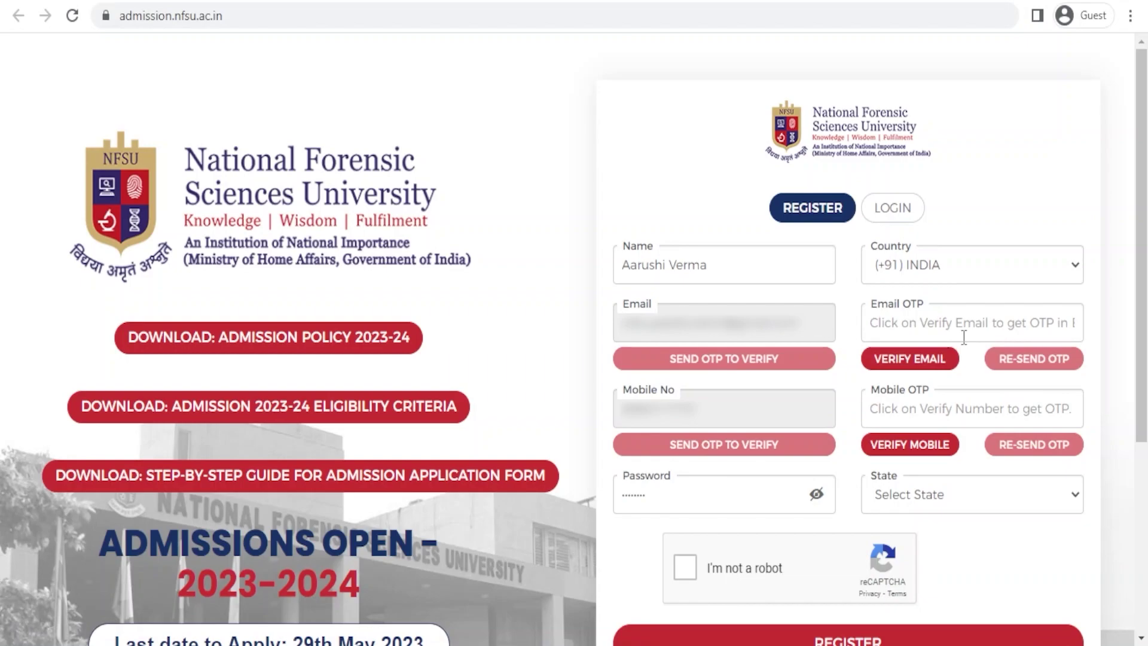
- Enter the received codes in the Mobile OTP and Email OTP fields and go full screen
left_click(976, 407)
type("1")
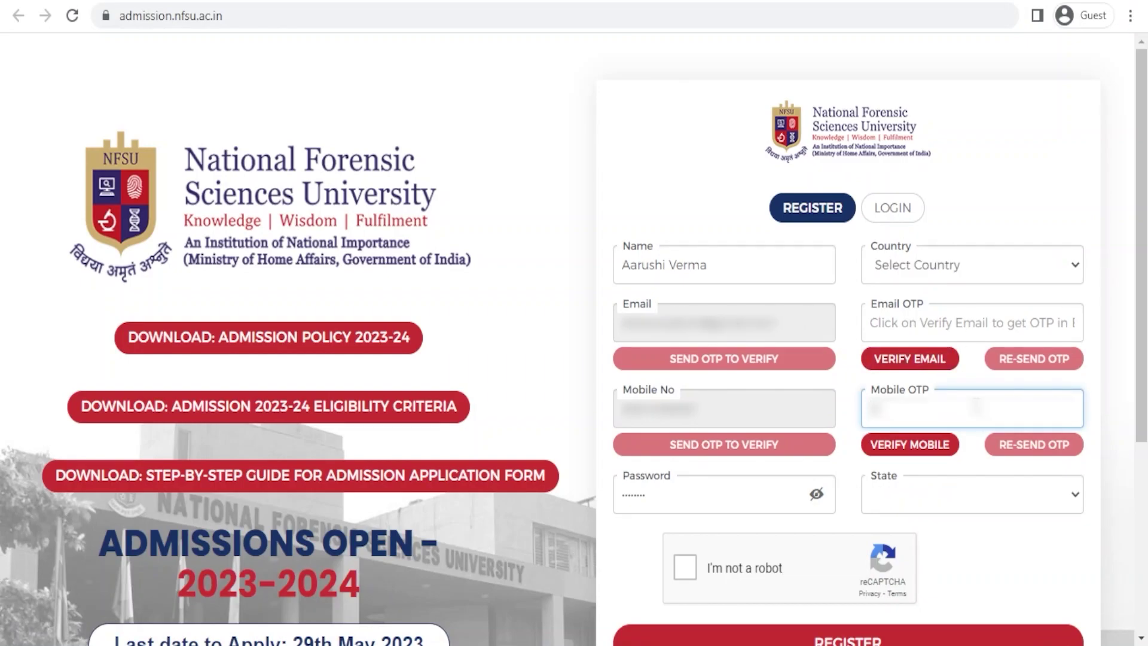
type("23")
left_click(965, 320)
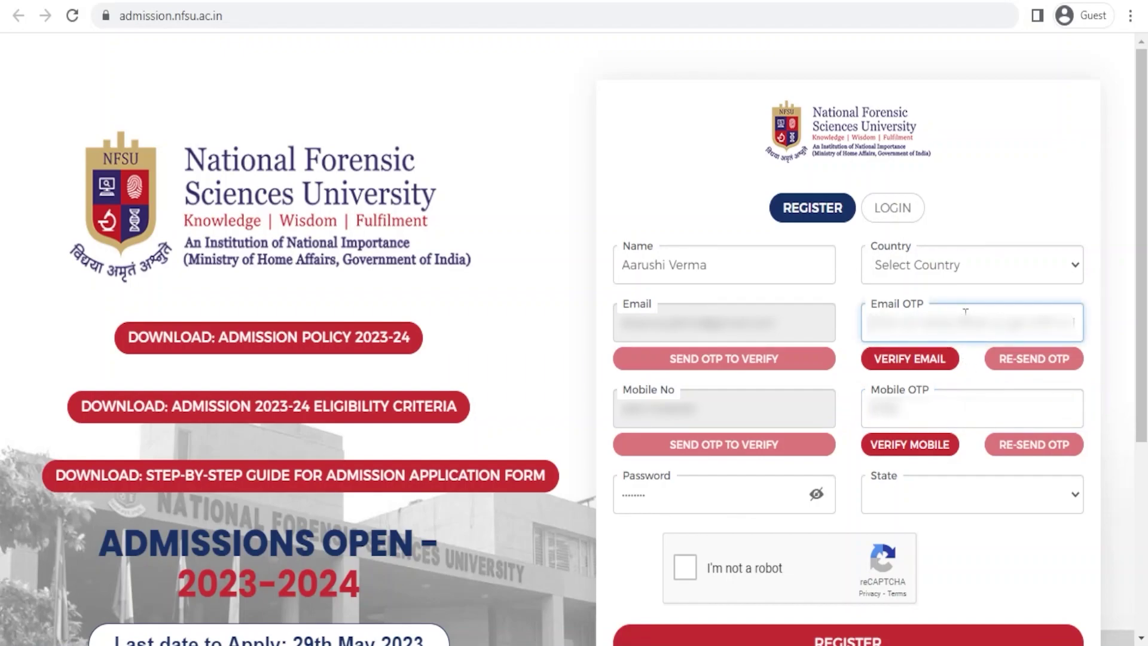
type("123")
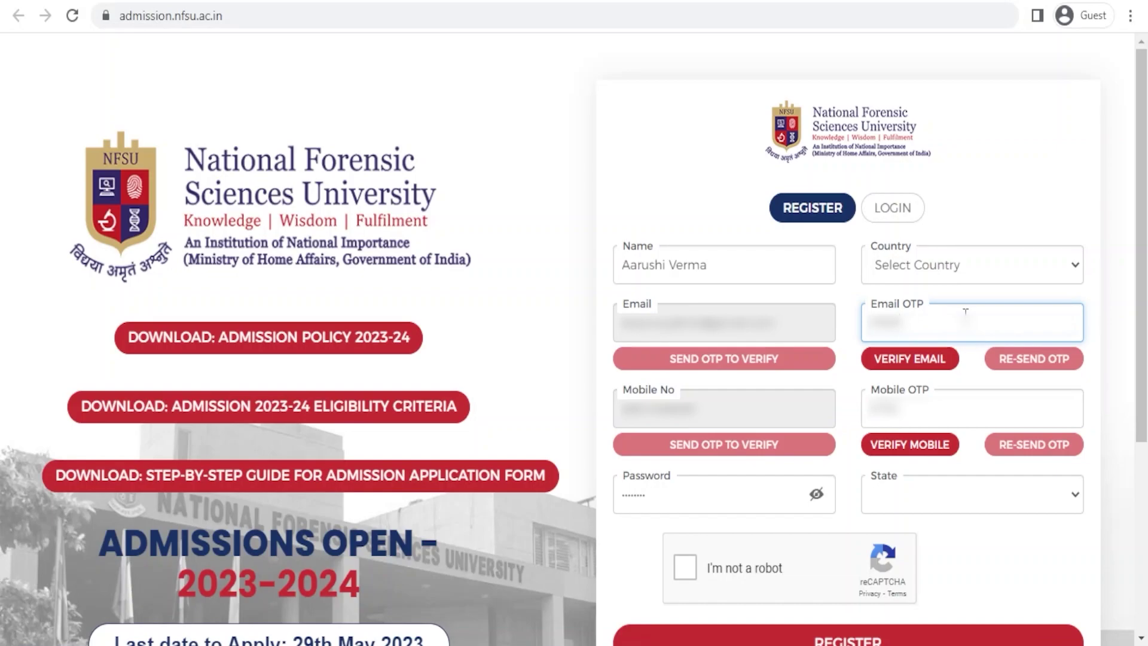
key("F11")
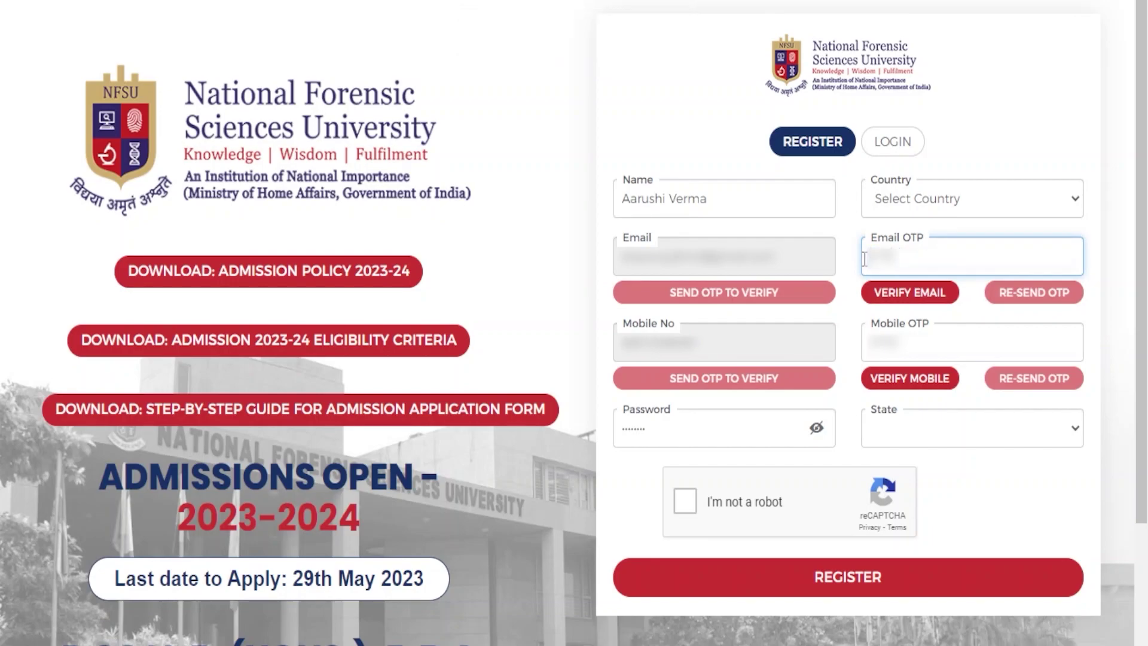
- Replace the Mobile OTP entry with 1234
left_click(915, 338)
key("ctrl+v")
key("ctrl+a")
type("1234")
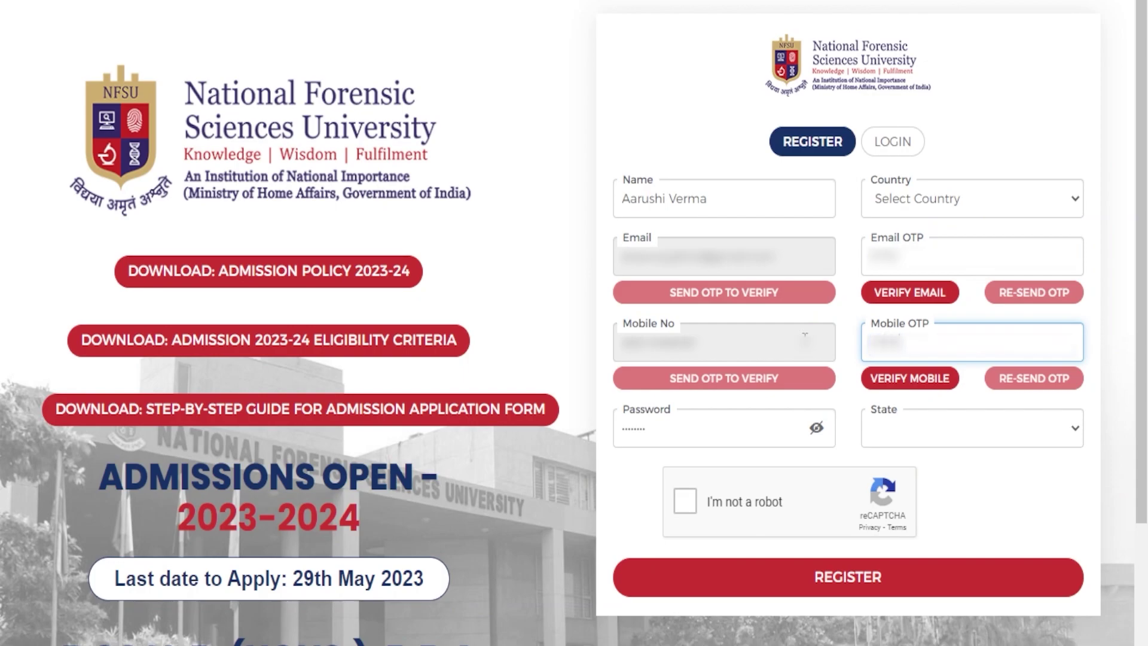
- Try repeatedly to pick a state from the empty state list
left_click(928, 431)
left_click(1073, 438)
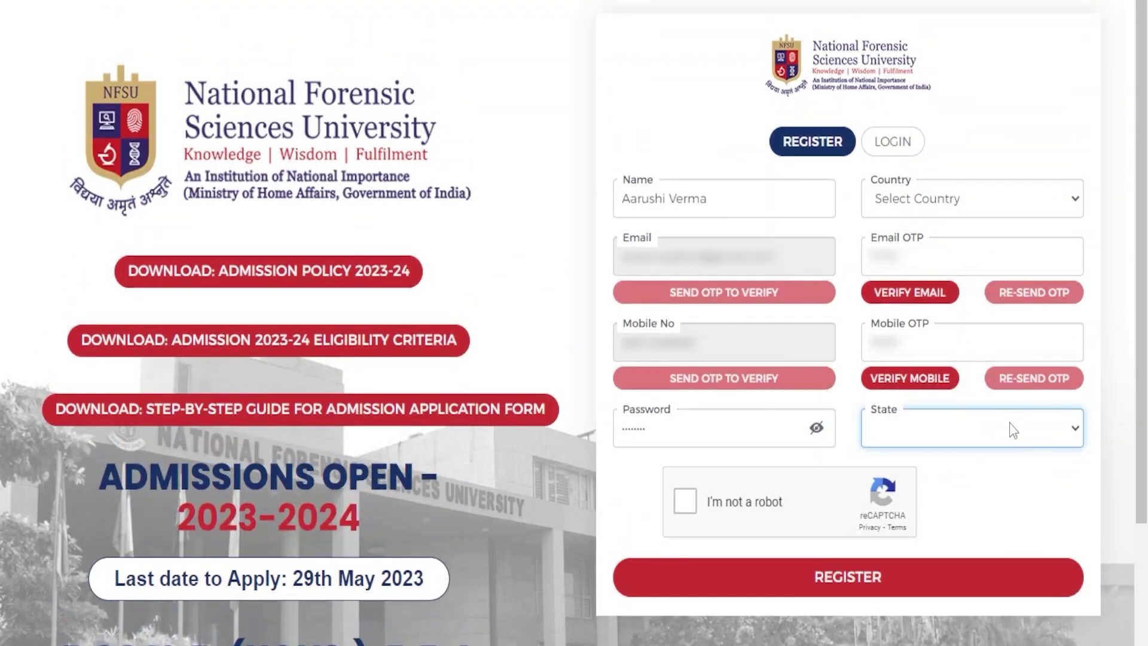
left_click(1034, 431)
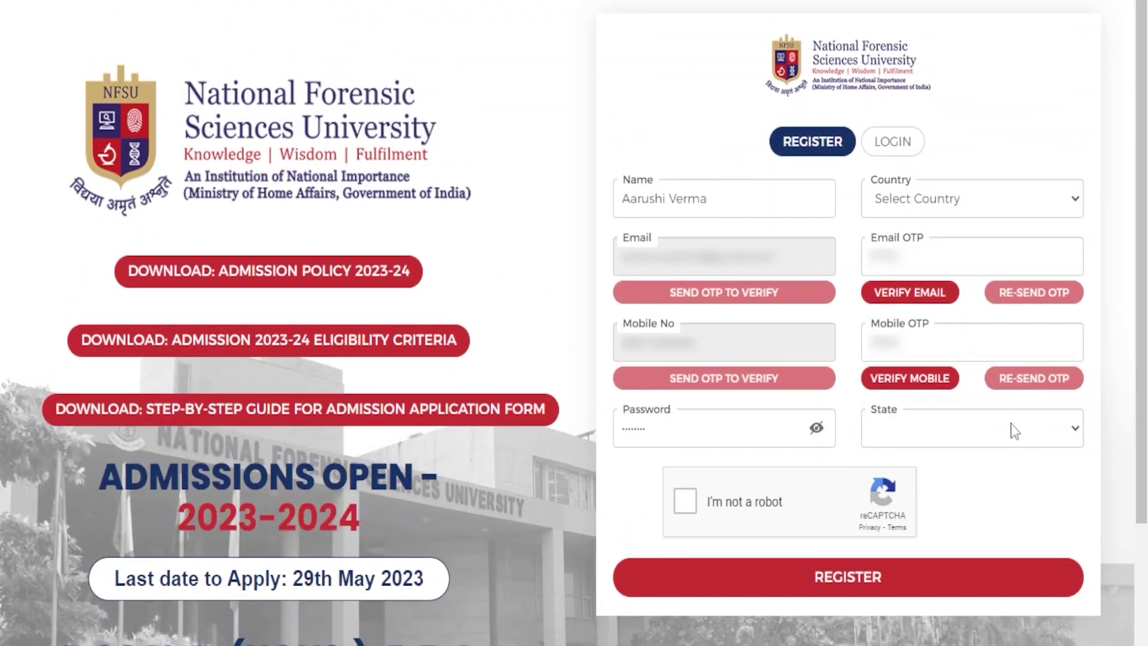
left_click(1014, 431)
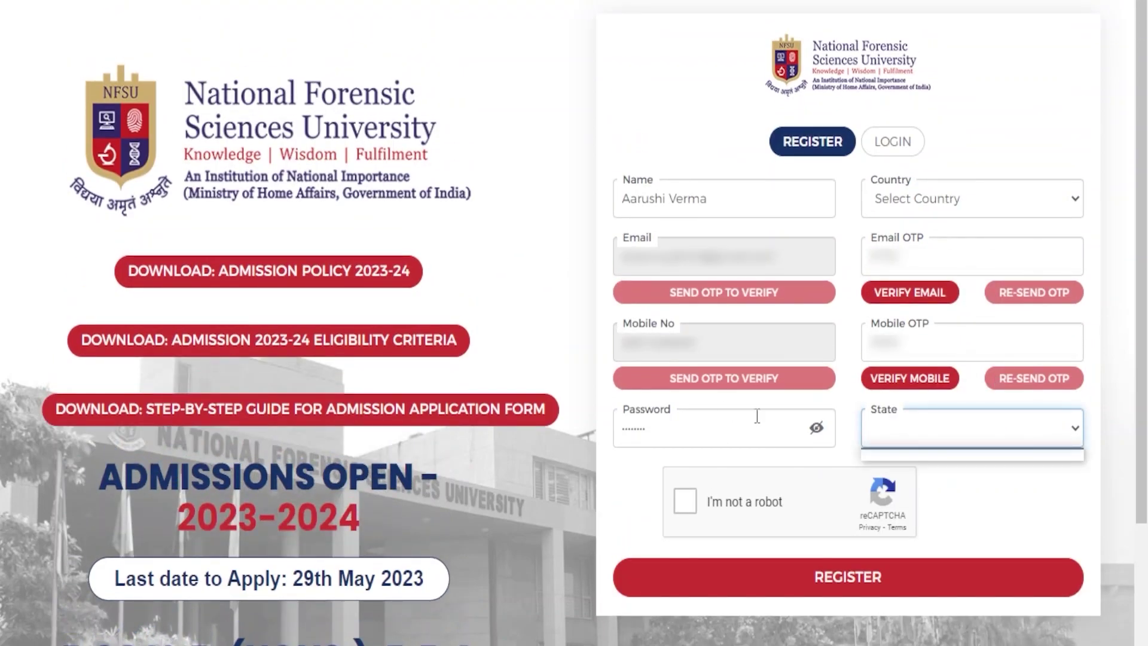
left_click(818, 442)
left_click(892, 436)
left_click(1022, 437)
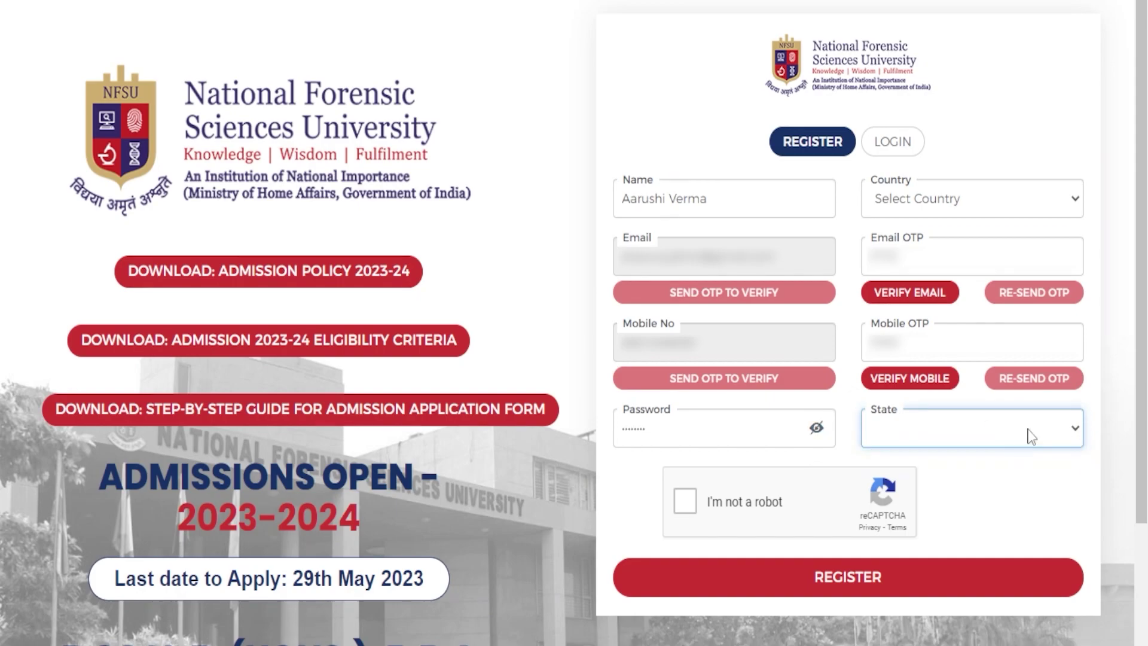
- Verify the email and mobile number, pass the reCAPTCHA check, and submit the registration
left_click(926, 291)
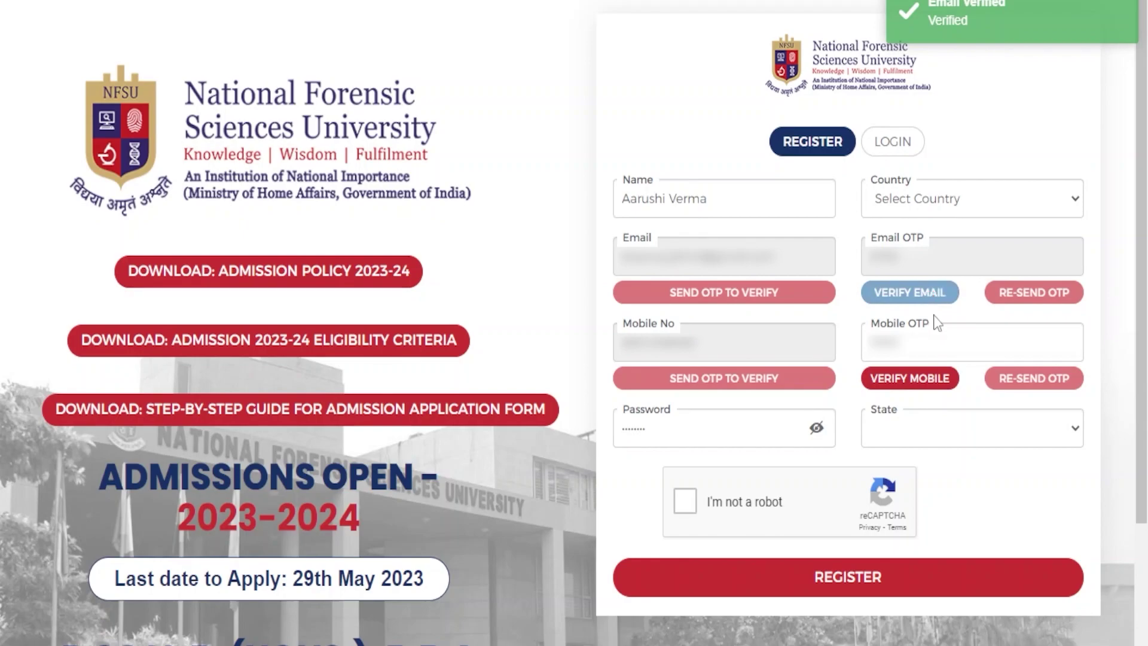
left_click(943, 386)
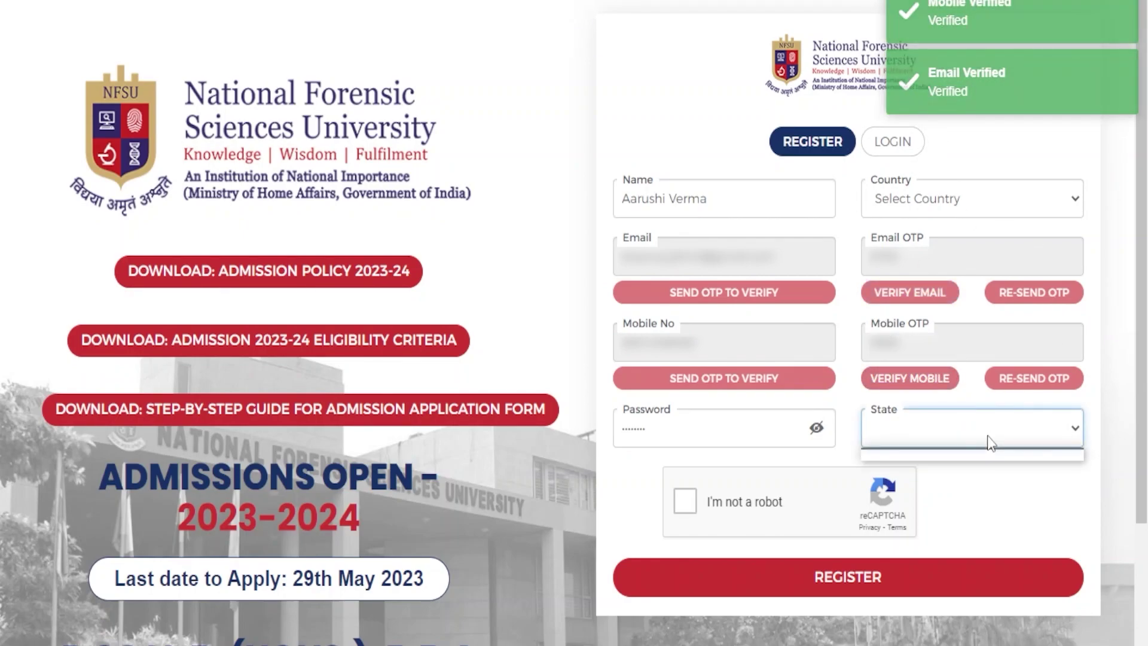
left_click(685, 502)
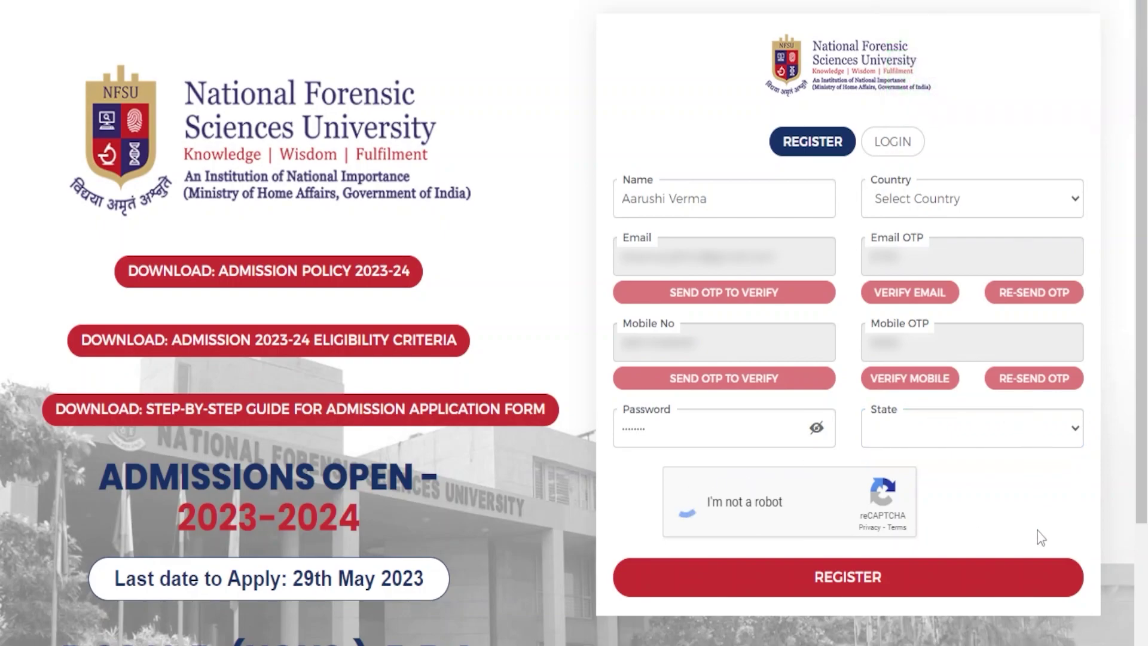
left_click(879, 590)
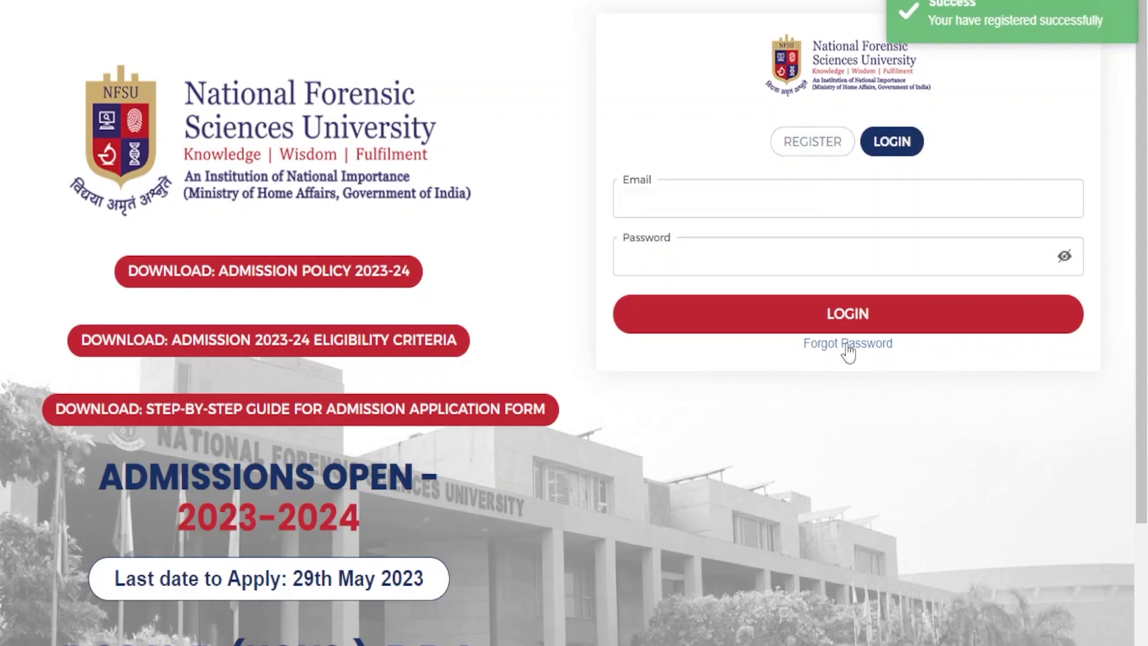
- Enter the registered login email, replacing a mistyped entry, and attempt to sign in
left_click(813, 210)
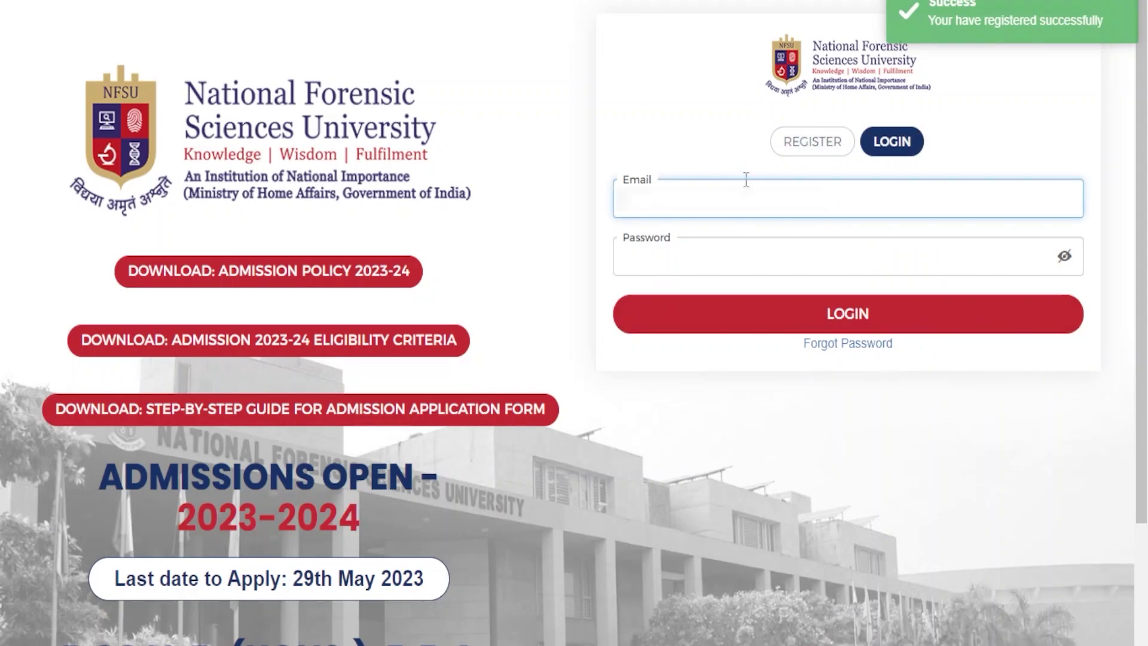
type("abcdef")
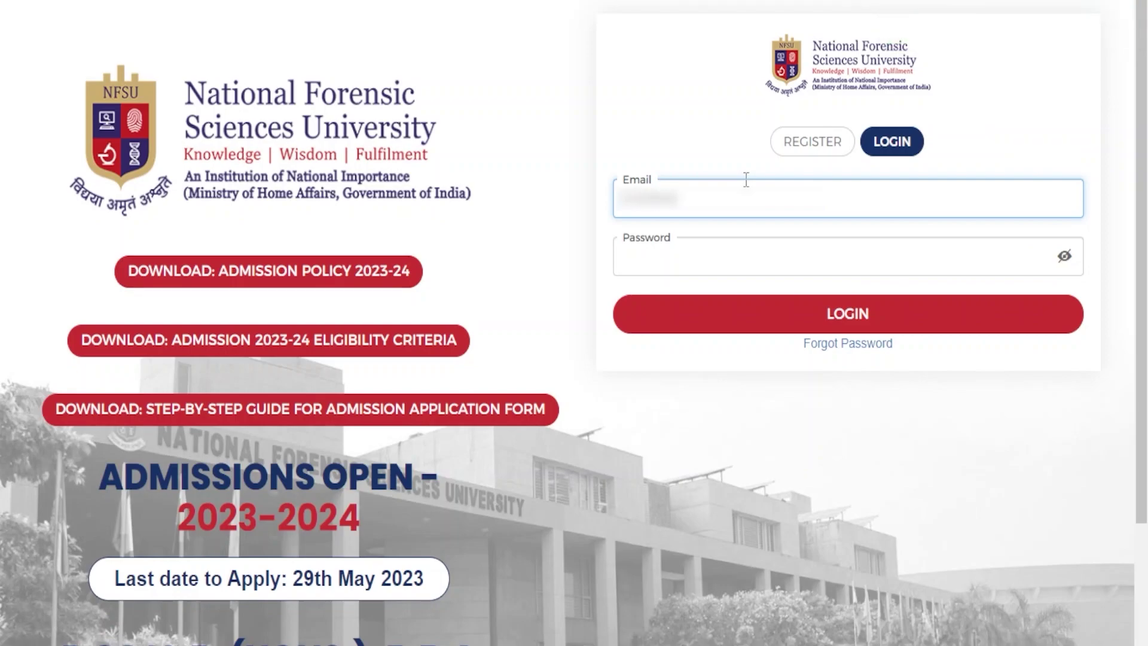
type("abcdababcd")
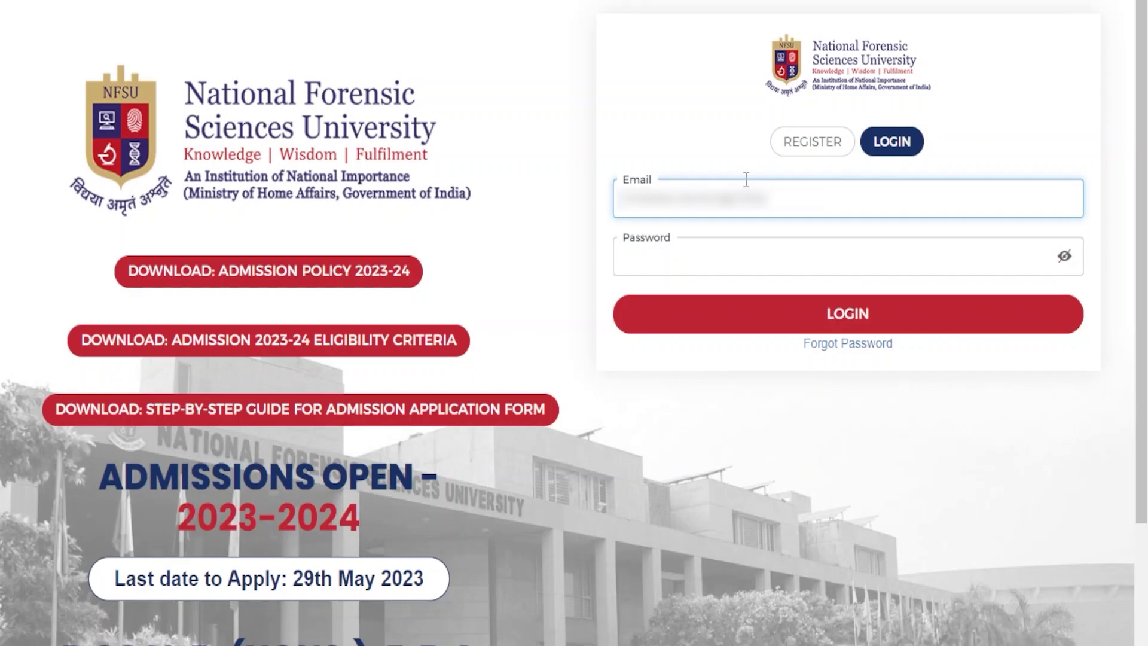
type("abcd")
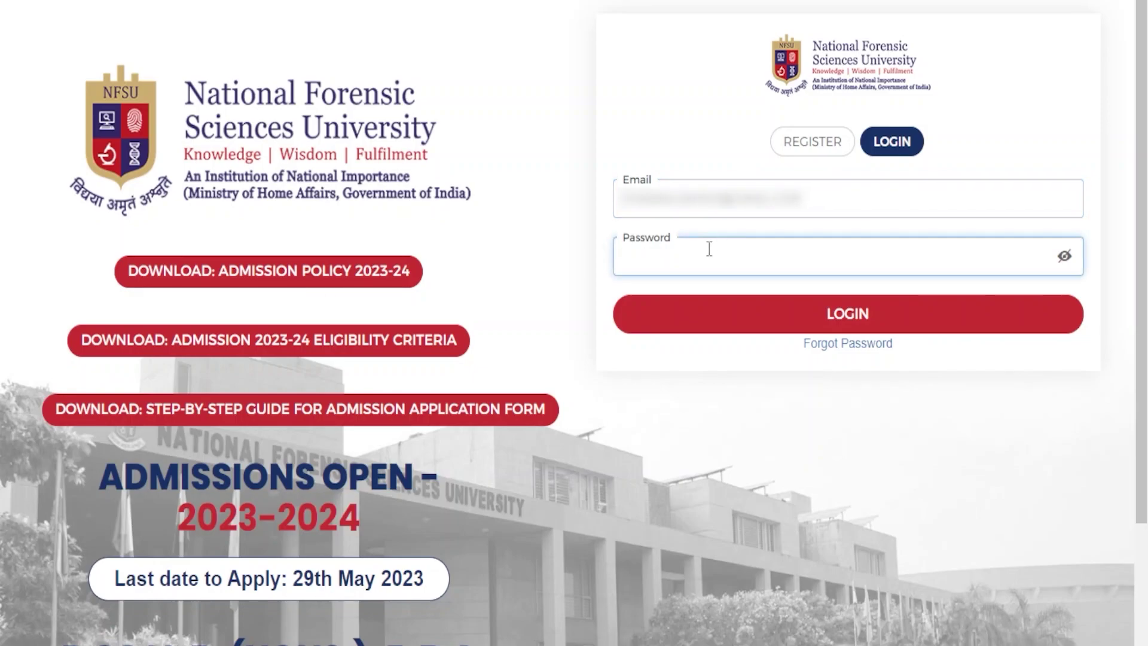
type("abcde")
triple_click(782, 214)
key("BackSpace")
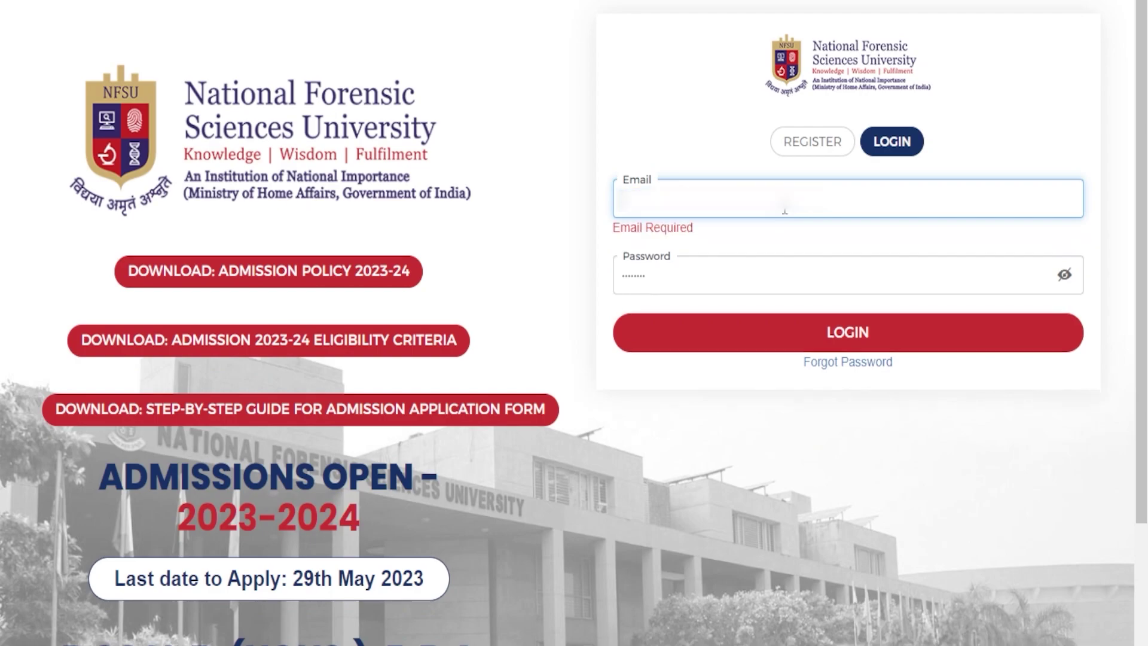
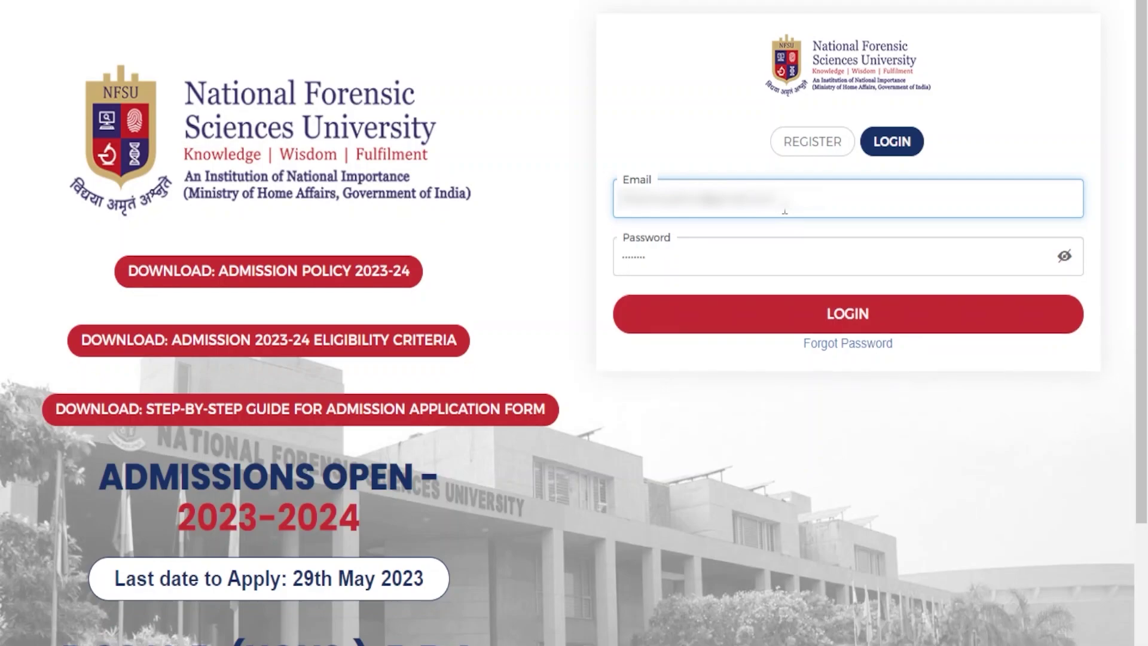
left_click(910, 311)
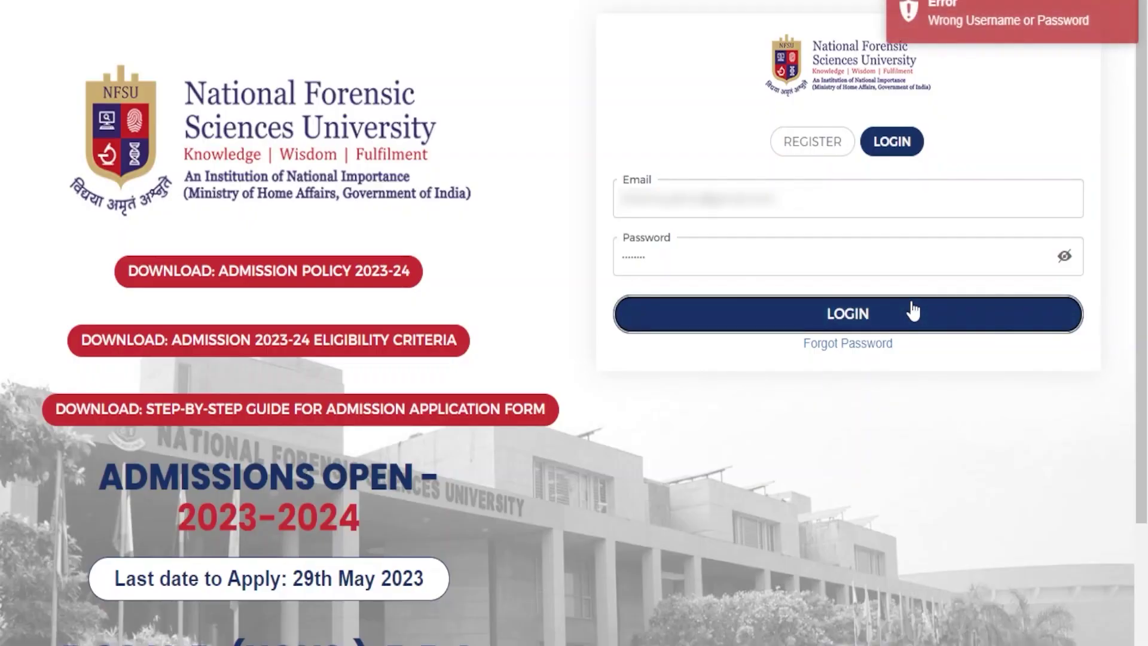
- Replace the wrong password with the correct one and sign in to the dashboard
double_click(823, 262)
key("BackSpace")
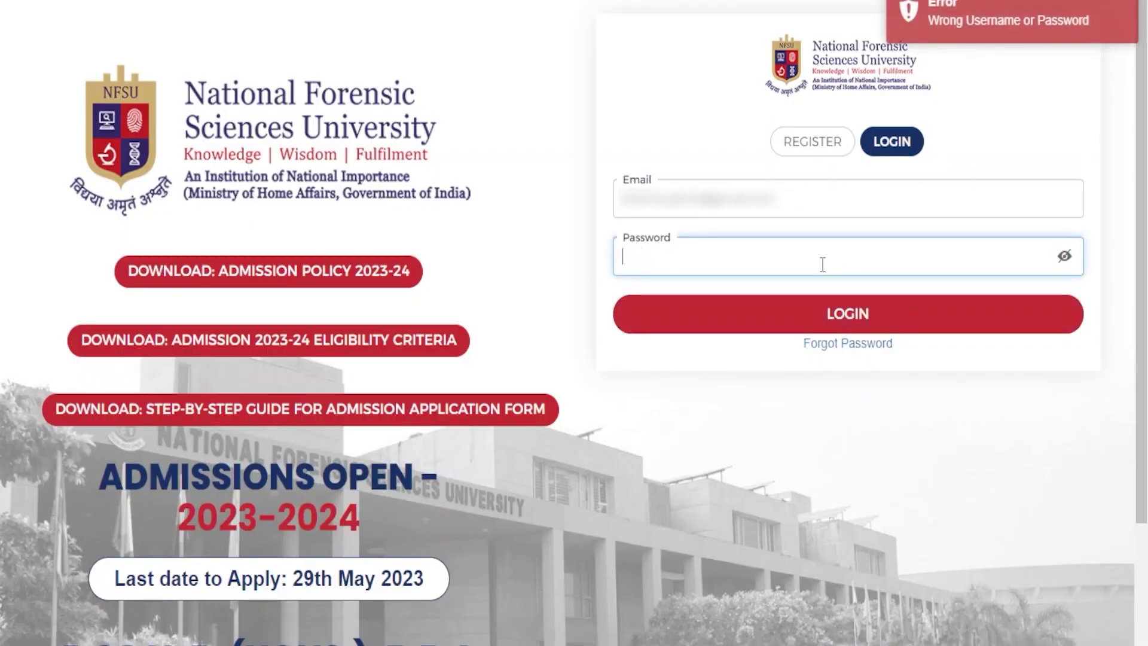
type("•••••")
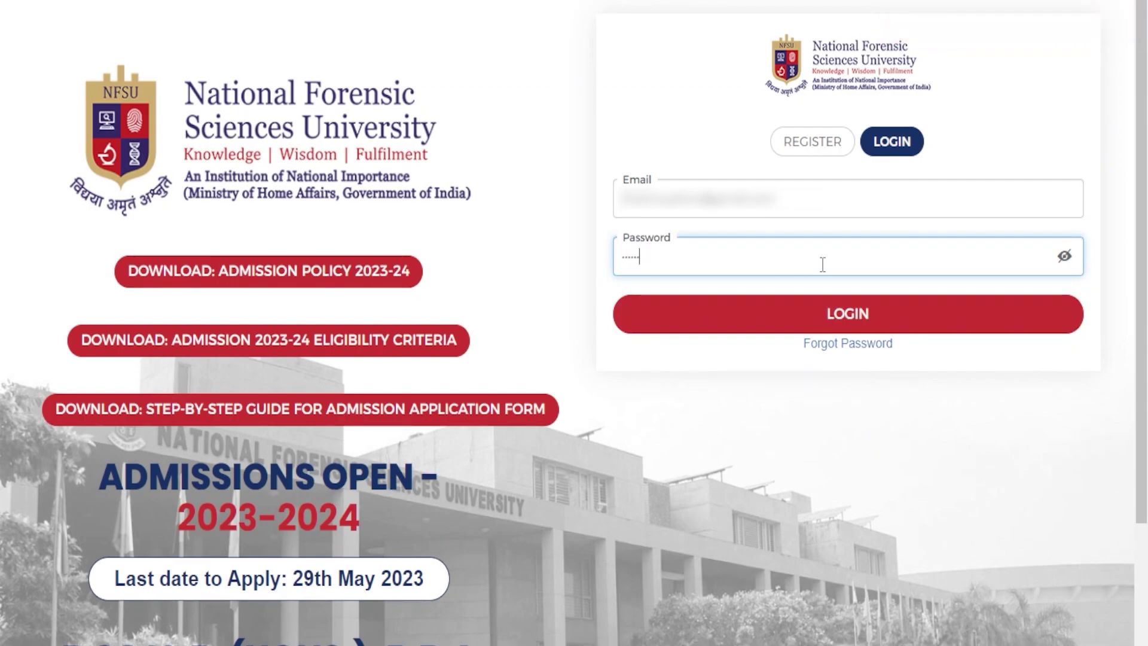
key("Return")
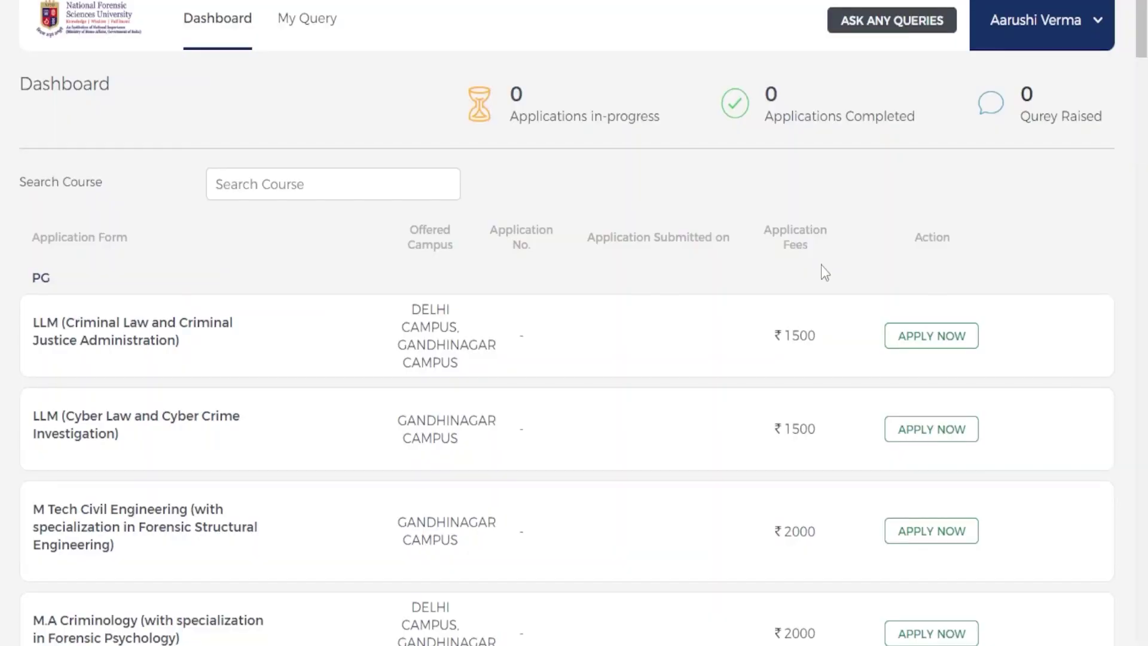
- Browse the list of available PG courses on the dashboard
scroll(608, 225, "down", 2)
scroll(561, 223, "up", 2)
scroll(507, 153, "down", 4)
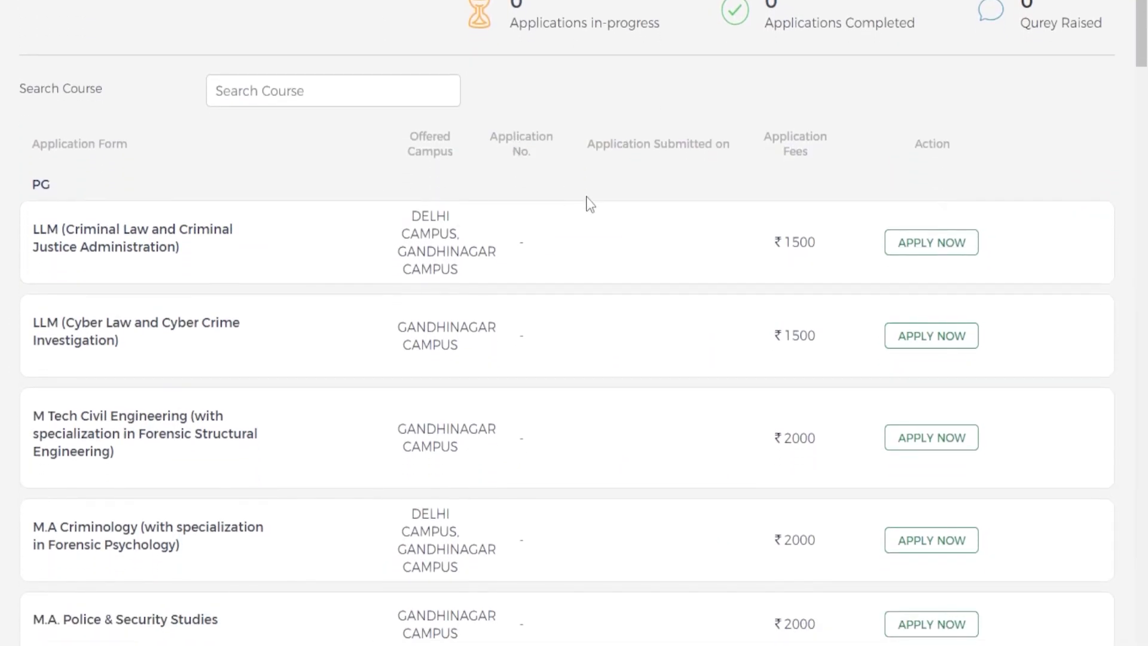
scroll(383, 123, "up", 2)
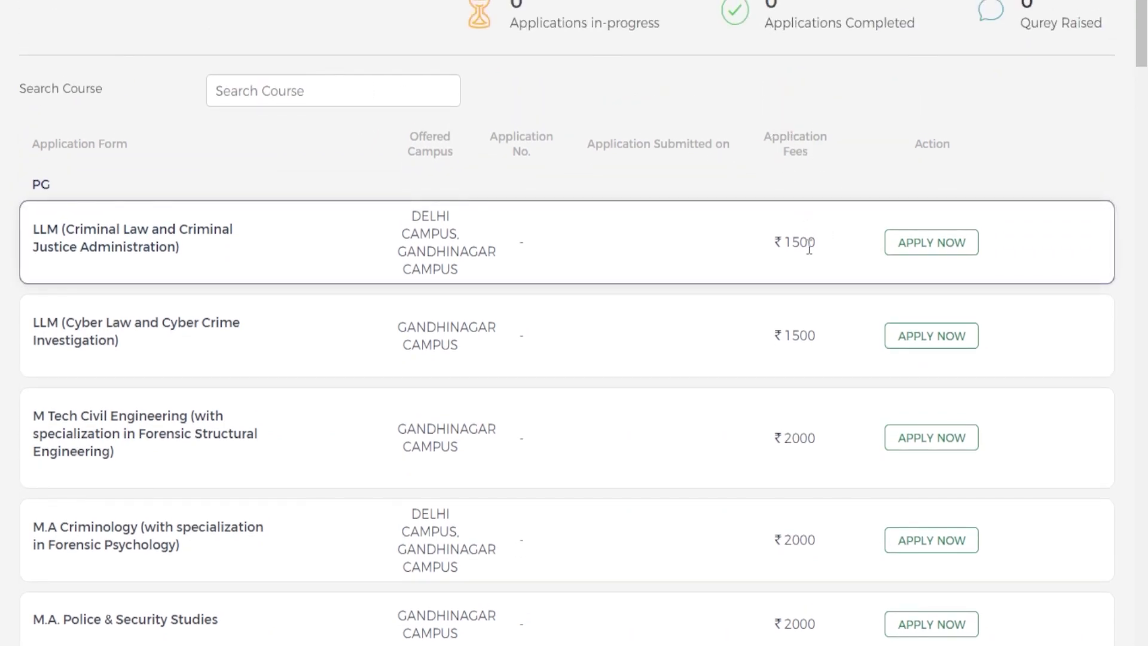
scroll(807, 233, "down", 6)
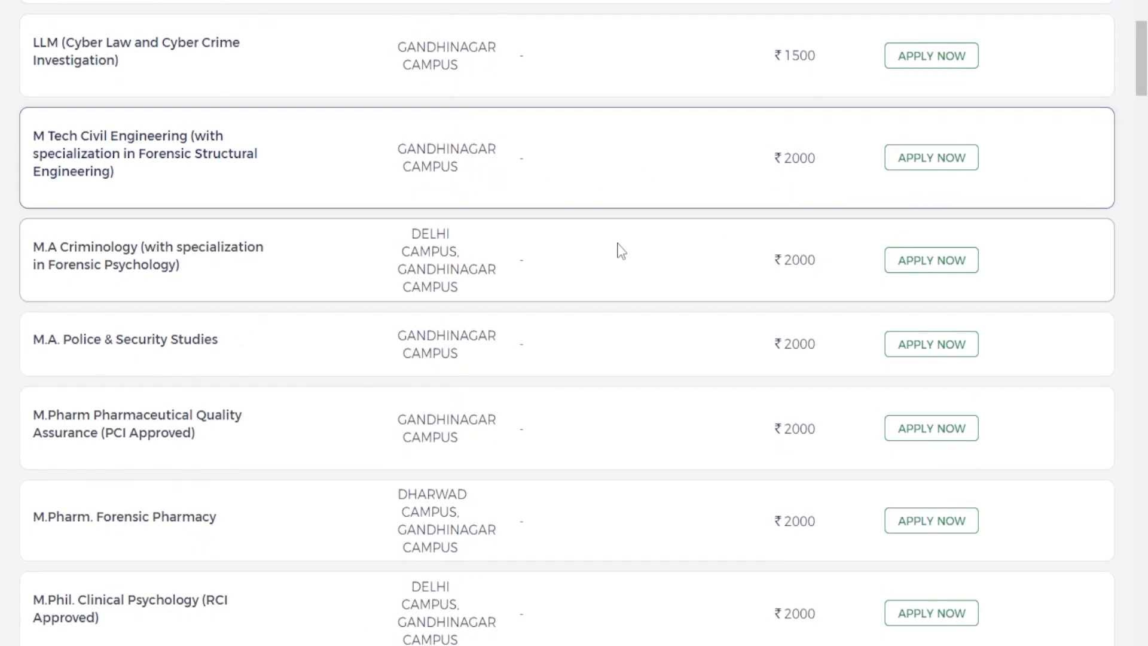
scroll(615, 249, "down", 3)
scroll(705, 287, "down", 5)
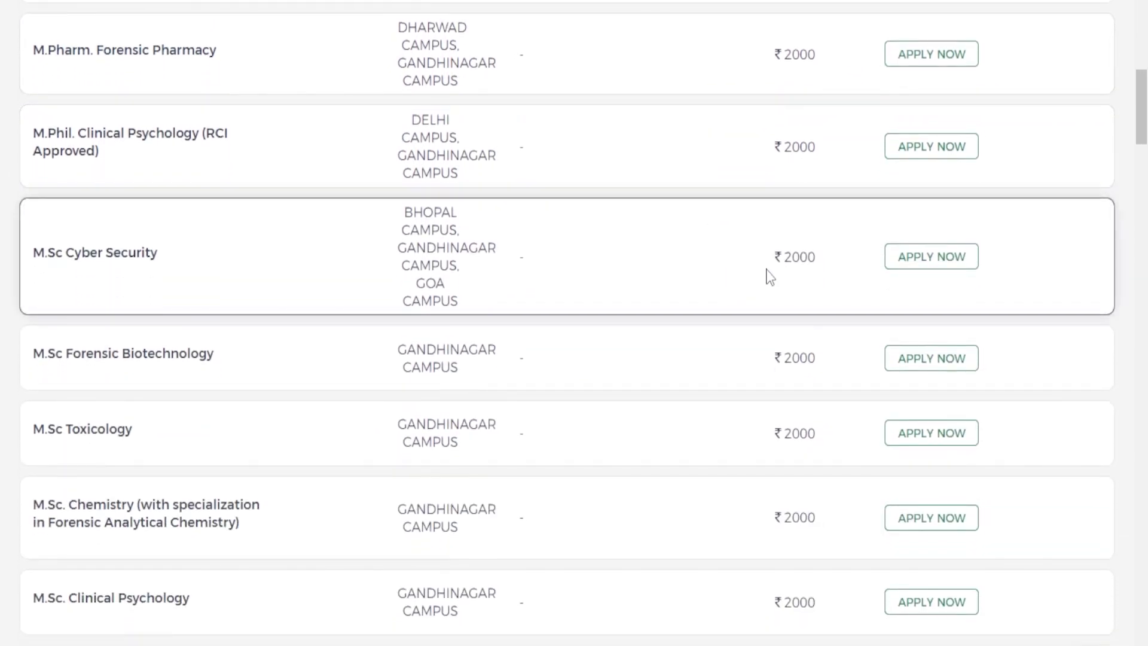
scroll(769, 263, "up", 14)
- Search the courses for 'M.Phil' and apply to M.Phil. Clinical Psychology (RCI Approved)
left_click(332, 187)
type("M PG")
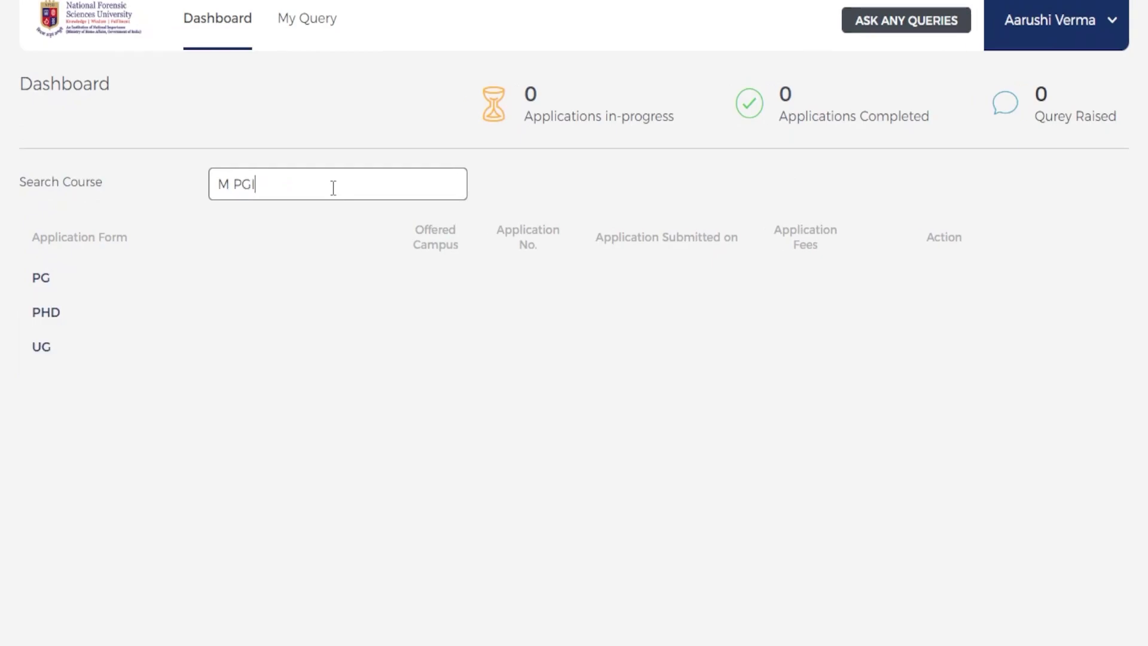
key("BackSpace")
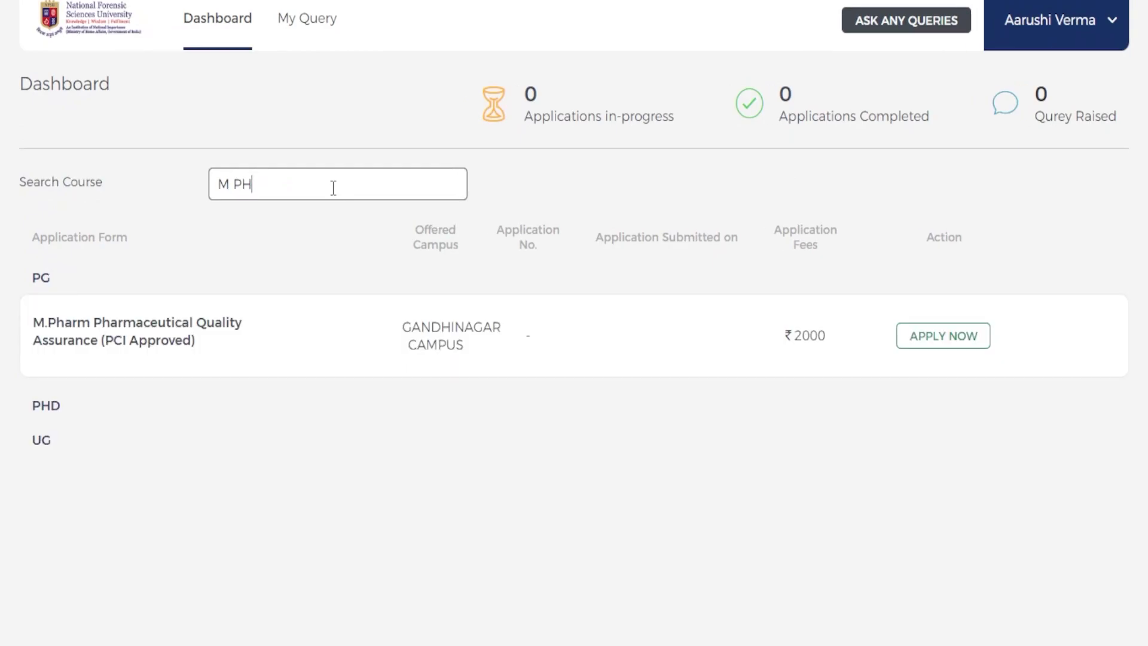
type("H")
key("BackSpace")
key("BackSpace")
type(".P")
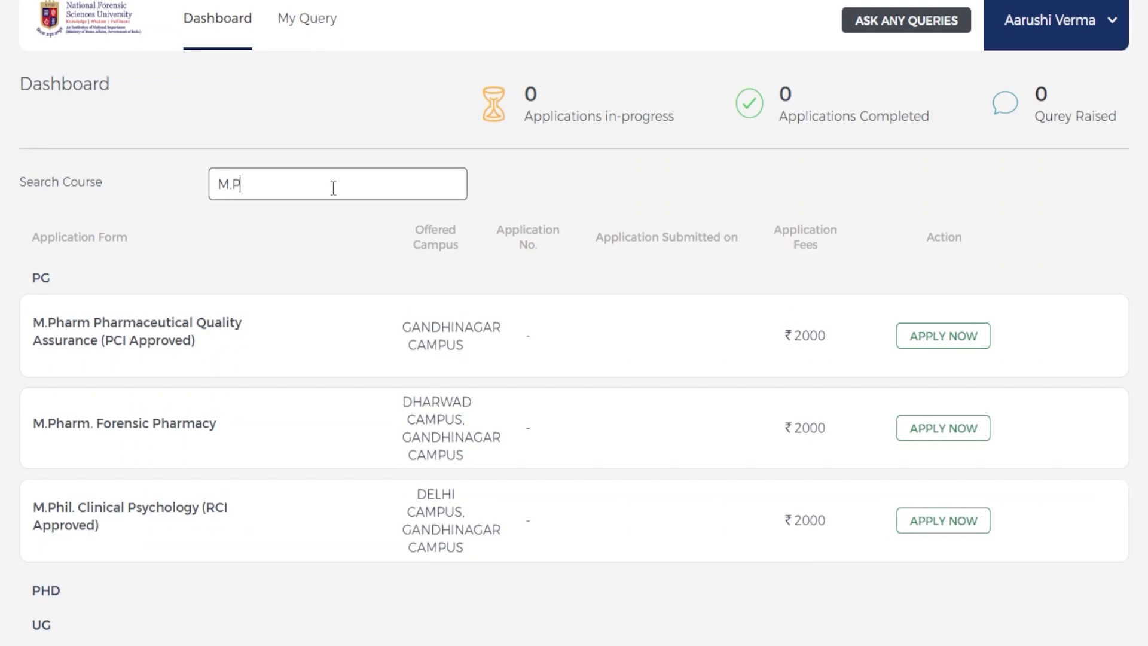
type("hil")
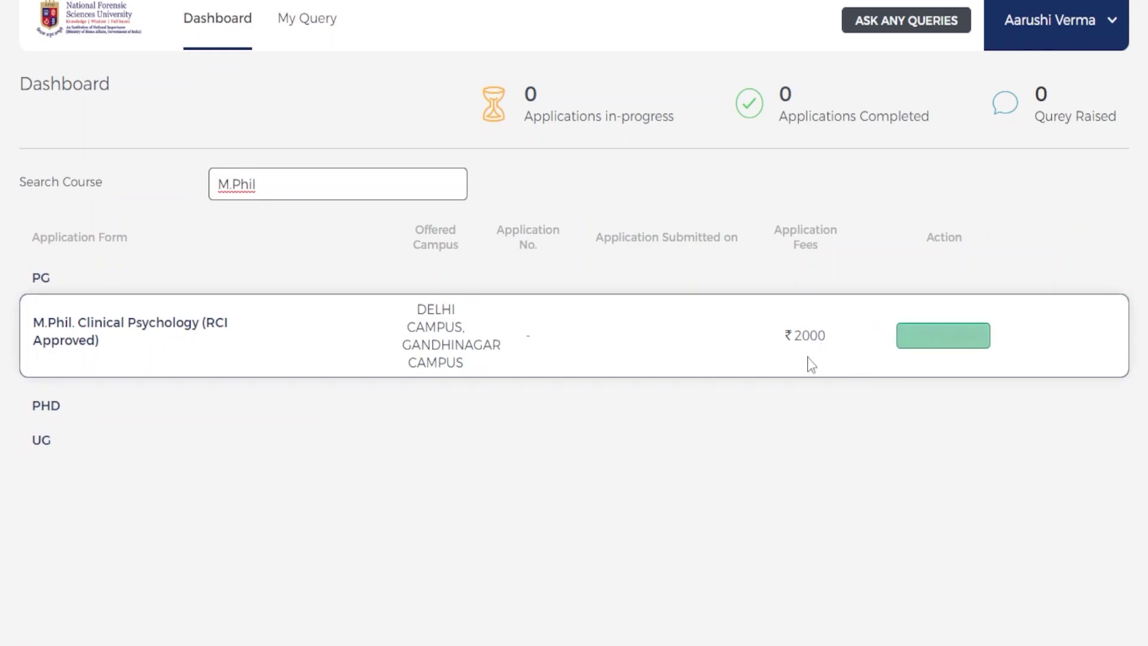
left_click(936, 346)
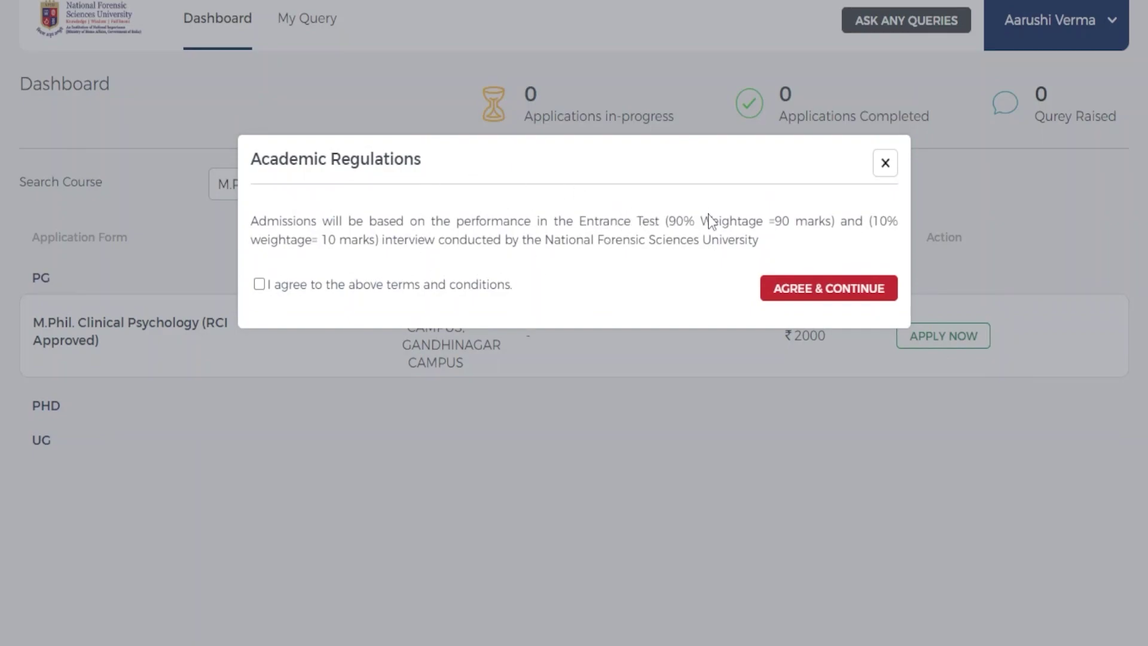
left_click_drag(695, 221, 659, 221)
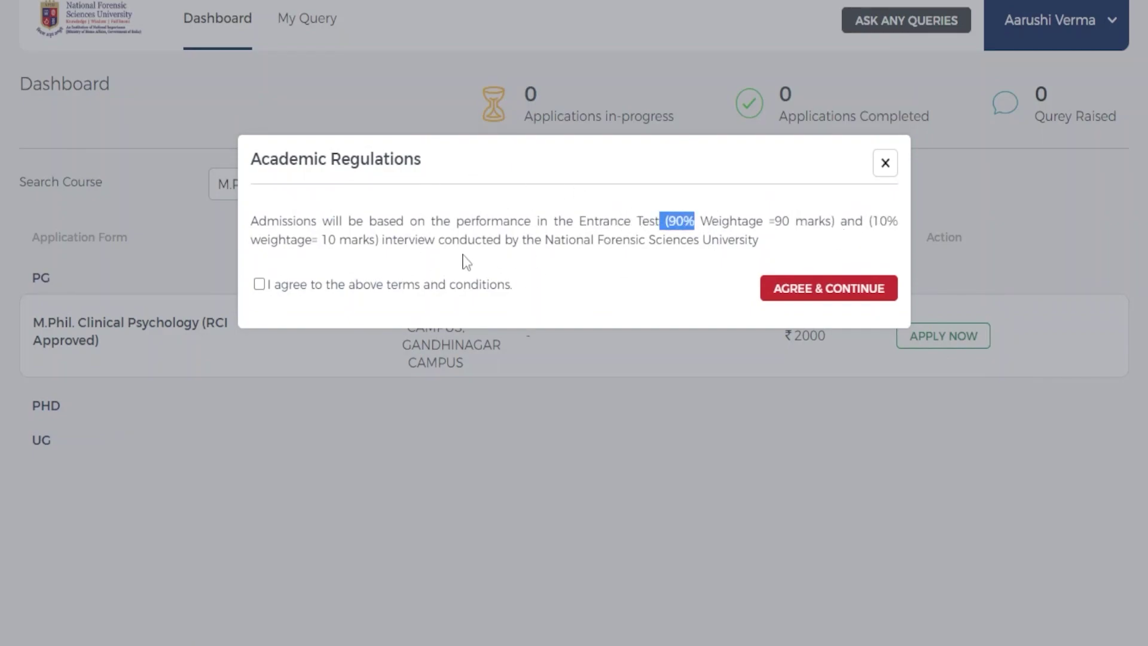
left_click_drag(328, 241, 432, 246)
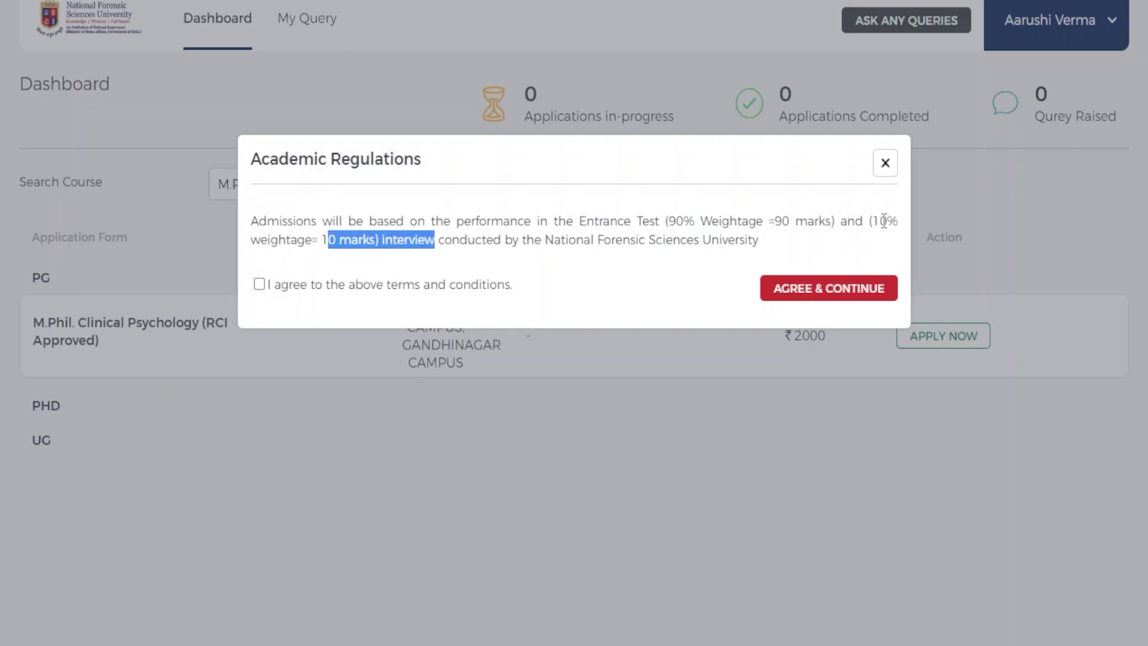
left_click(834, 290)
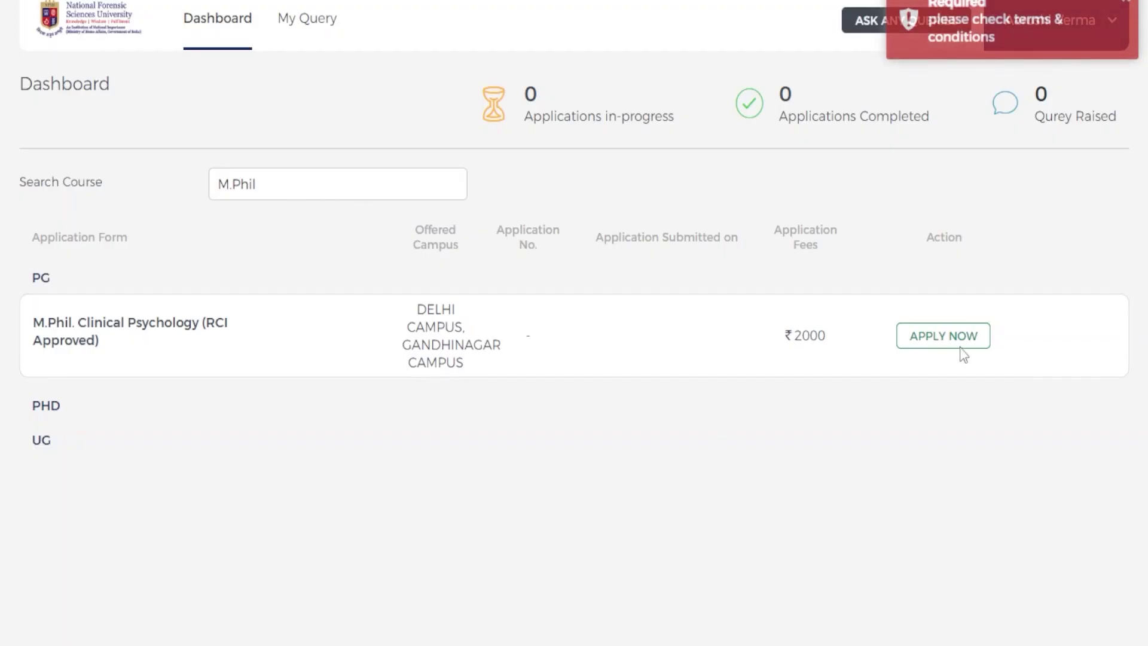
left_click(956, 339)
- Accept the Academic Regulations terms and continue to the application form
left_click(259, 286)
left_click(778, 290)
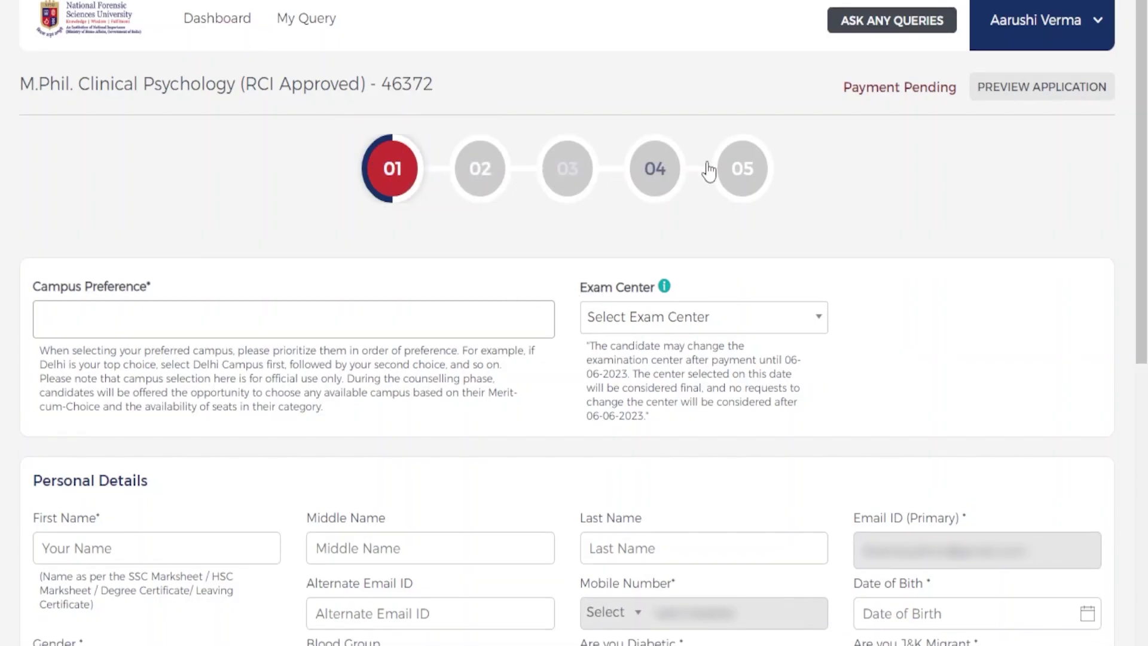
scroll(380, 175, "down", 3)
scroll(419, 185, "up", 3)
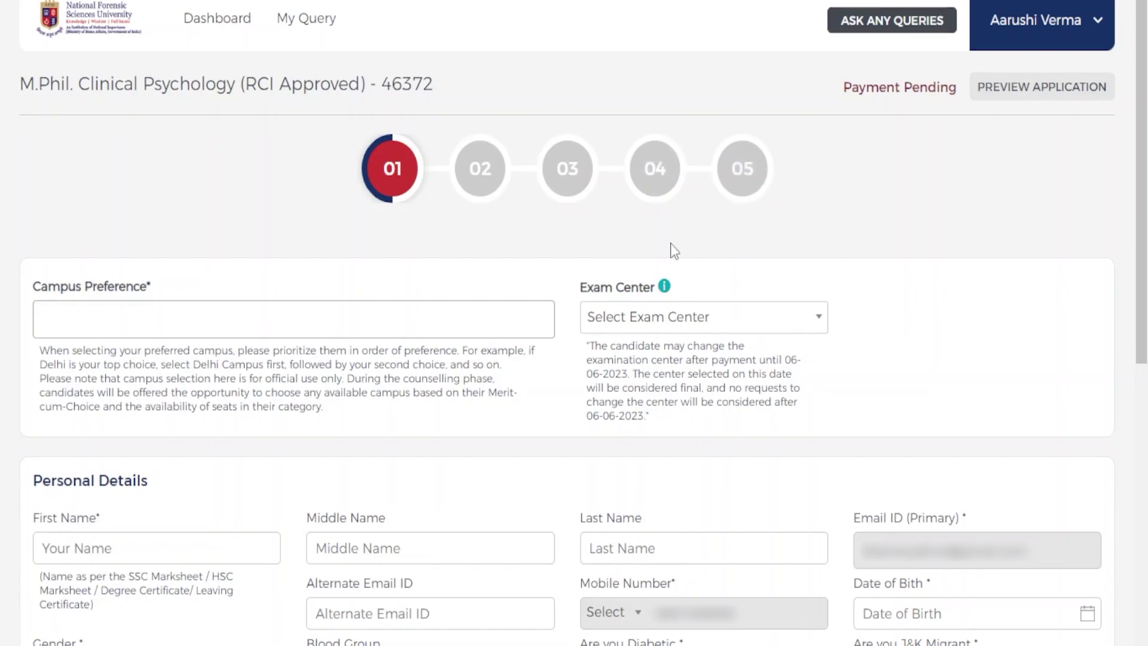
scroll(669, 248, "down", 2)
scroll(471, 190, "up", 2)
scroll(472, 193, "down", 3)
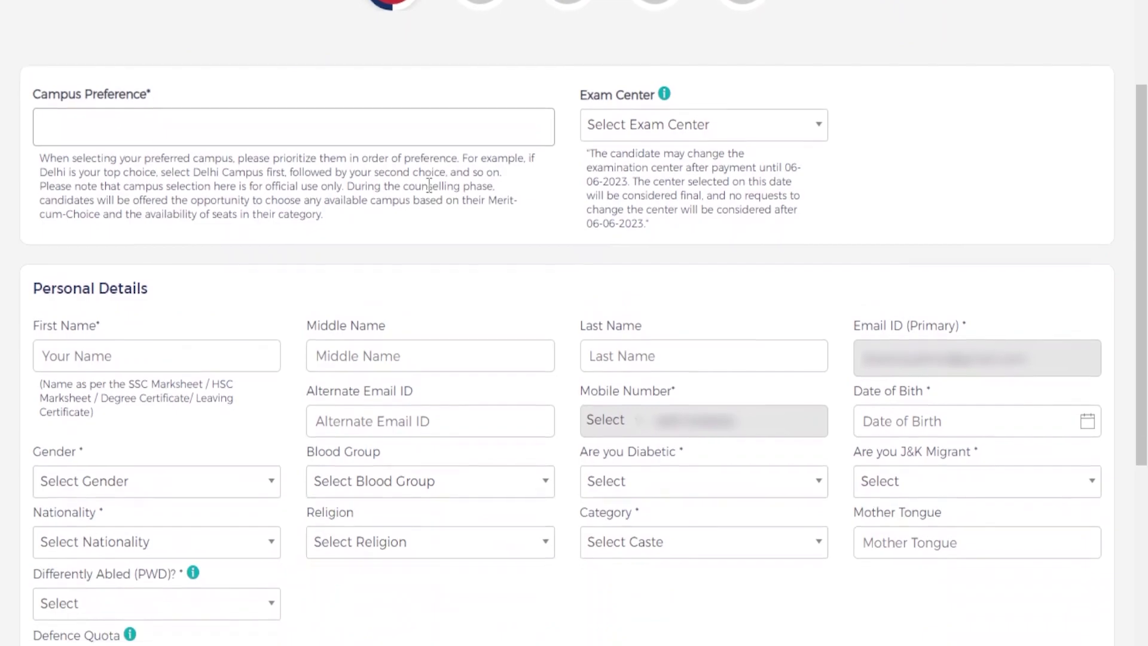
scroll(518, 225, "up", 2)
- Set the campus preference to DELHI CAMPUS
left_click(543, 212)
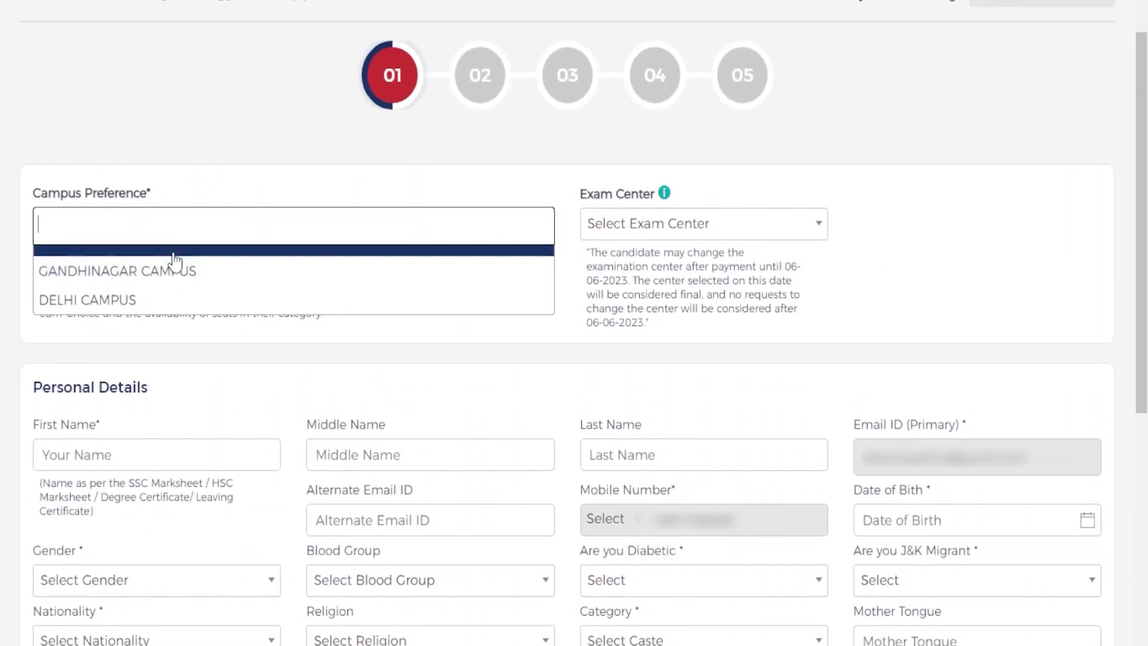
left_click(171, 305)
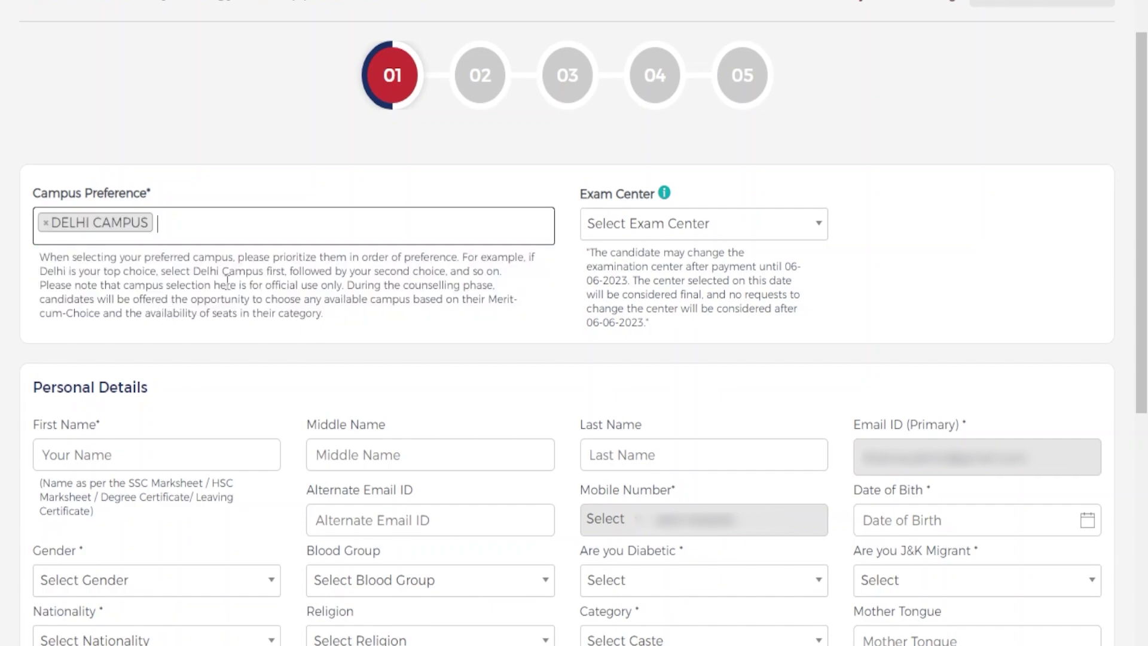
scroll(299, 298, "down", 1)
scroll(298, 298, "down", 1)
- Enter the applicant's full name in First Name and set gender to Female
left_click(203, 357)
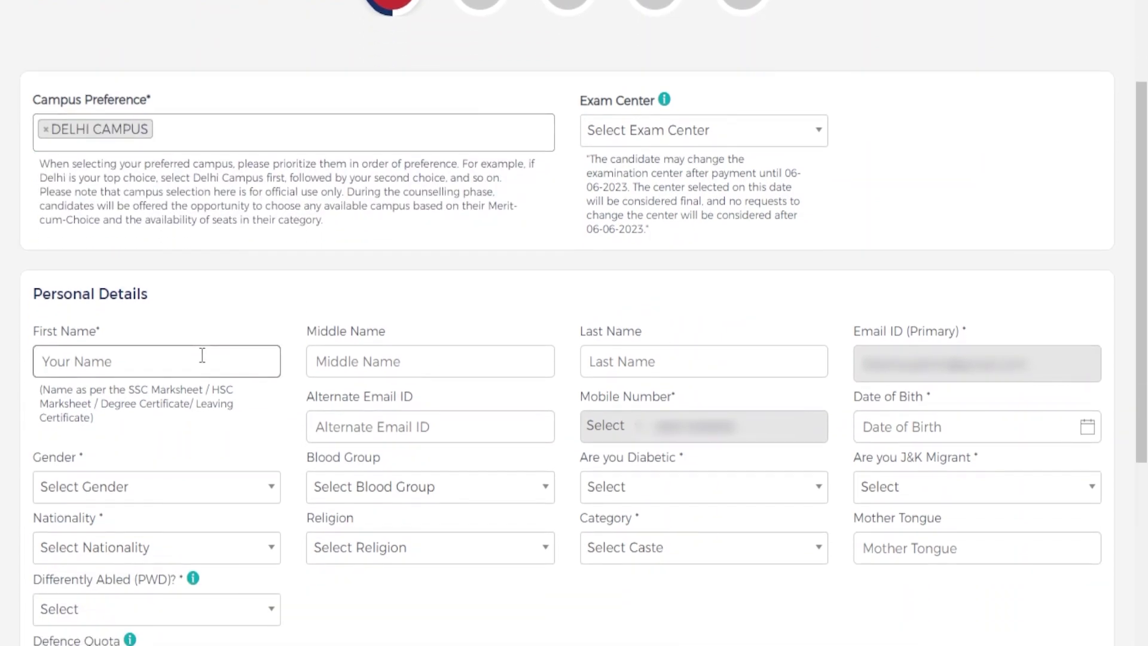
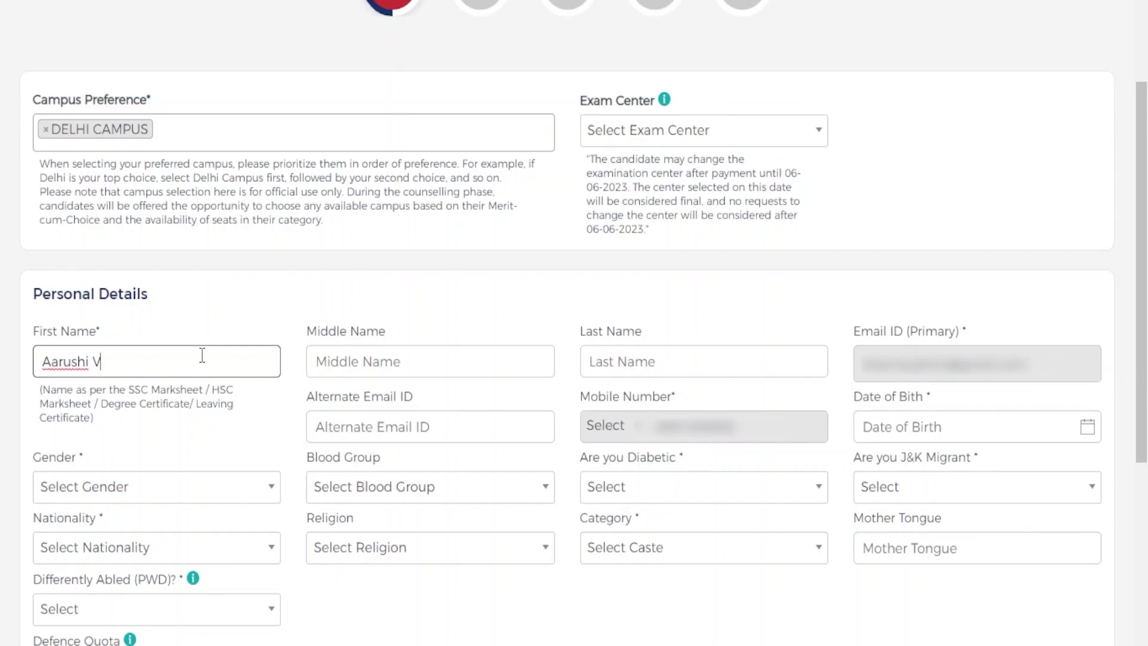
left_click(270, 481)
scroll(264, 526, "down", 2)
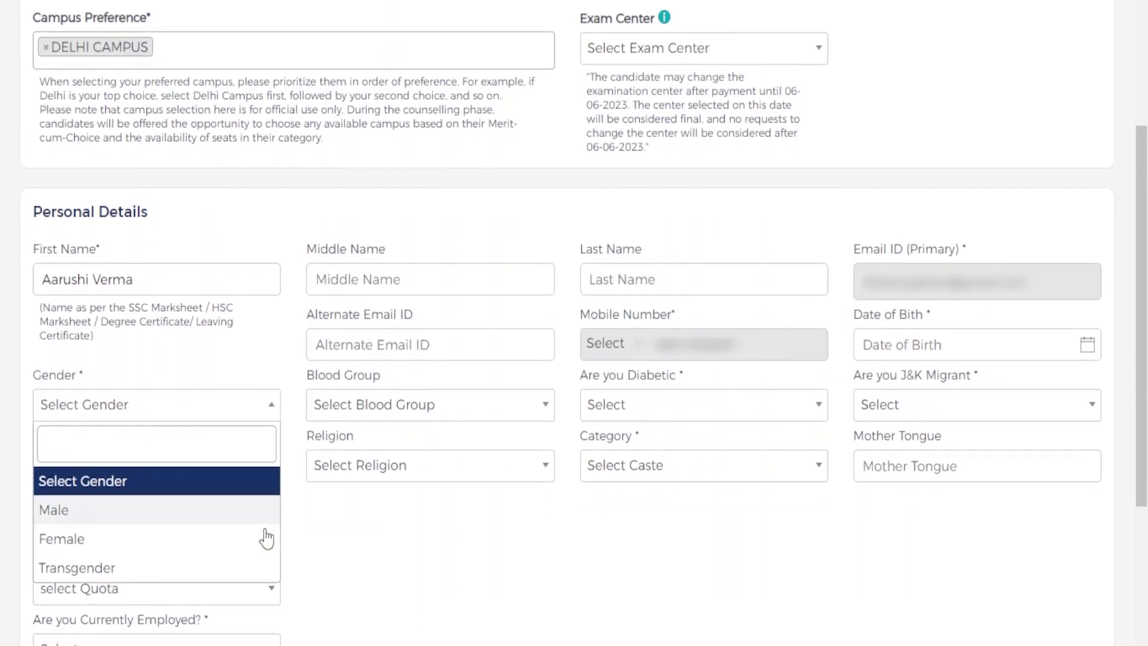
left_click(238, 526)
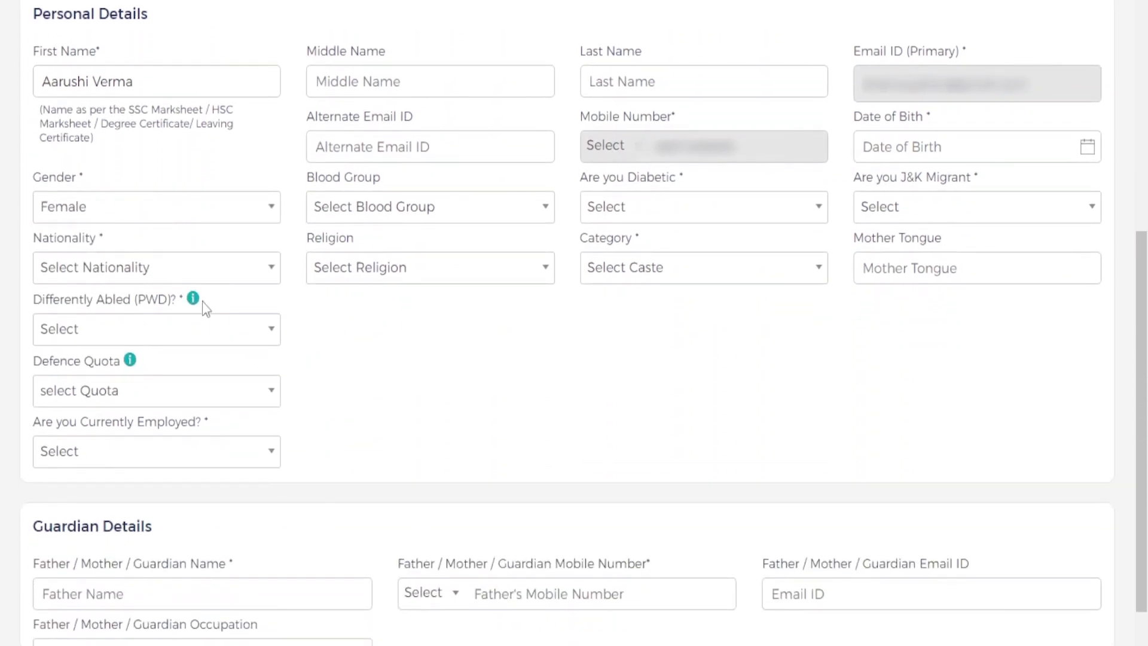
- Set nationality to INDIA and start entering the Aadhar card number
left_click(206, 274)
left_click(196, 371)
left_click(197, 330)
type("12")
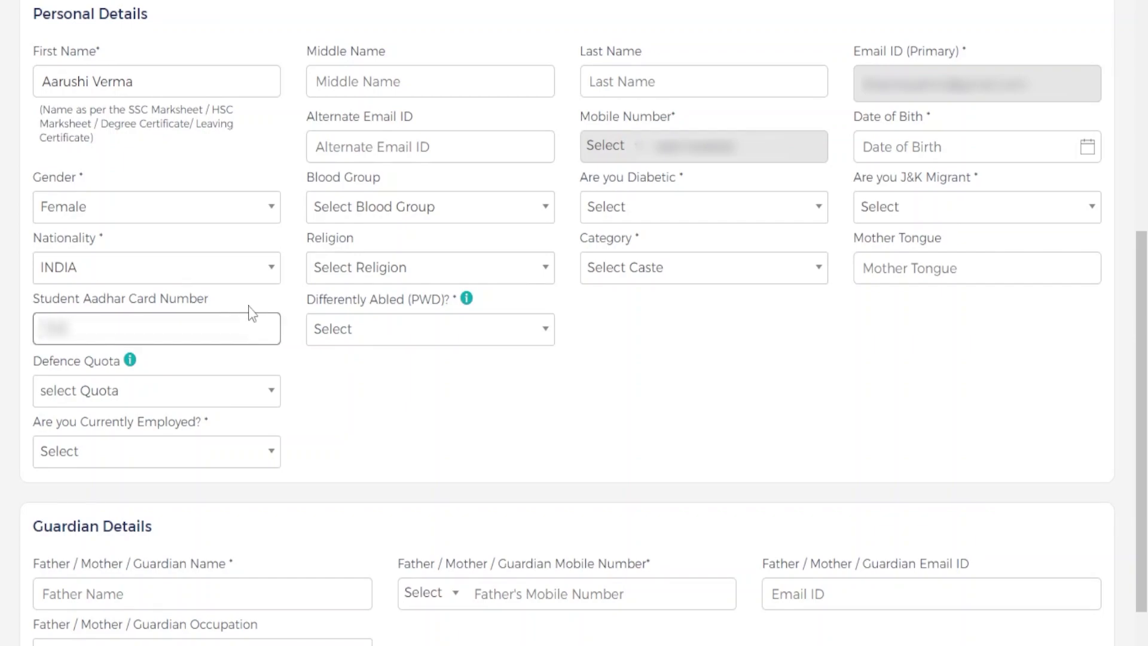
type("345")
key("BackSpace")
key("BackSpace")
key("BackSpace")
key("BackSpace")
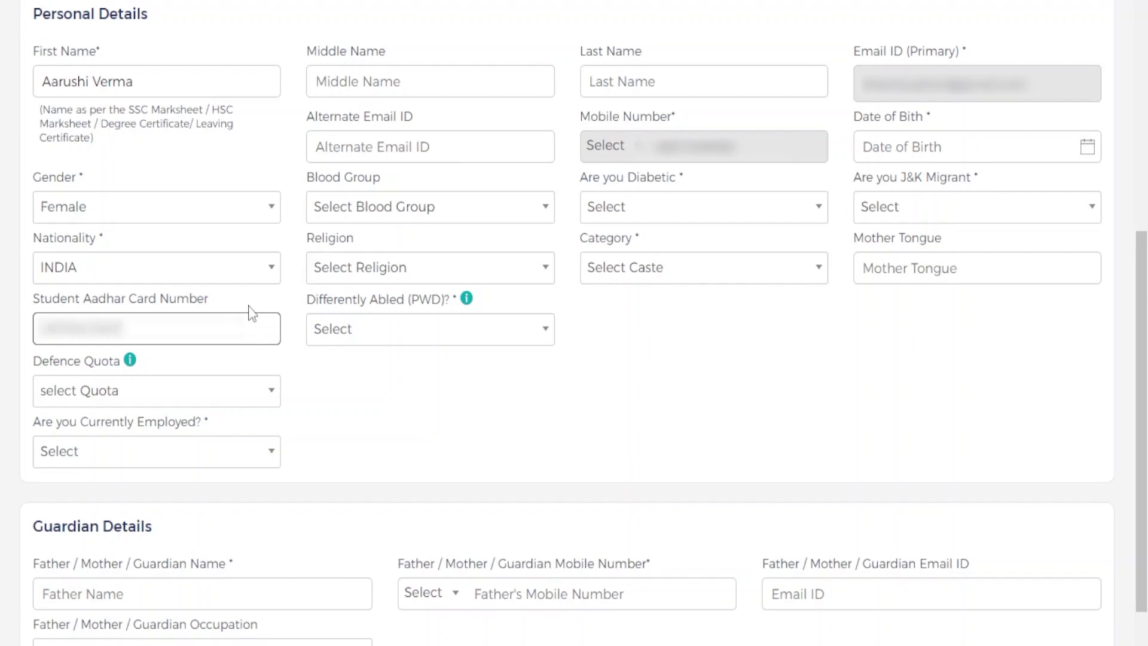
- Answer No for Defence Quota and for Currently Employed
scroll(205, 315, "down", 2)
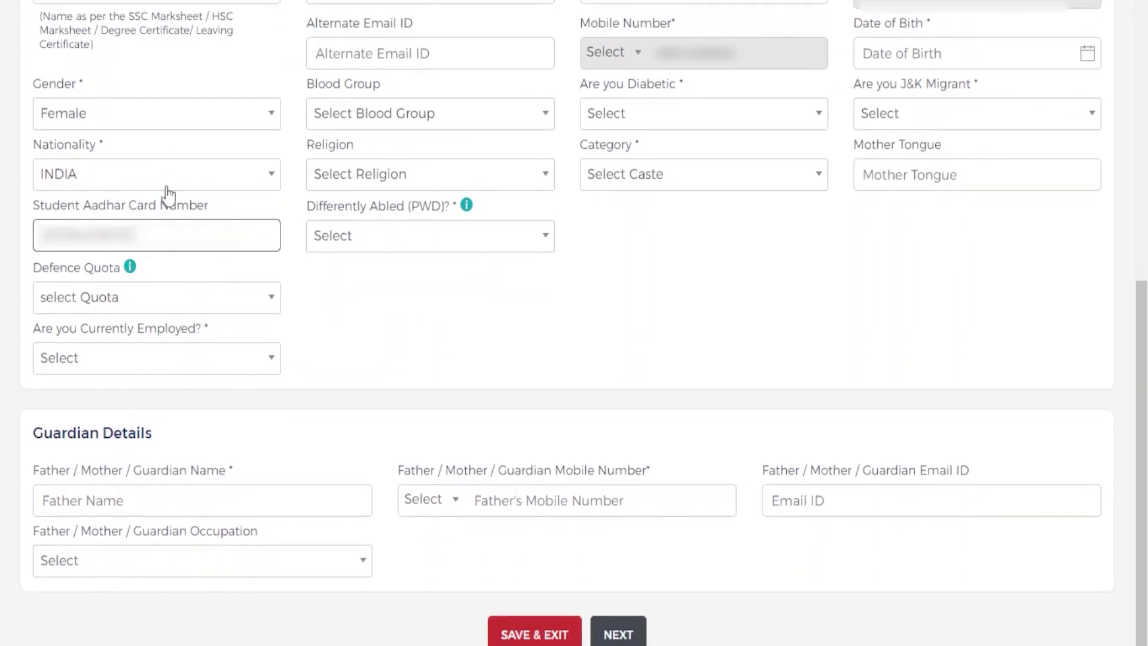
left_click(203, 300)
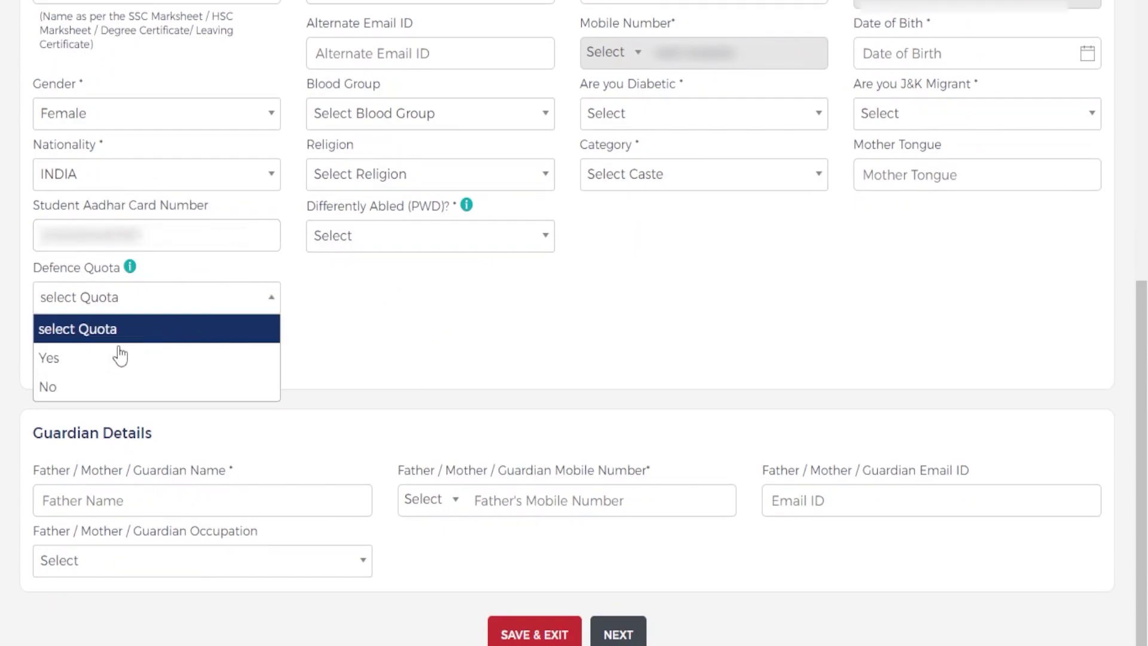
left_click(143, 386)
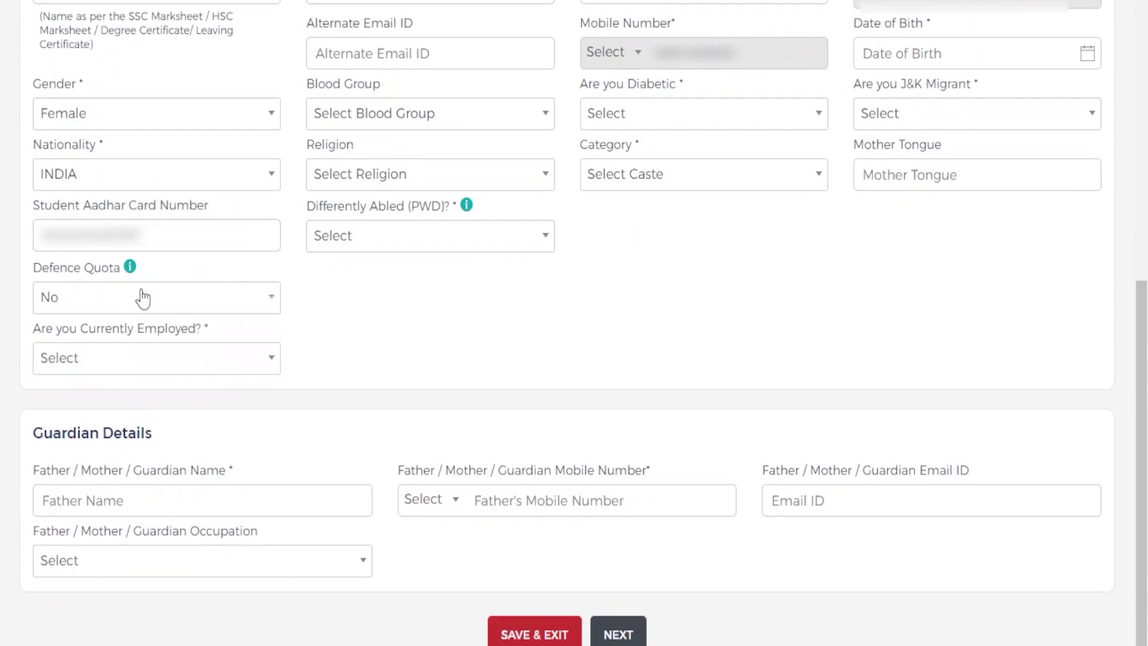
left_click(184, 366)
left_click(185, 448)
- Move the applicant's surname from First Name into the Last Name field
scroll(323, 392, "up", 4)
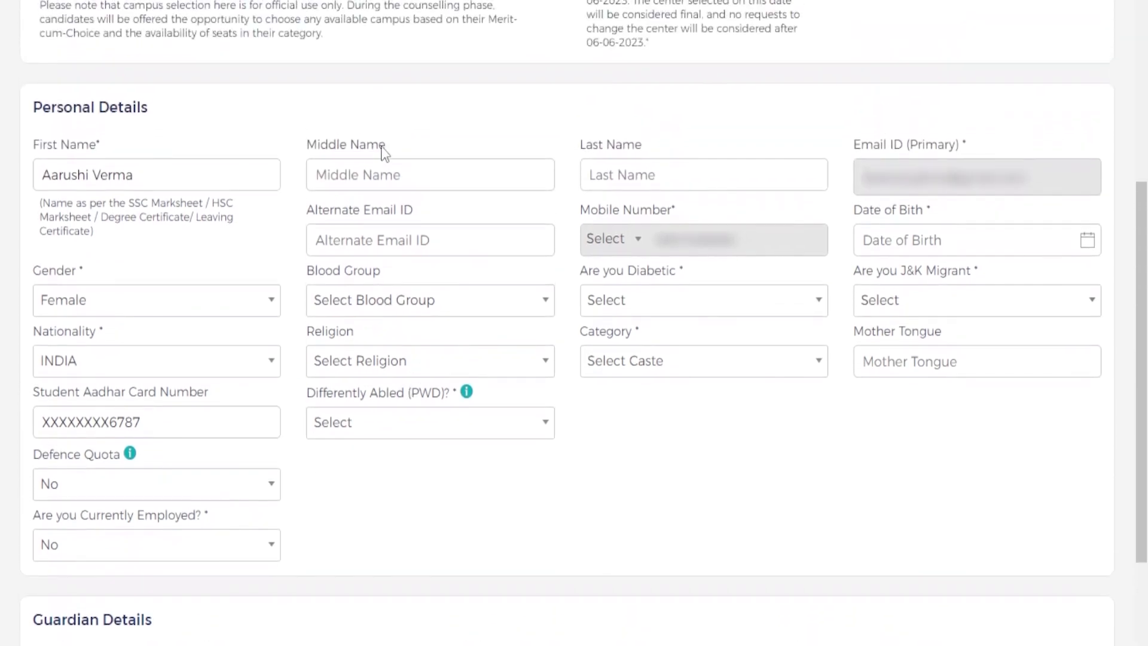
left_click(391, 170)
left_click(680, 180)
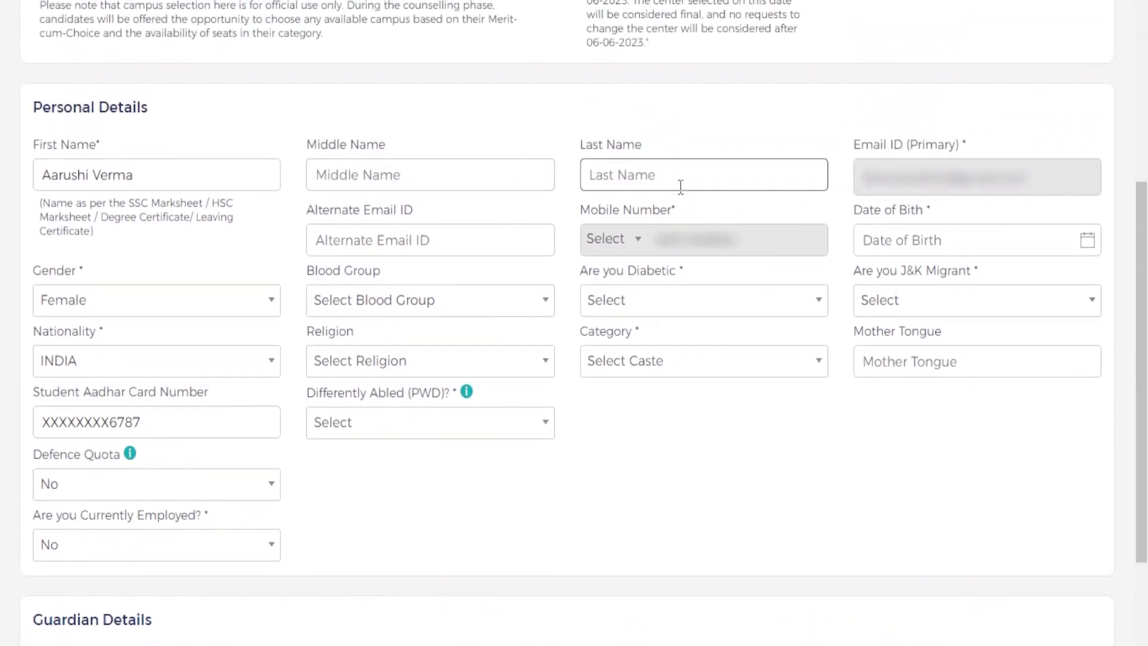
type("Verma")
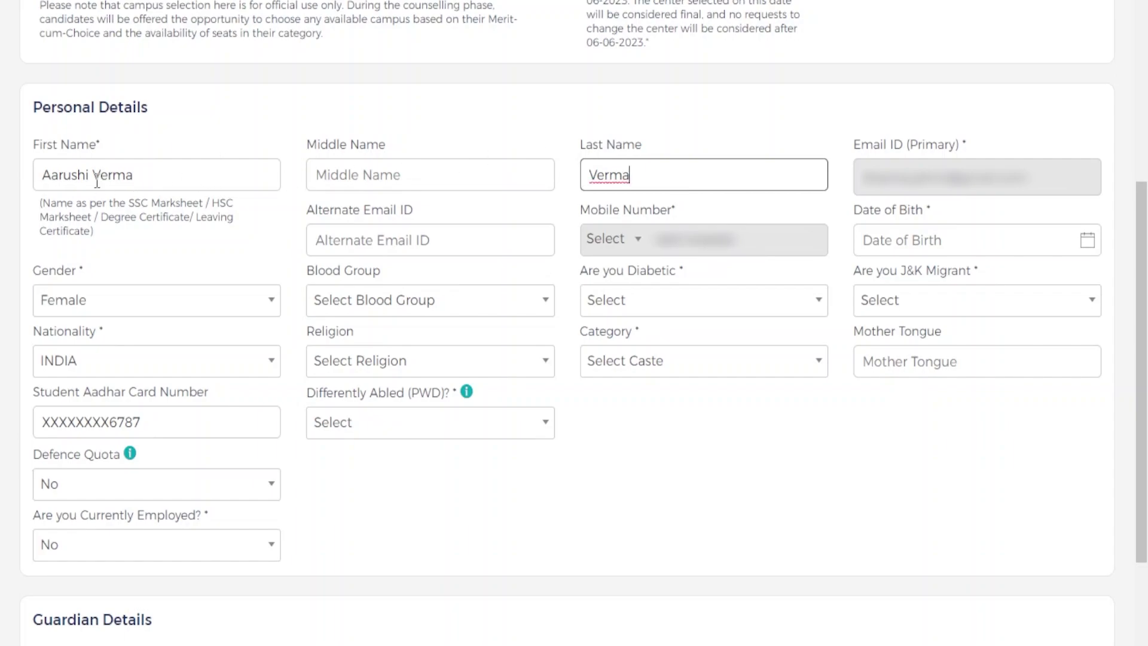
left_click_drag(93, 174, 139, 177)
key("BackSpace")
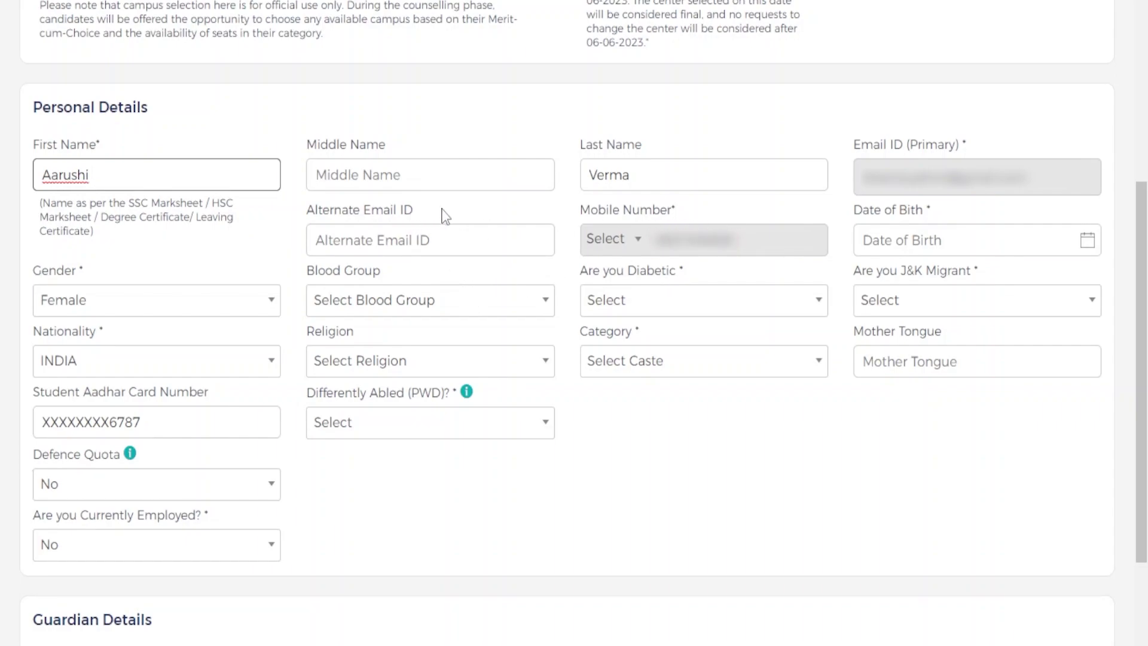
- Set blood group O+Ve, diabetic No, and category GENERAL
scroll(568, 244, "down", 2)
left_click(410, 210)
type("o")
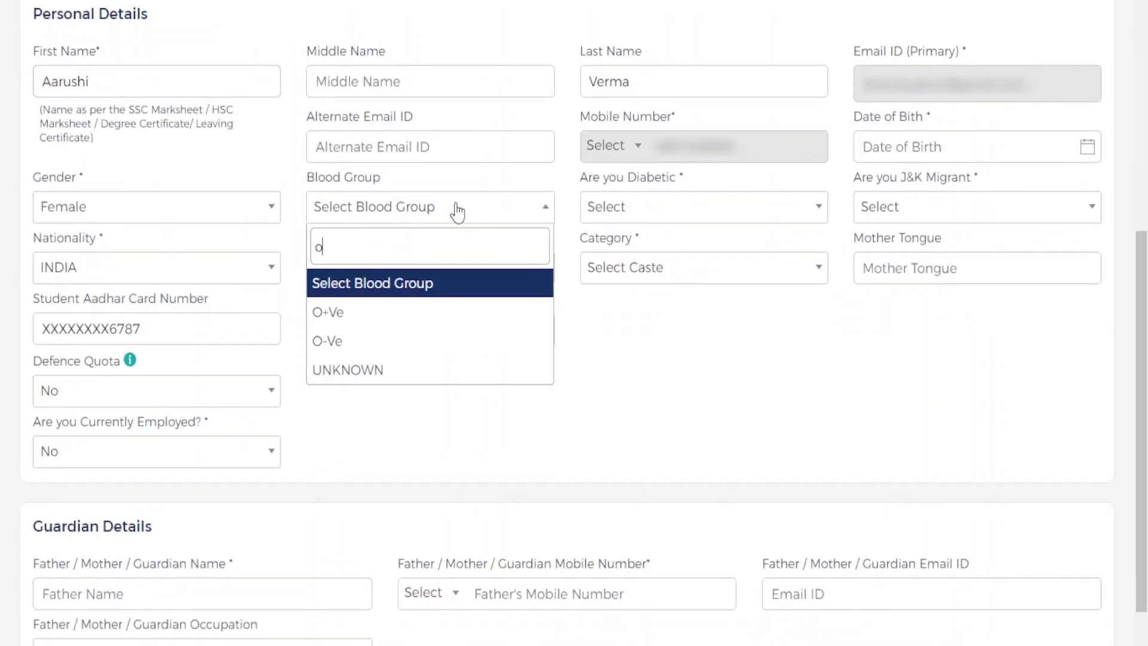
key("Down")
key("Return")
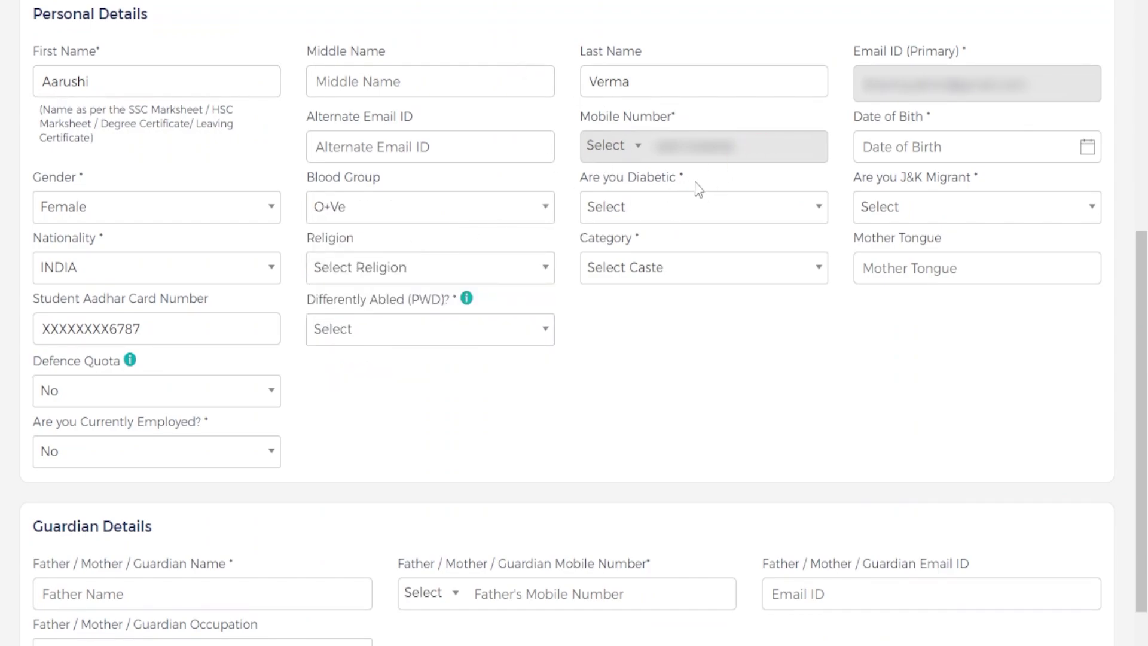
left_click(692, 211)
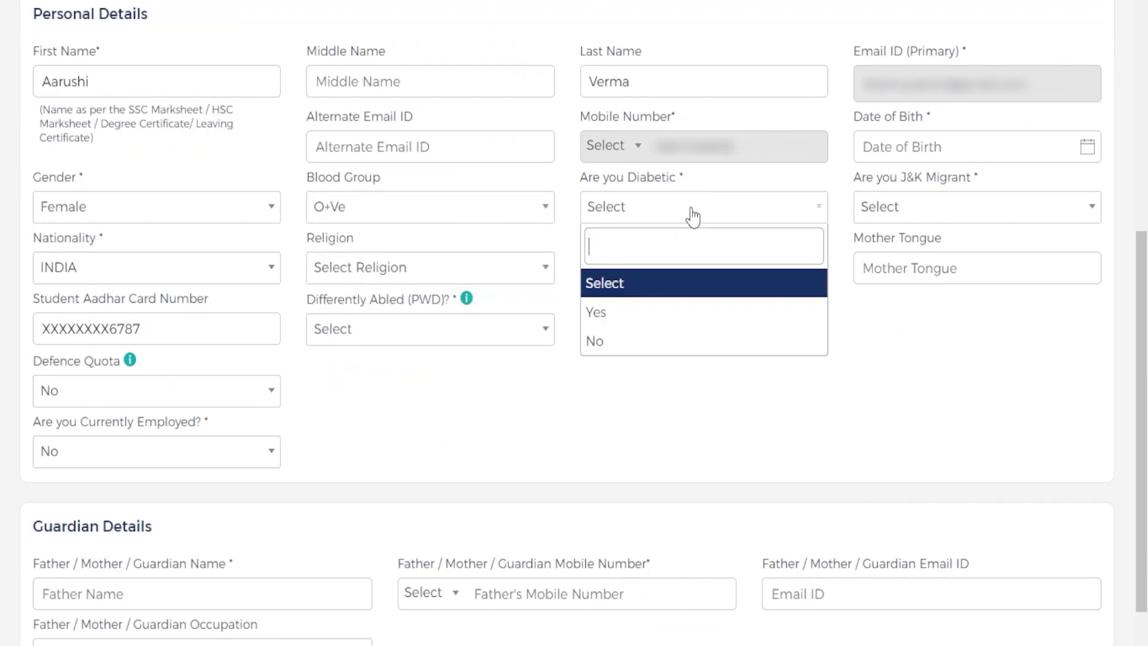
left_click(639, 341)
left_click(659, 270)
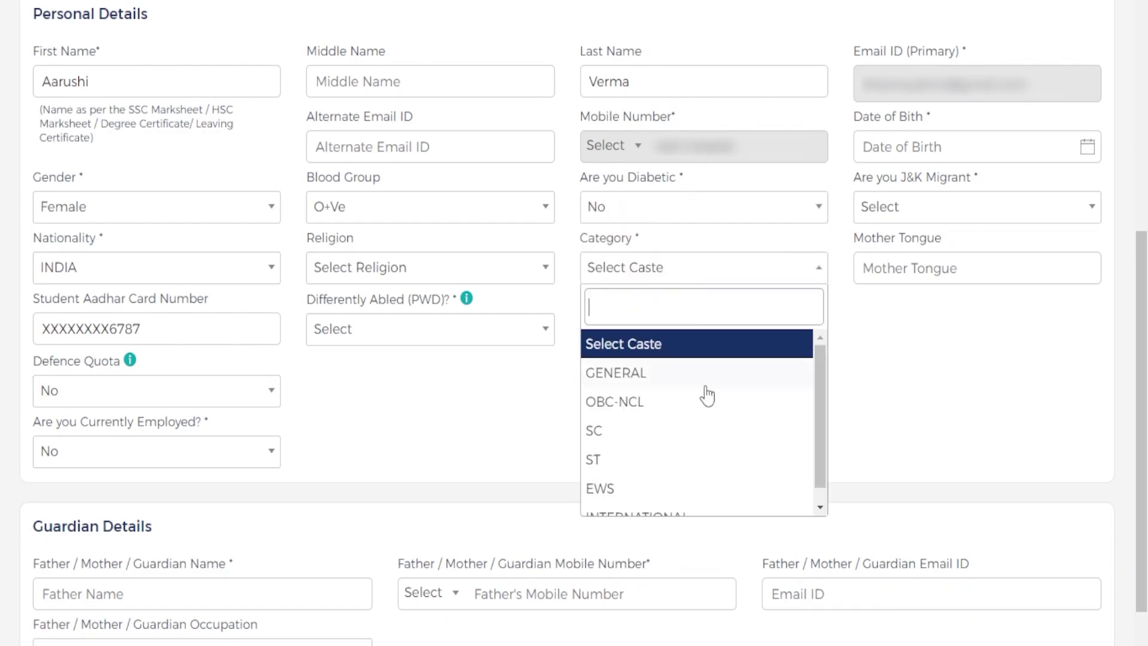
left_click(696, 382)
- Set the date of birth to 01-01-1999
left_click(938, 150)
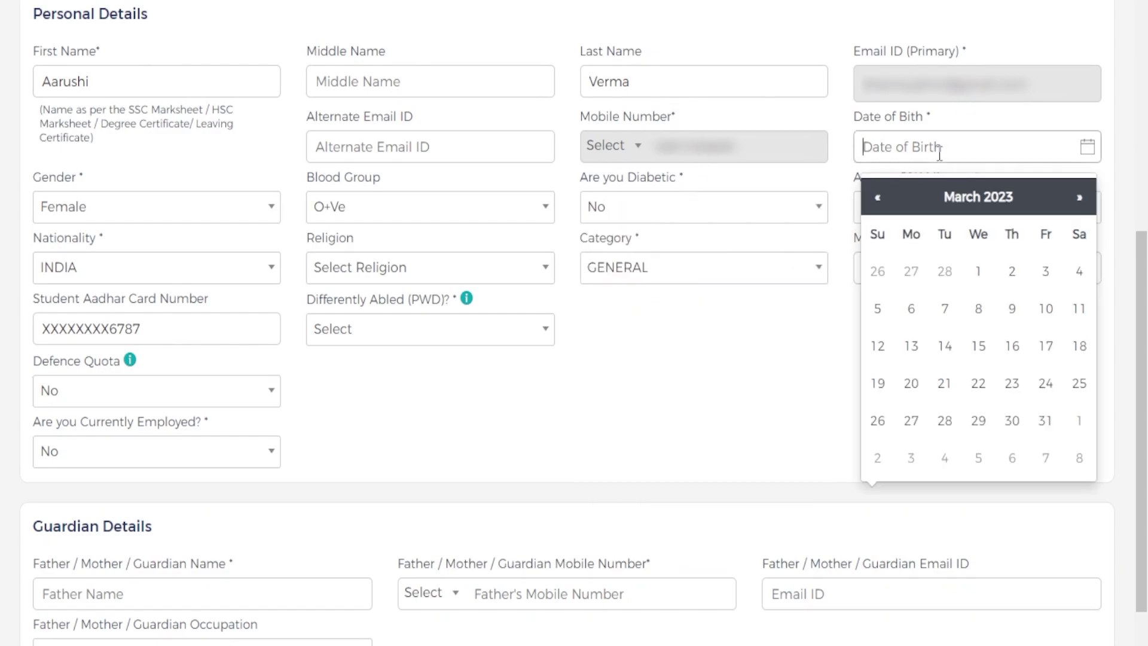
left_click(1007, 206)
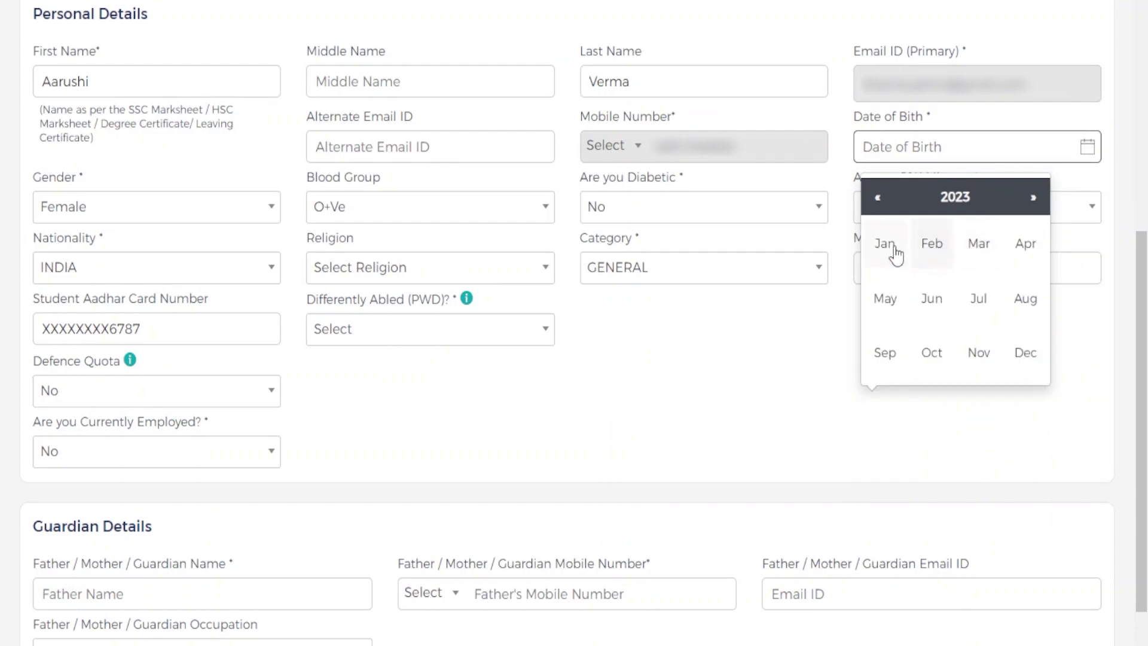
left_click(885, 243)
left_click(878, 309)
left_click(964, 147)
key("BackSpace")
key("BackSpace")
key("BackSpace")
key("BackSpace")
type("1999")
left_click(841, 287)
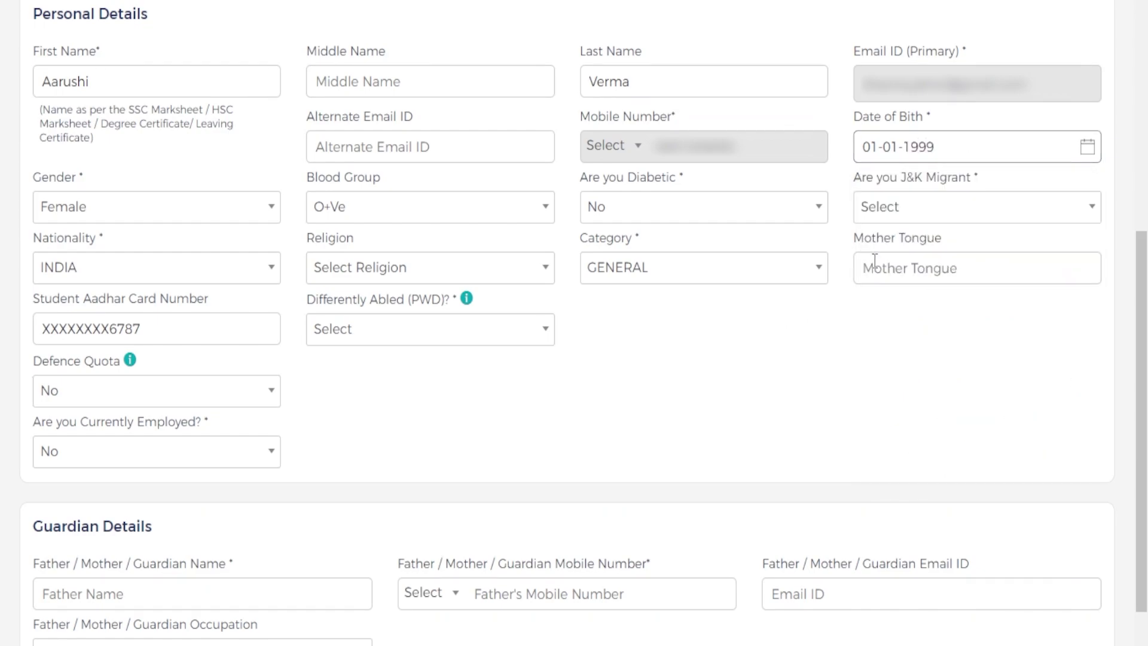
- Answer No for J&K Migrant, enter Hindi as mother tongue, and answer No for Differently Abled
left_click(960, 212)
left_click(931, 339)
left_click(970, 274)
type("H")
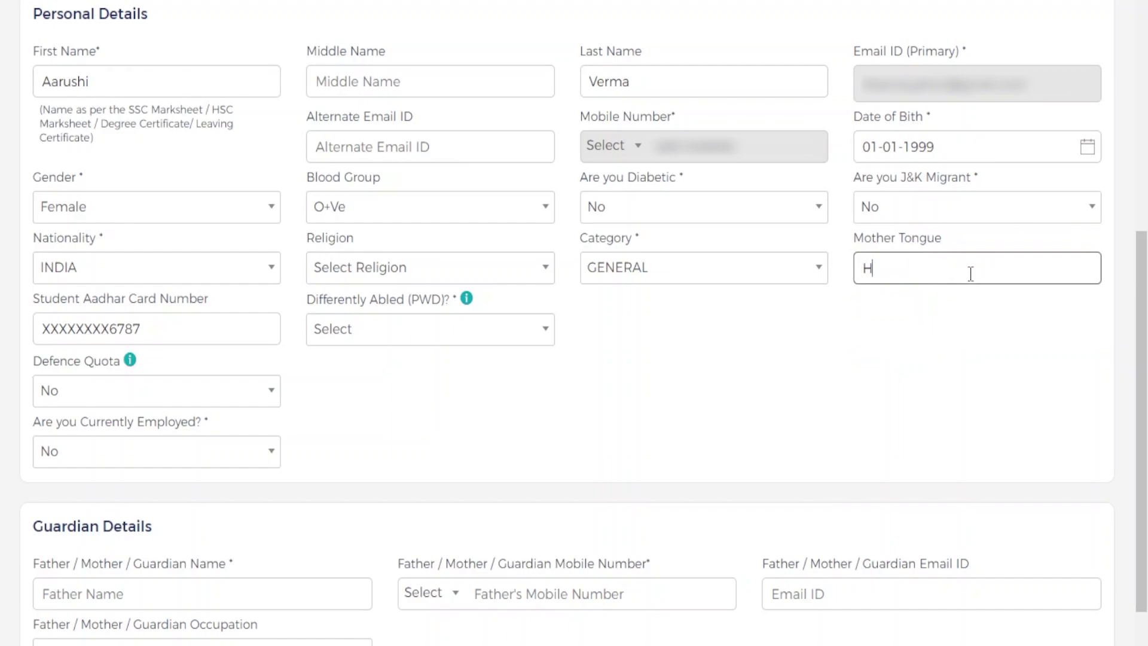
type("indi")
scroll(970, 274, "down", 2)
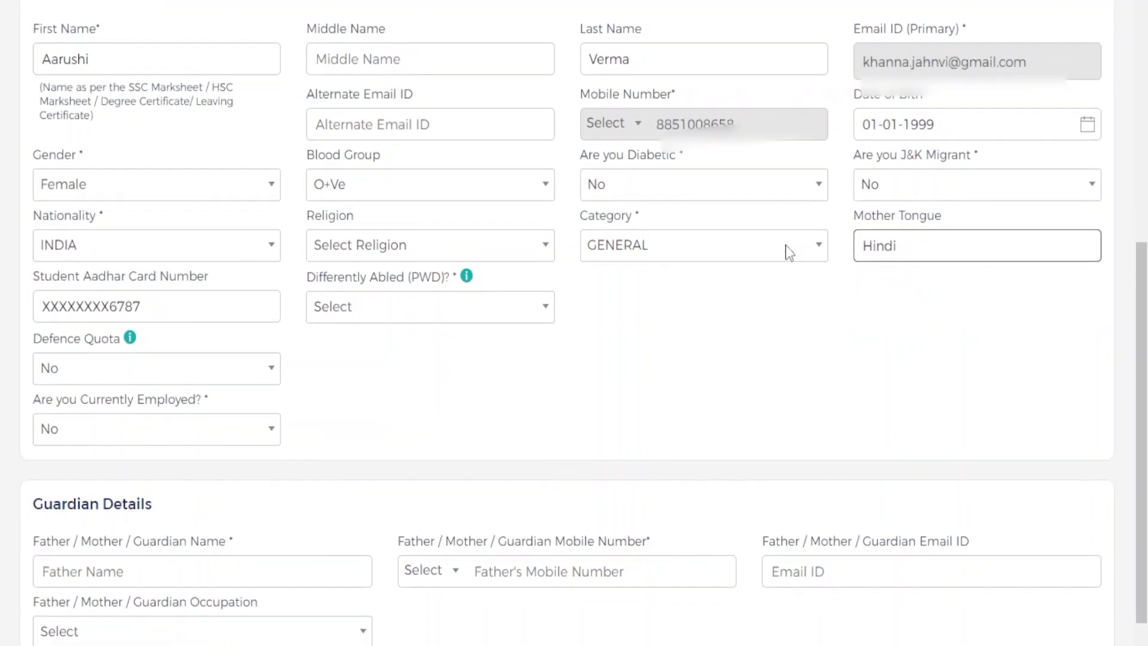
left_click(465, 238)
left_click(485, 323)
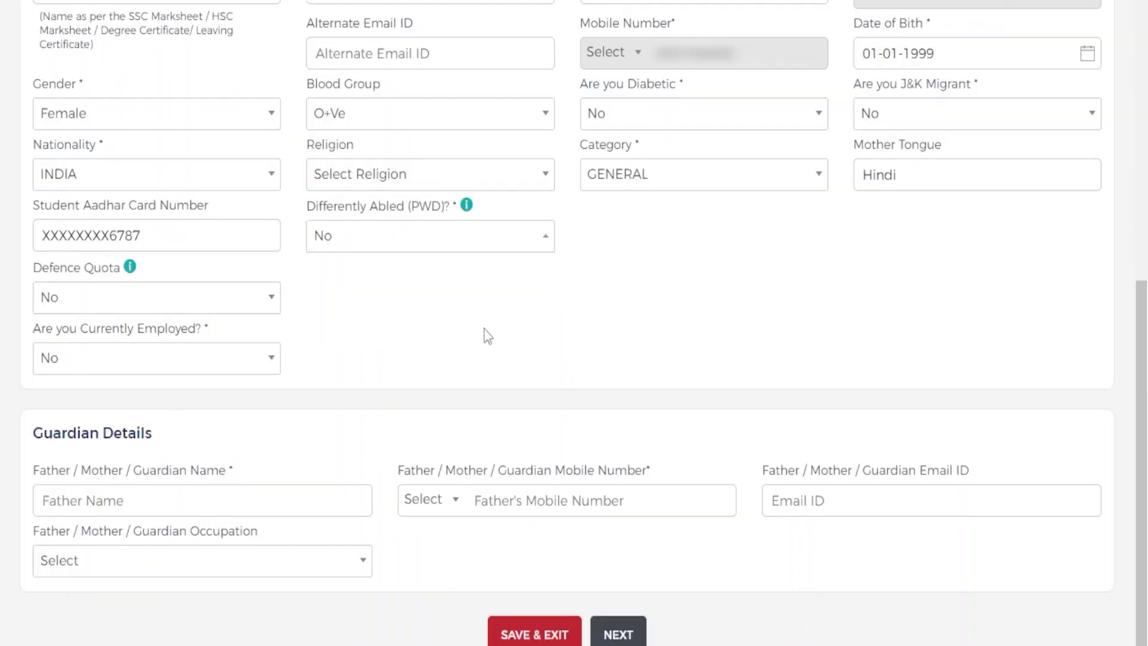
scroll(380, 367, "down", 1)
- Enter the guardian's name and choose Business as guardian occupation
left_click(213, 479)
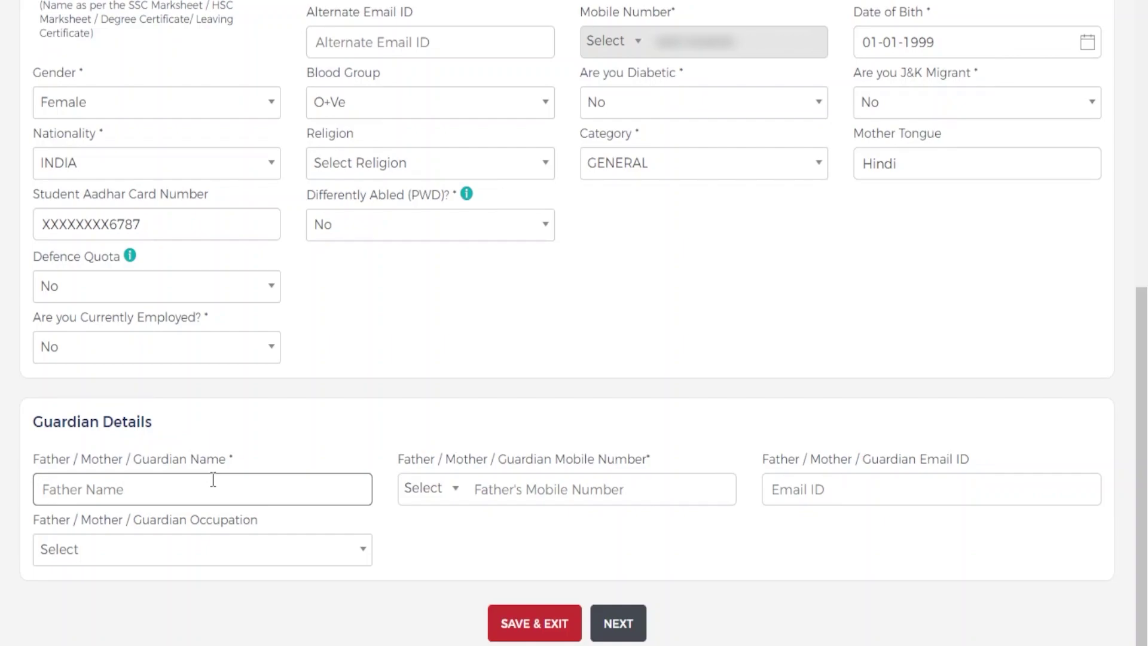
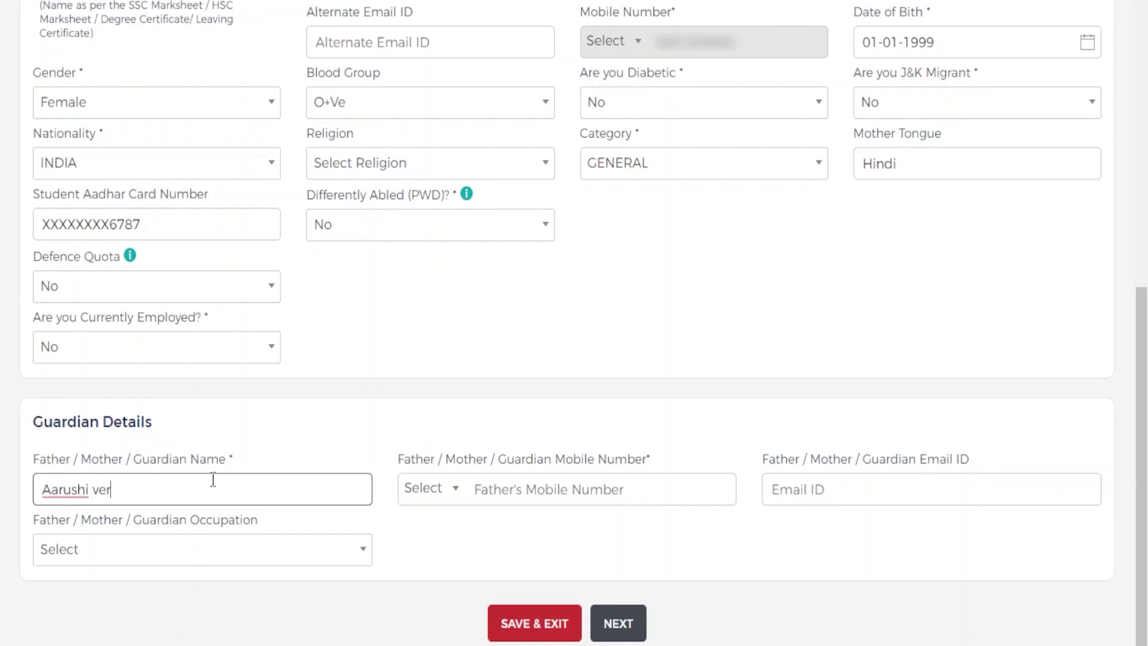
type("Father")
left_click(192, 546)
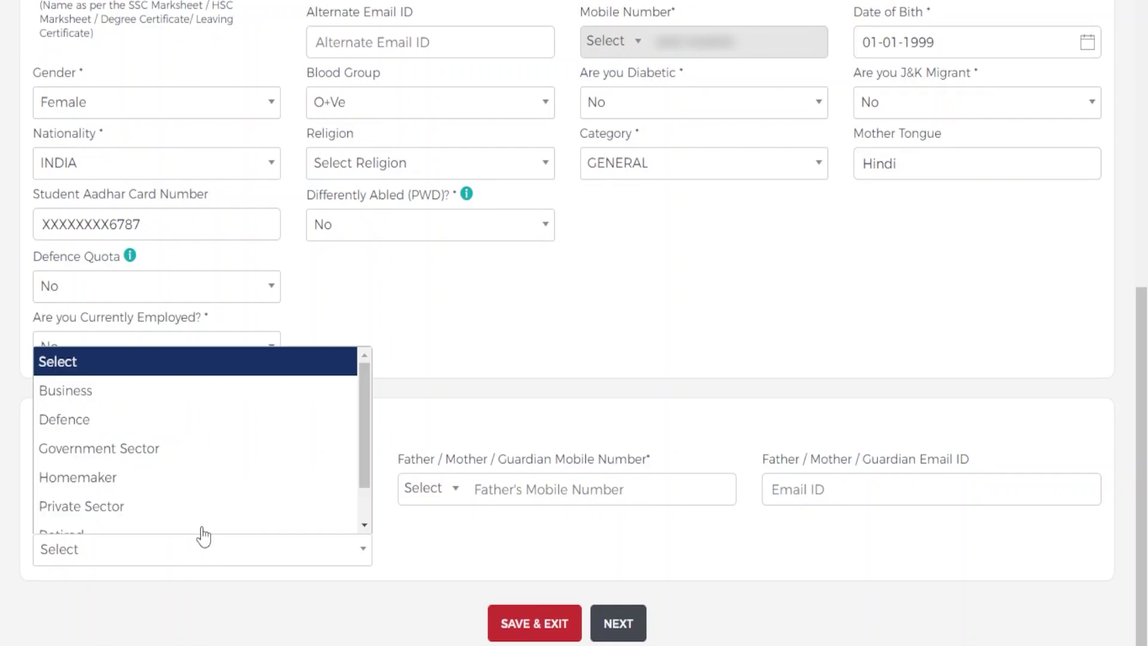
left_click(166, 394)
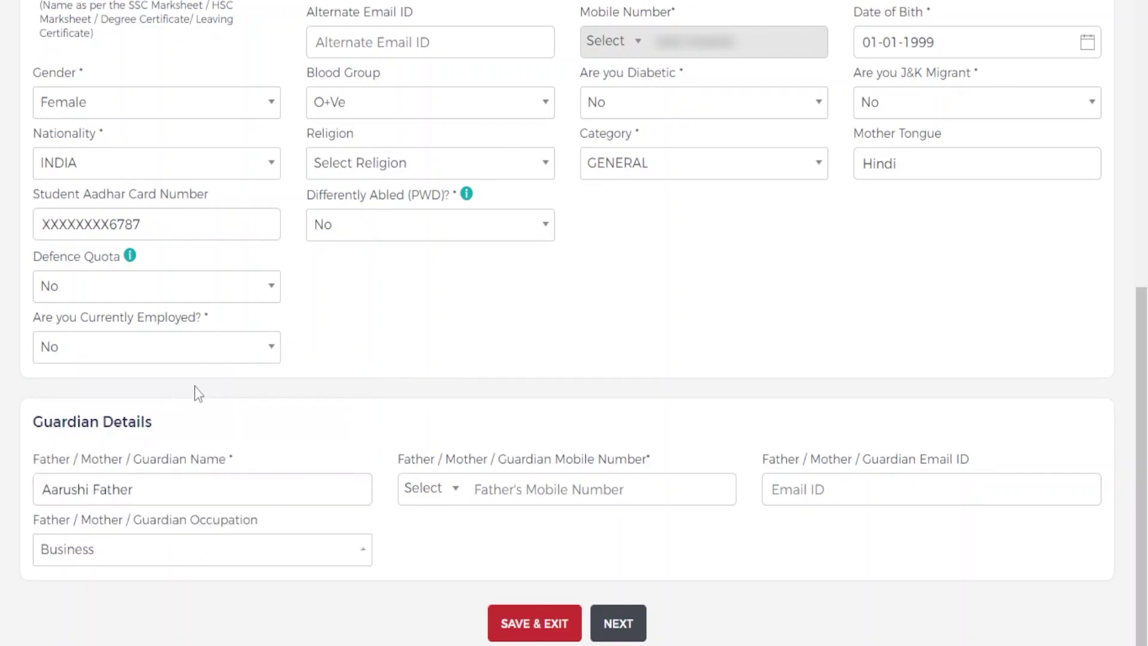
- Enter the guardian's mobile number, try NEXT, and open the required country code choices
left_click(615, 487)
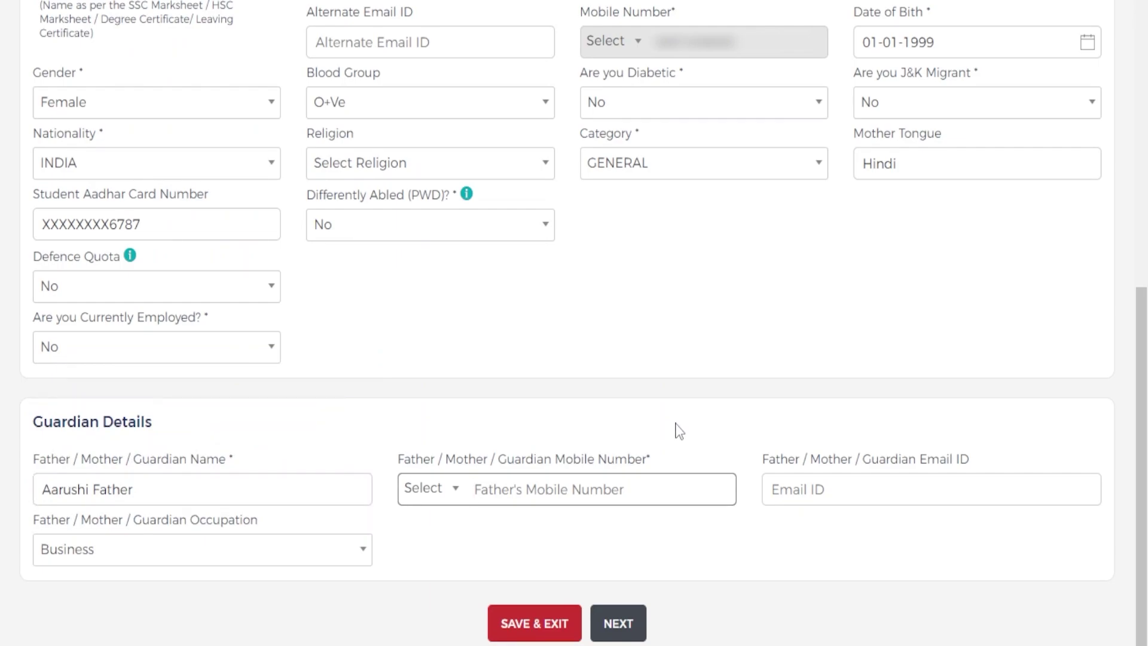
key("ctrl+v")
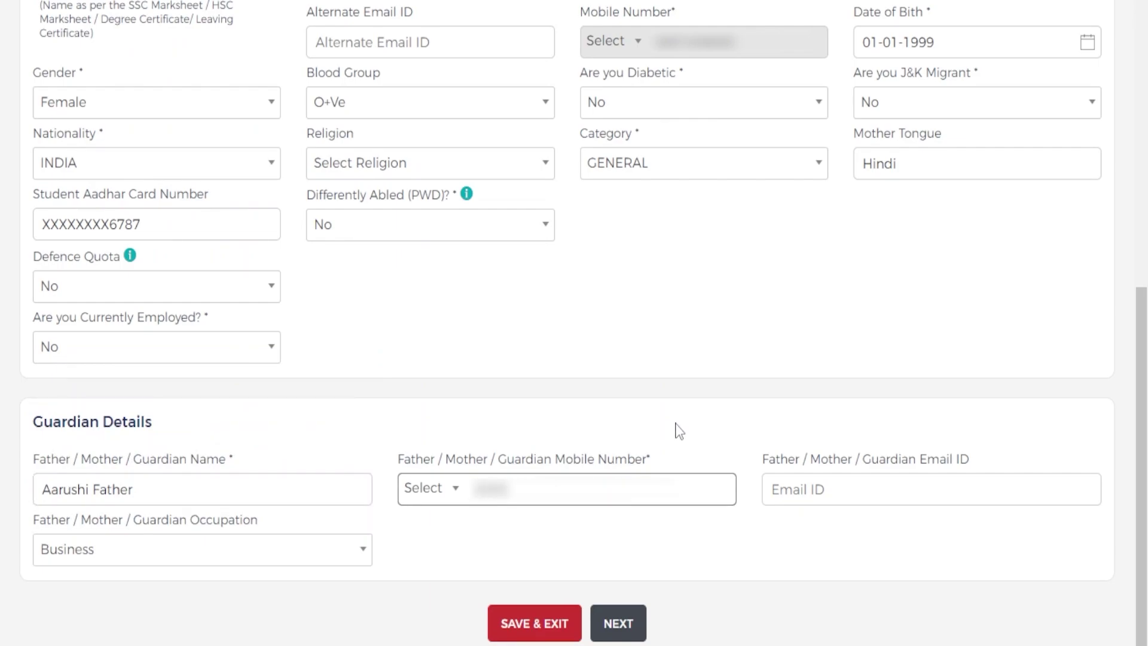
type("112")
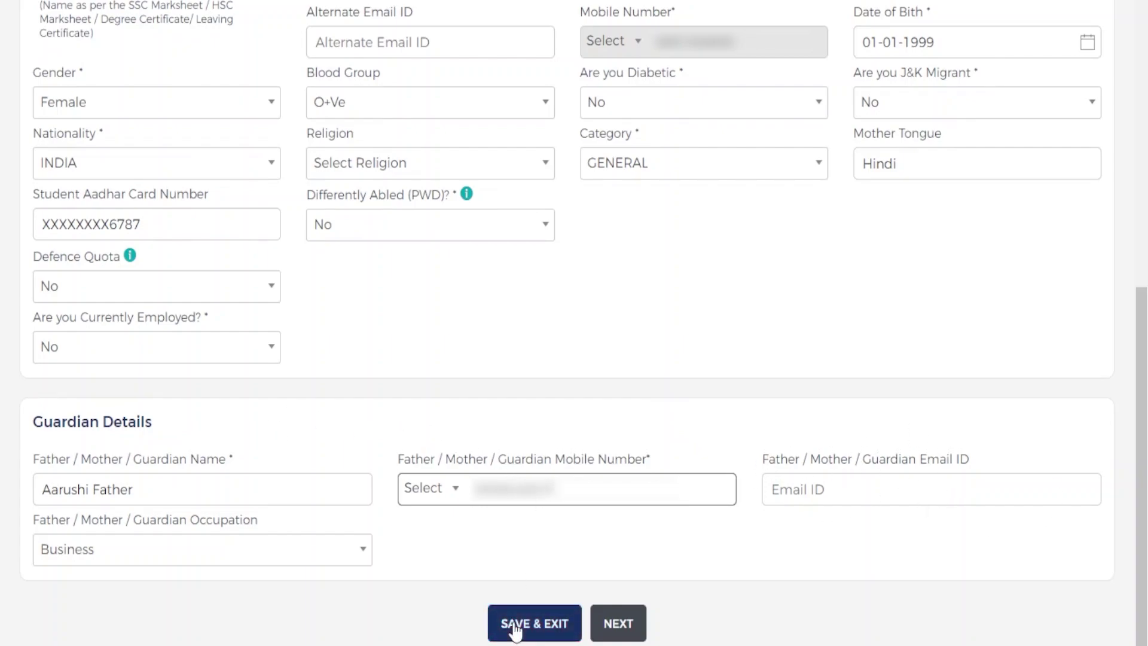
left_click(636, 624)
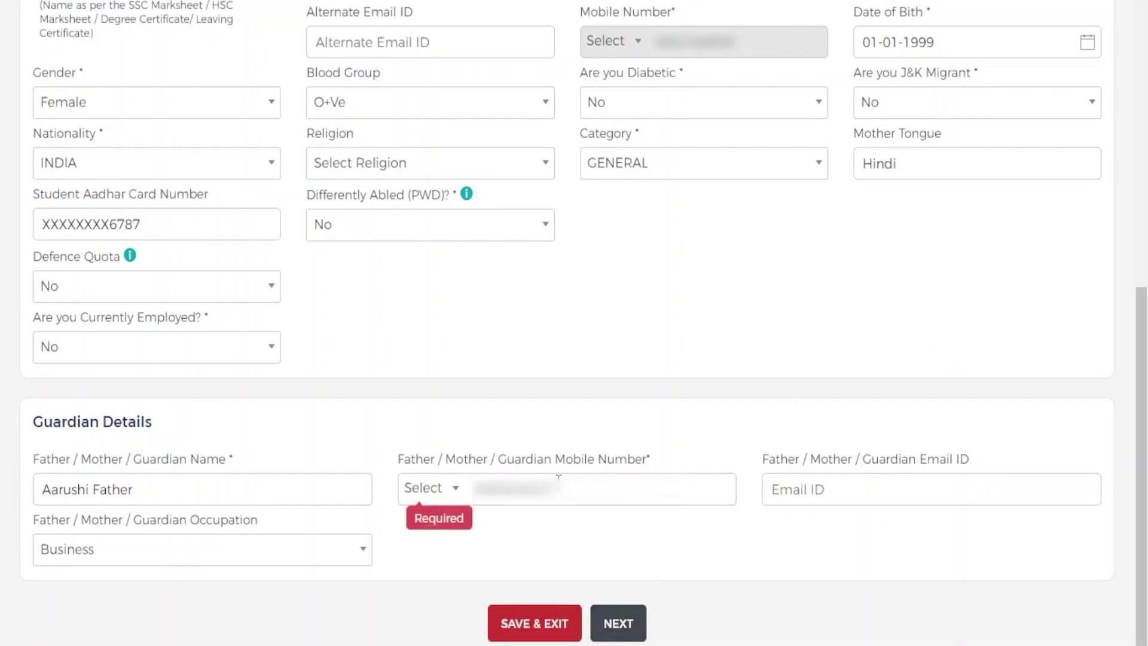
left_click(434, 489)
- Save the contact details with the +91 country code and set the correspondence country to INDIA
left_click(446, 327)
left_click(632, 632)
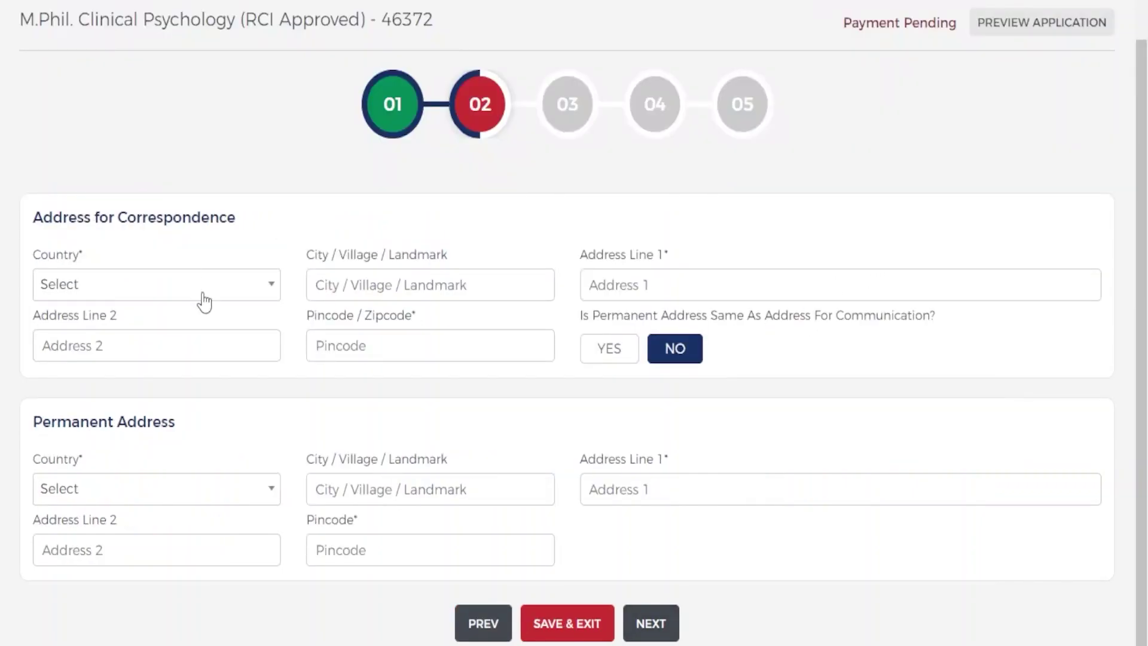
left_click(204, 302)
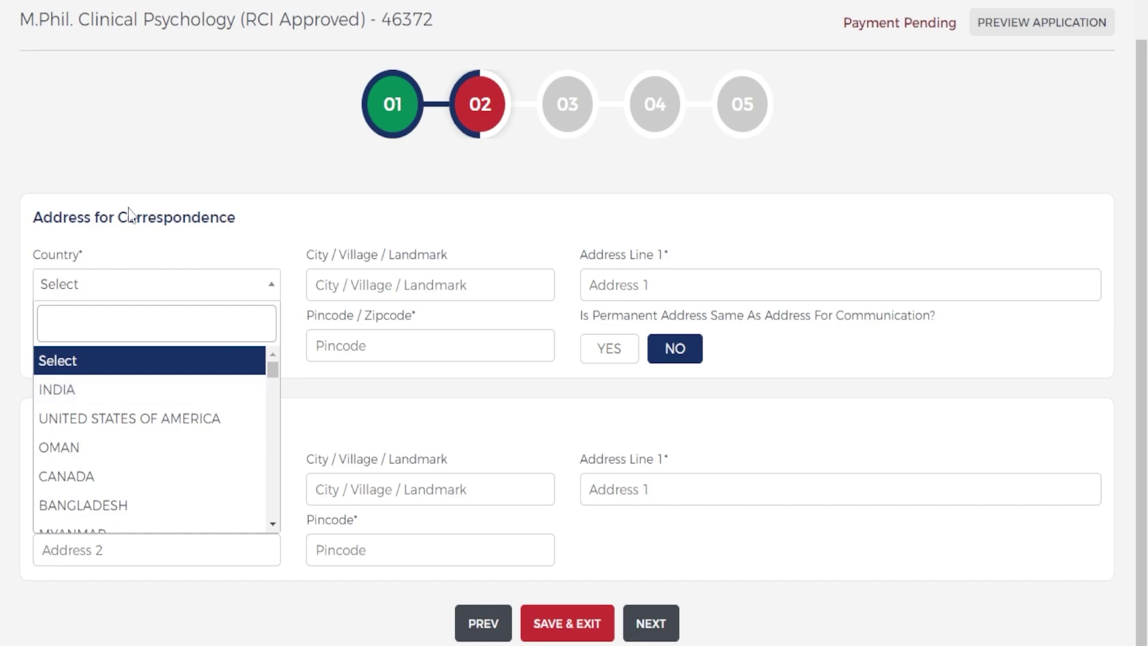
left_click(207, 389)
- Set the correspondence state to DELHI and the district to WEST DELHI
left_click(206, 346)
left_click(378, 293)
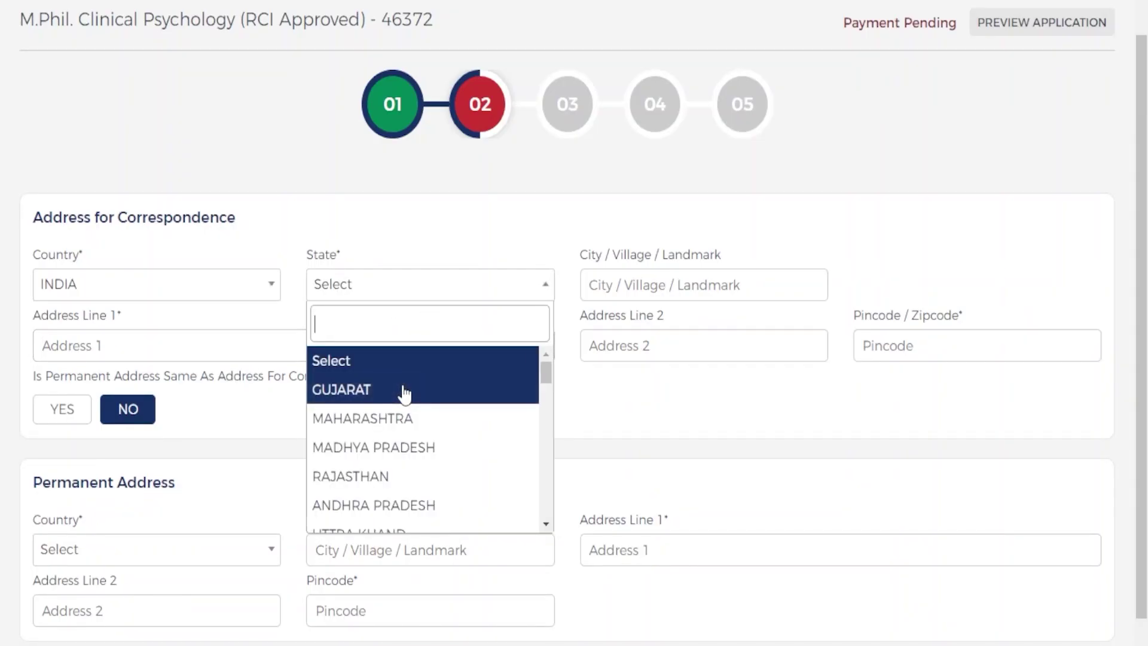
type("d")
scroll(405, 395, "down", 2)
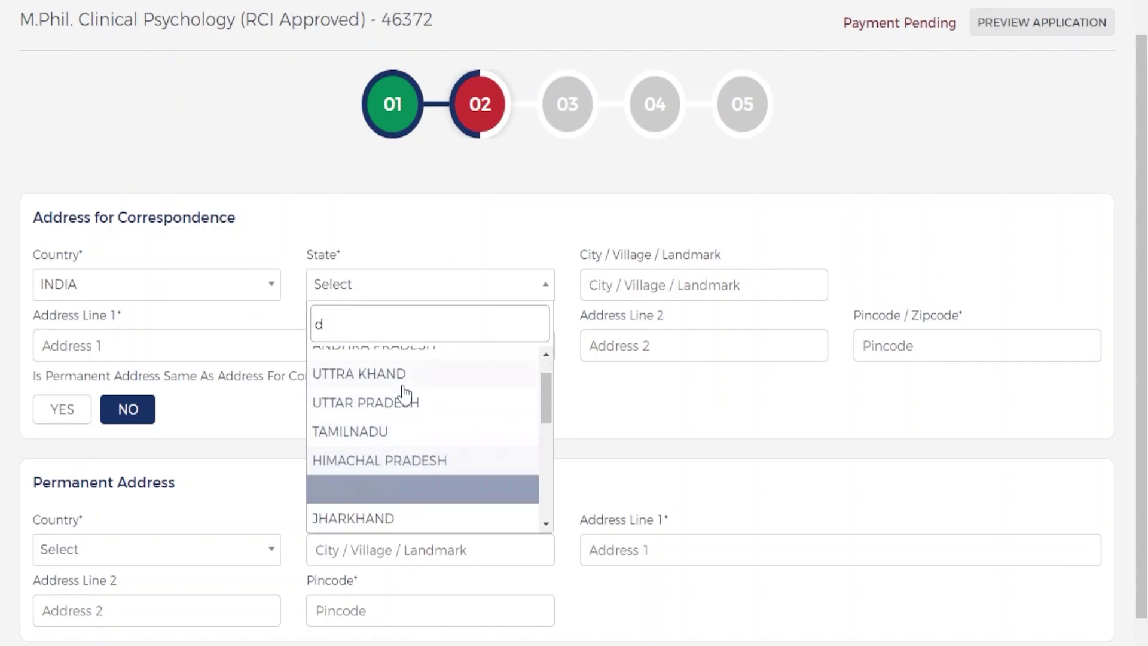
scroll(405, 395, "down", 1)
key("Down")
key("Down")
key("Down")
key("Down")
key("Down")
key("Return")
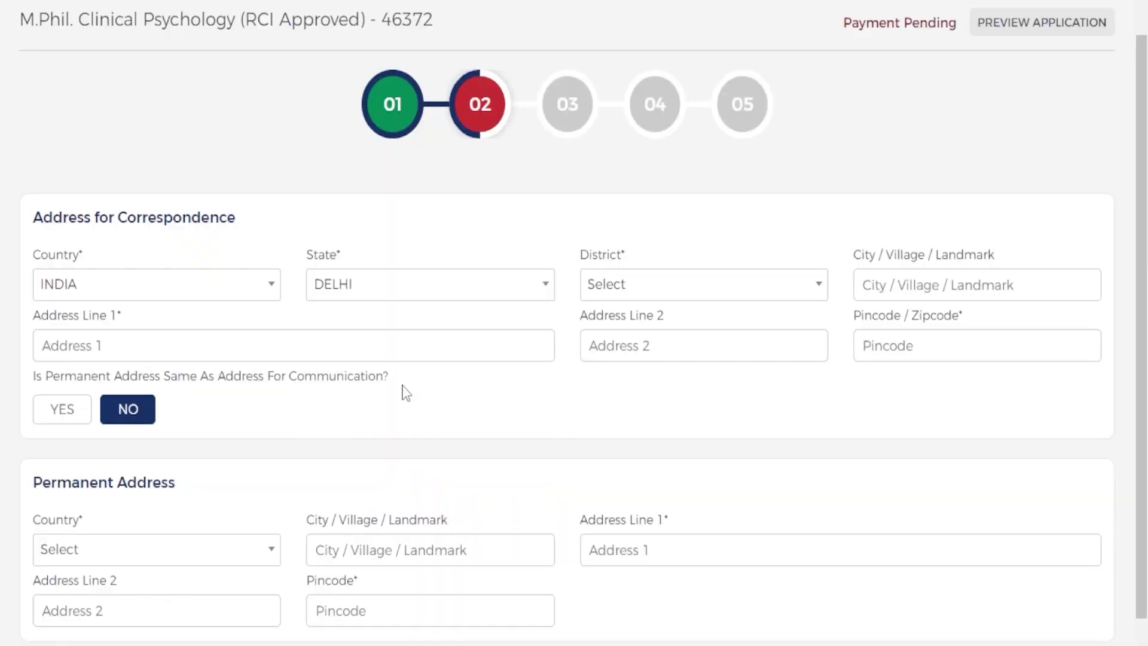
left_click(682, 278)
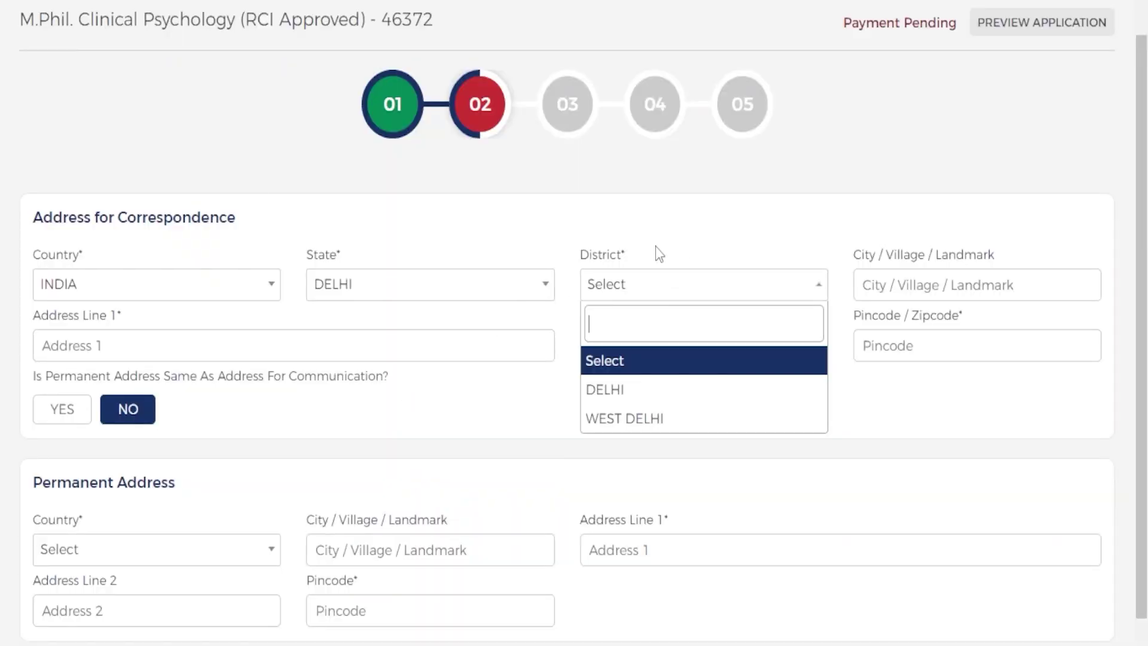
left_click(688, 419)
- Fill in the pincode and the street address in Address Line 1, then mark the permanent address as the same
left_click(980, 275)
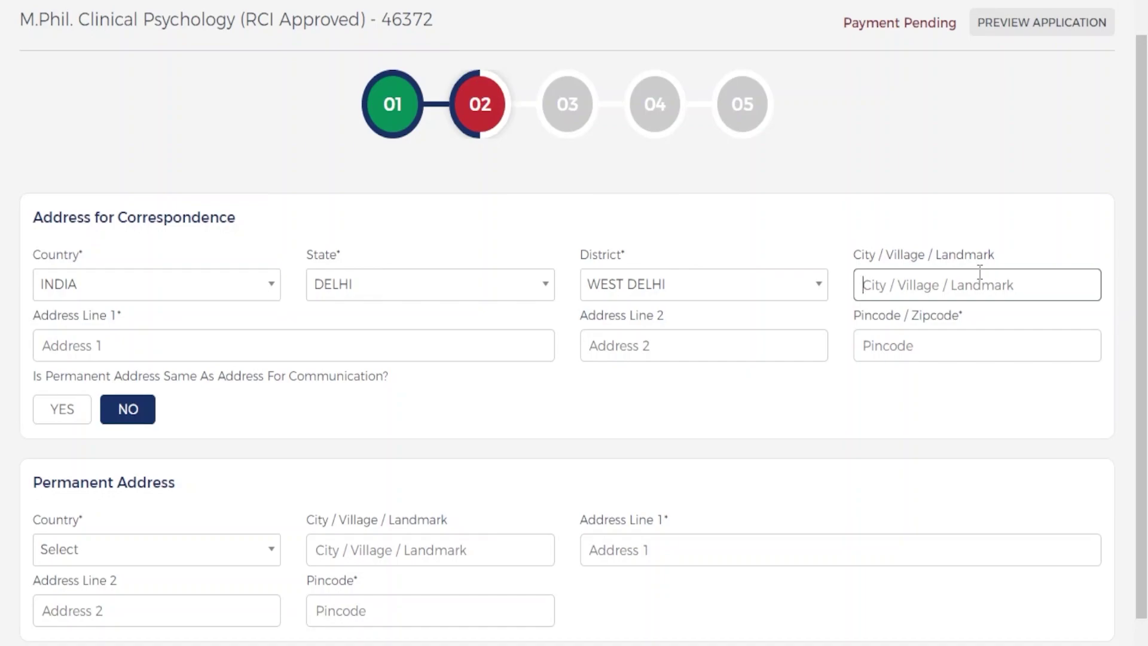
left_click(959, 335)
type("110063")
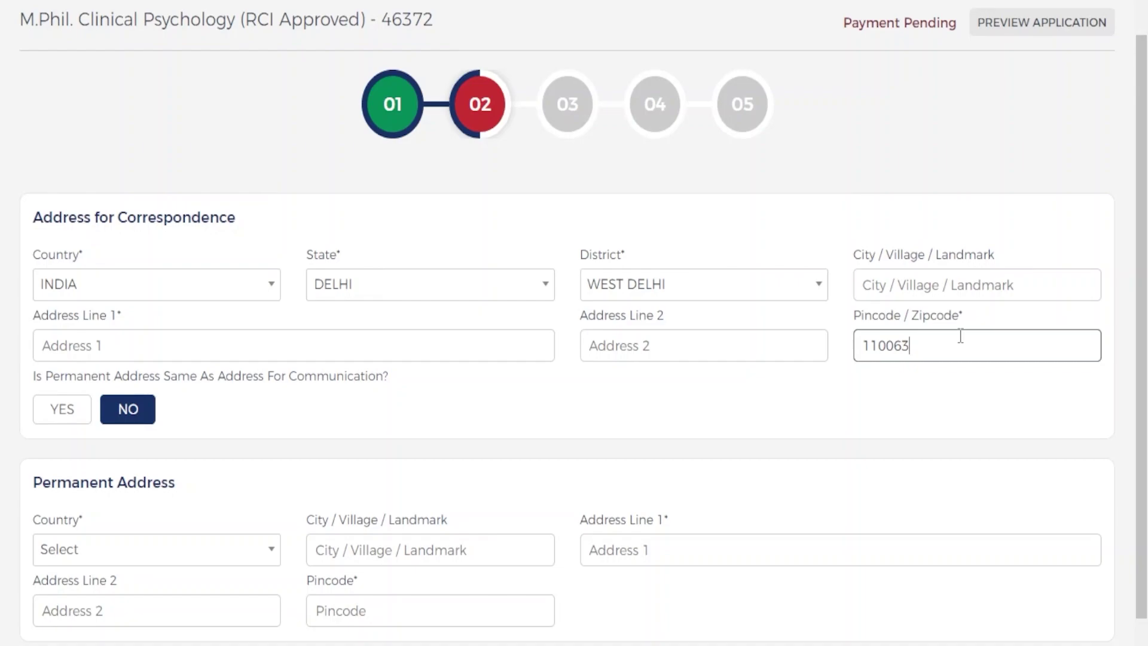
left_click(416, 353)
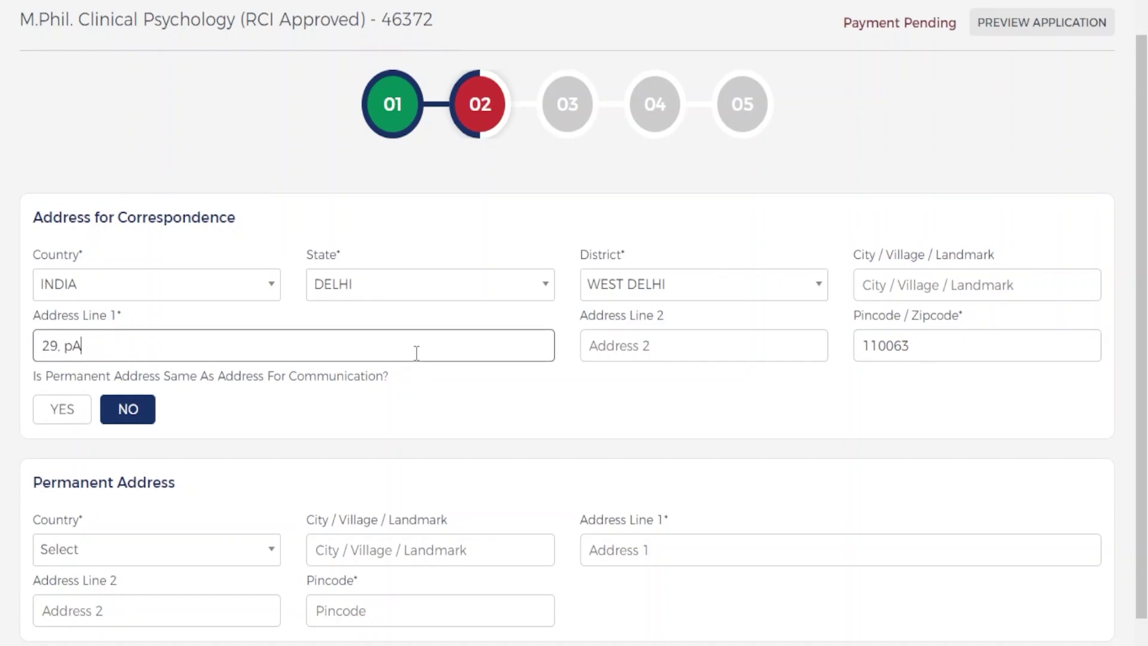
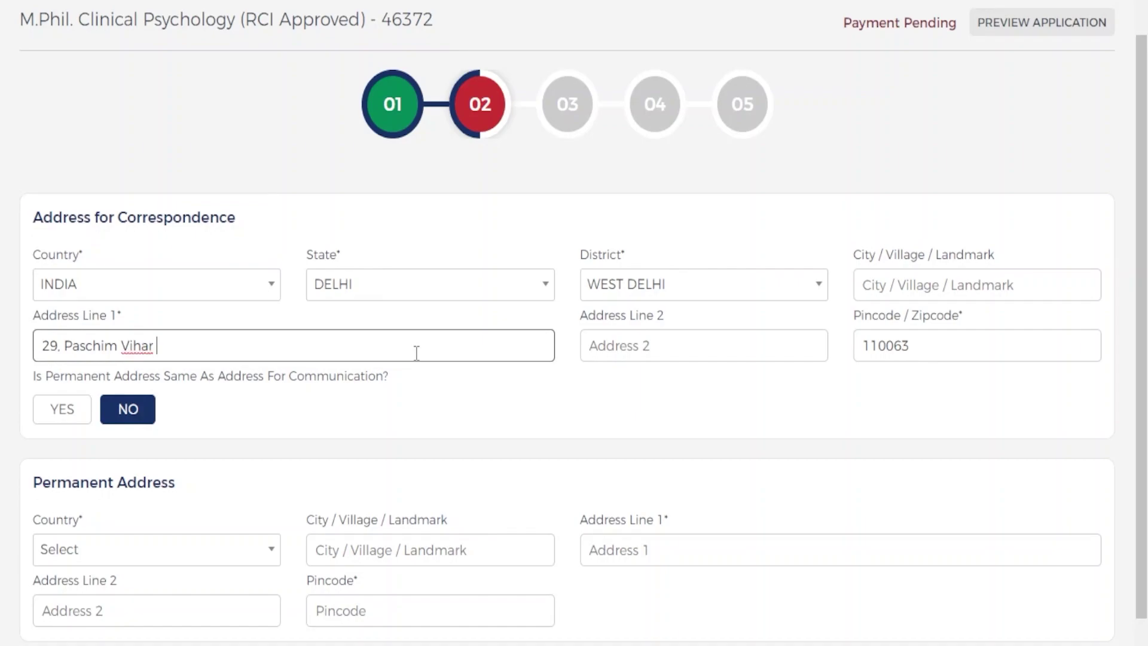
scroll(323, 342, "down", 1)
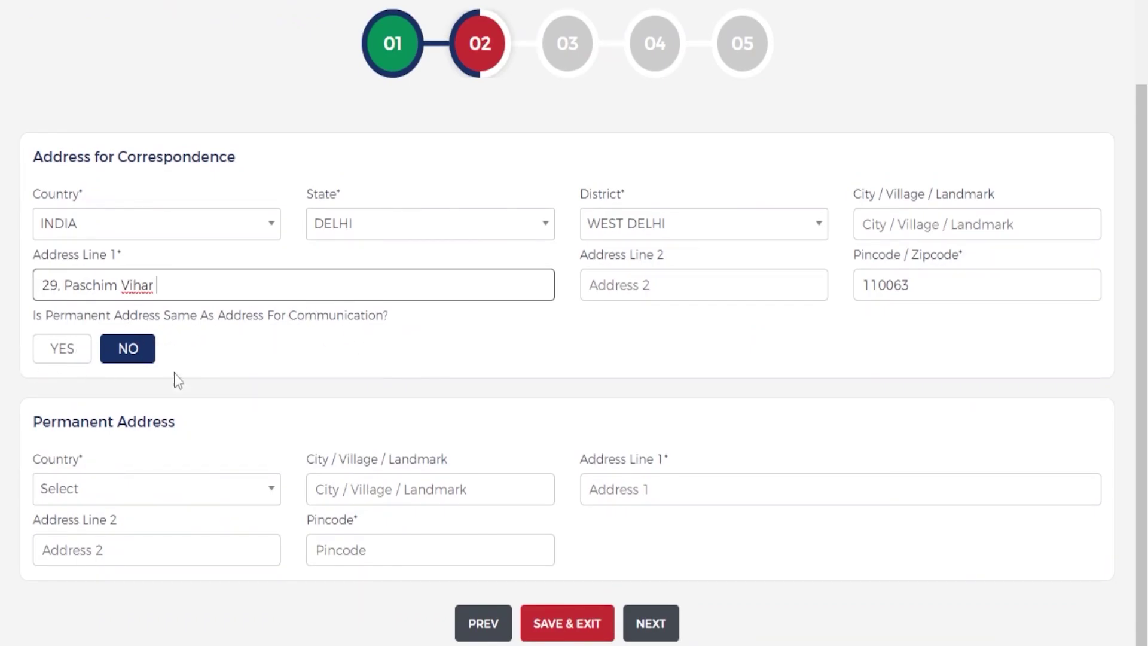
left_click(56, 353)
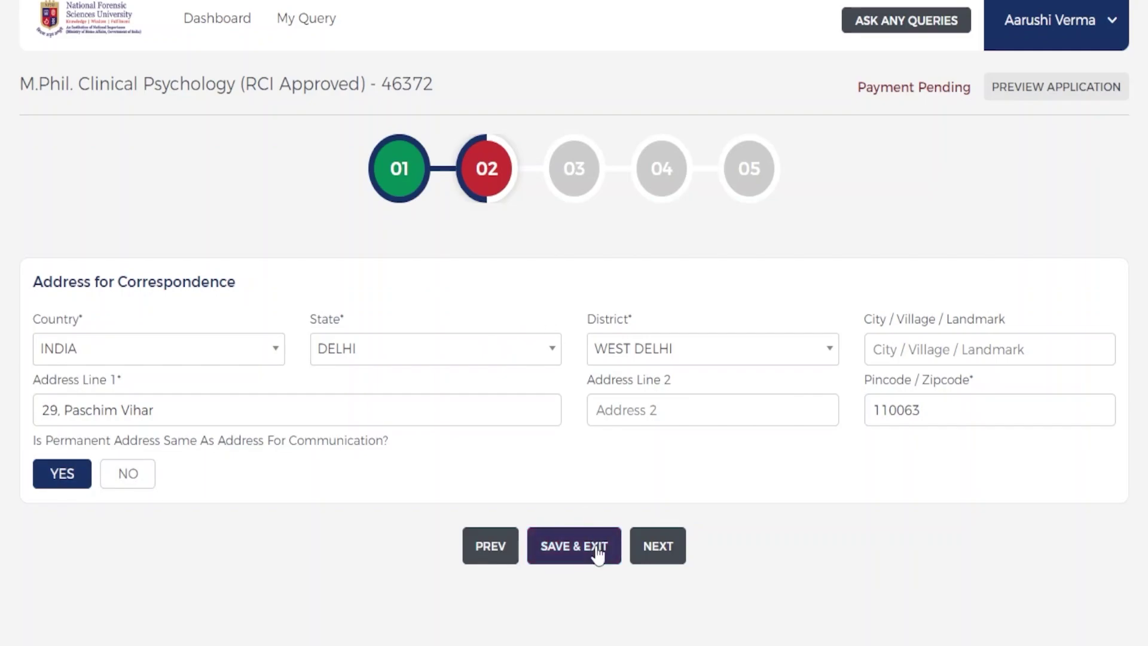
- Go to educational qualifications and set Standard 10 to CBSE with CGPA 8.2
left_click(658, 546)
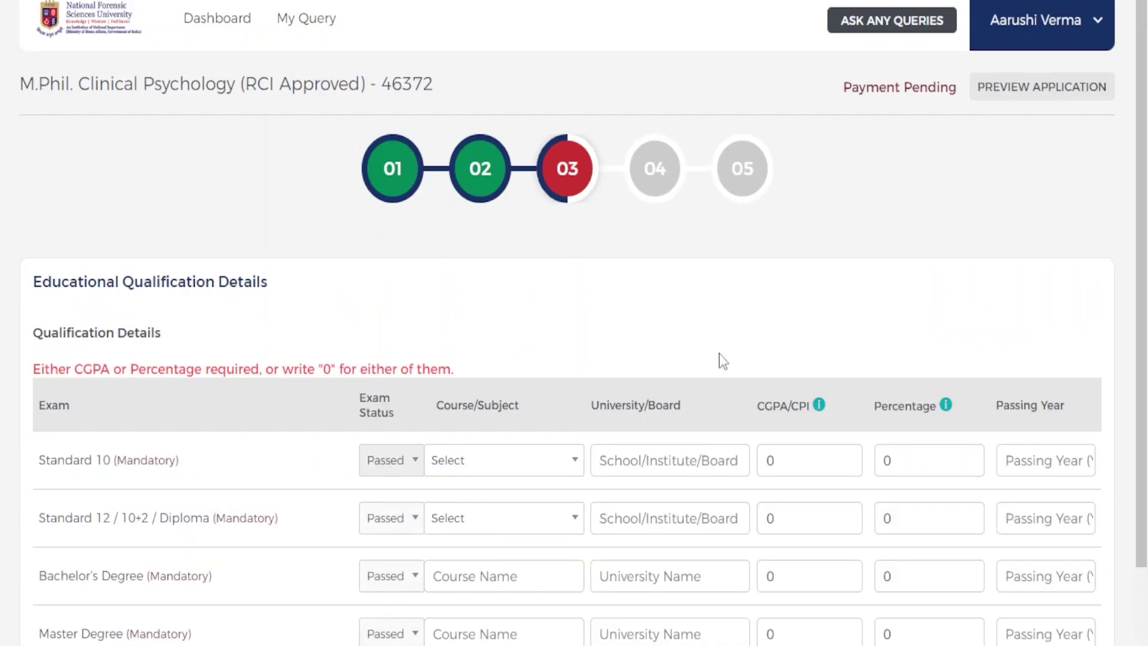
scroll(723, 358, "down", 2)
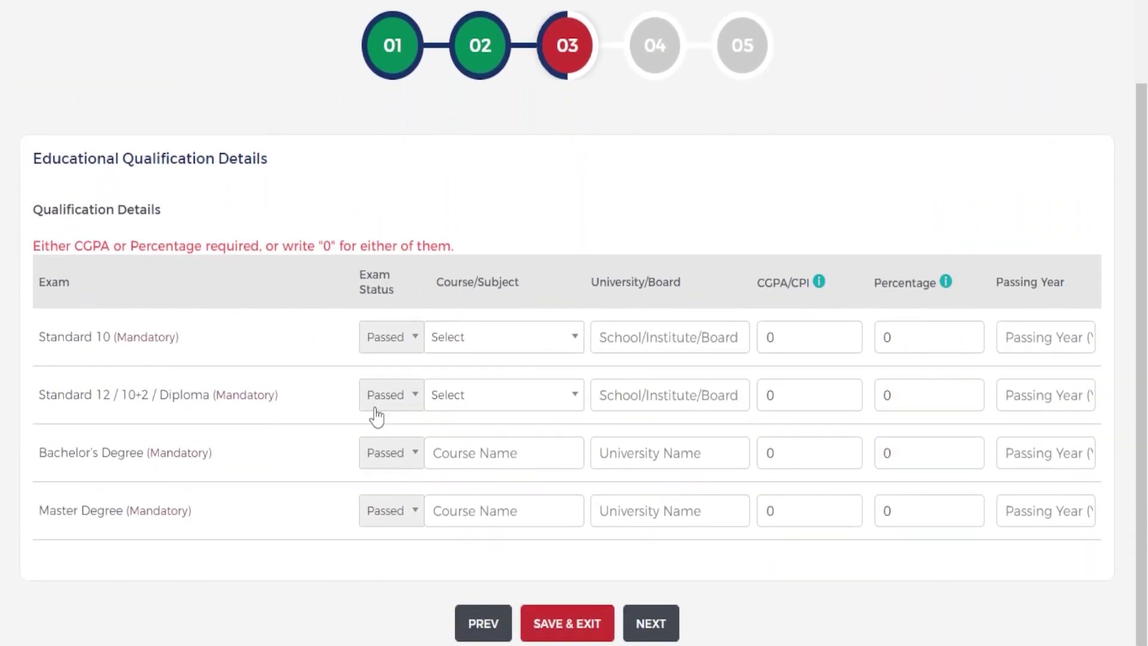
left_click(515, 338)
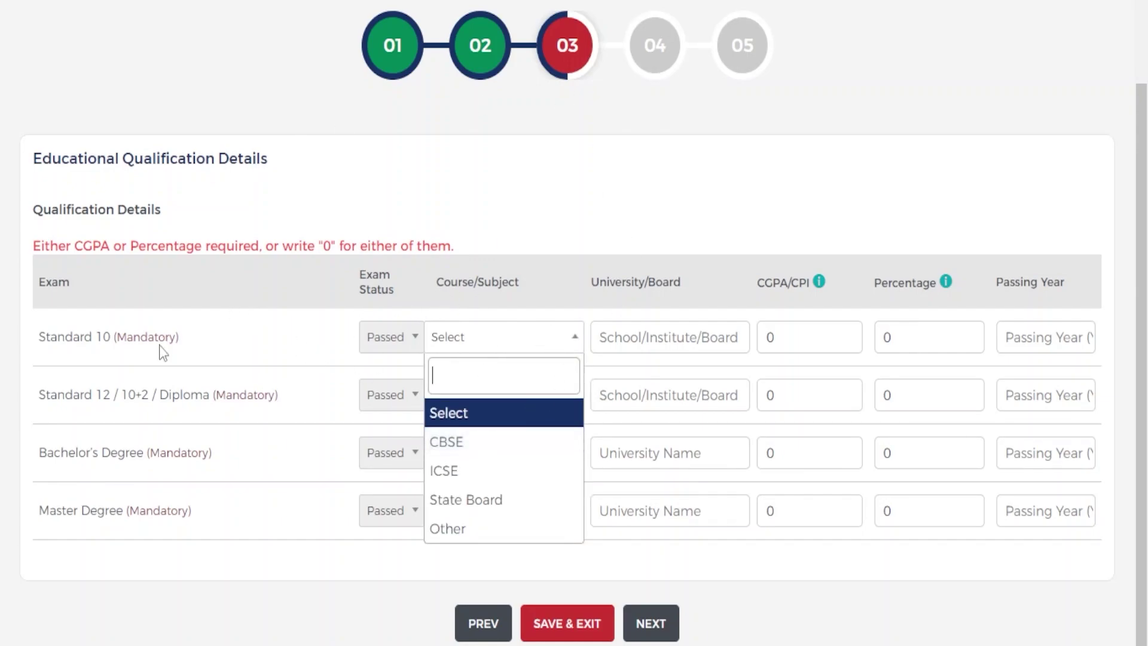
left_click(463, 442)
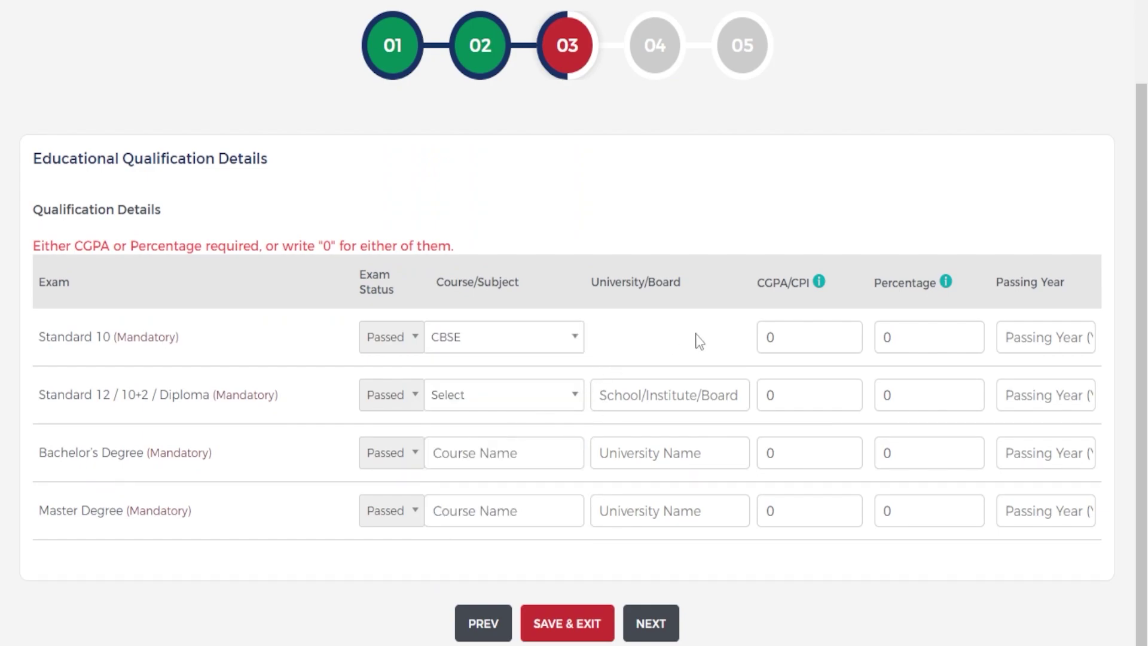
left_click(806, 345)
key("BackSpace")
type("8.2")
- Clear the default Standard 10 percentage and review the CGPA/CPI explanation
left_click(960, 350)
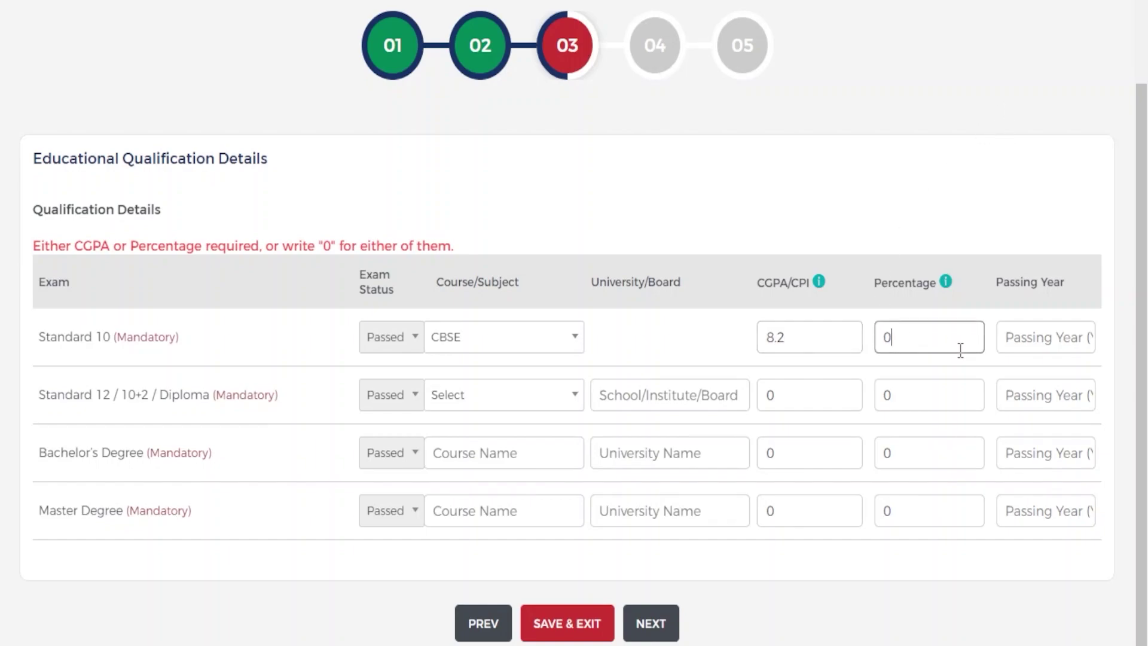
key("BackSpace")
left_click(819, 281)
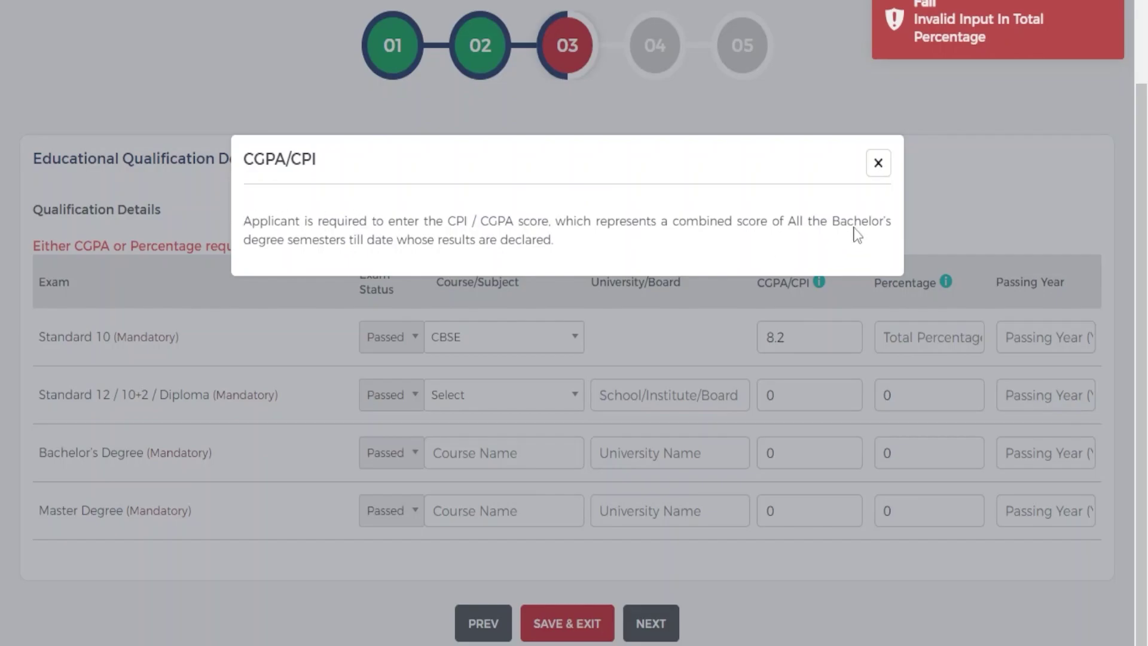
left_click(878, 162)
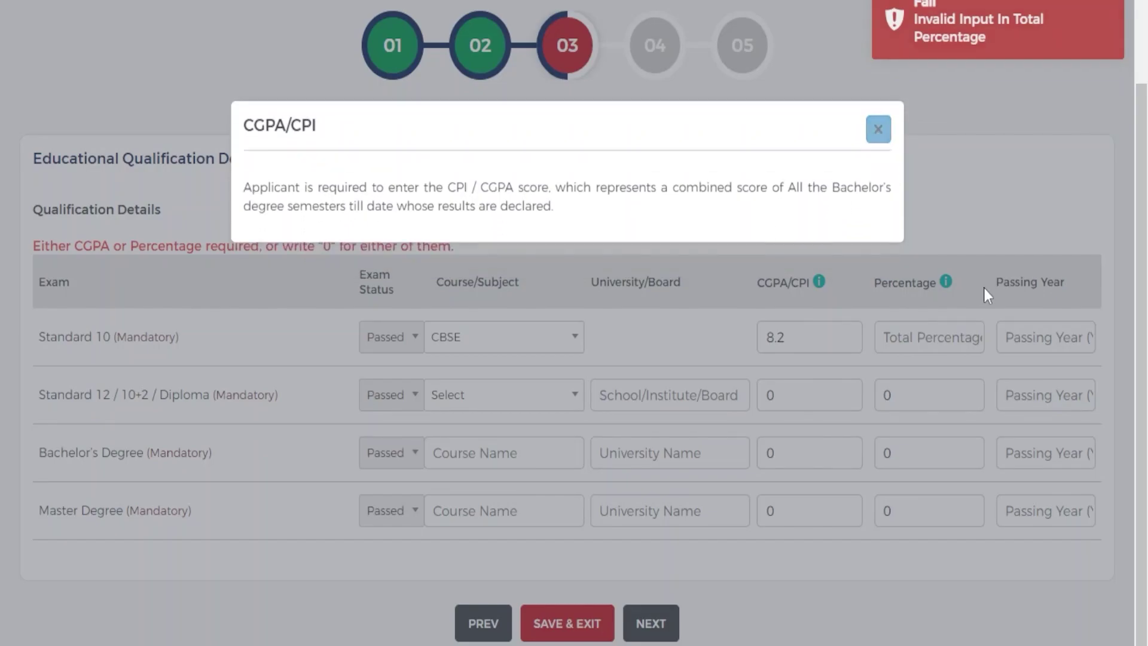
left_click(929, 348)
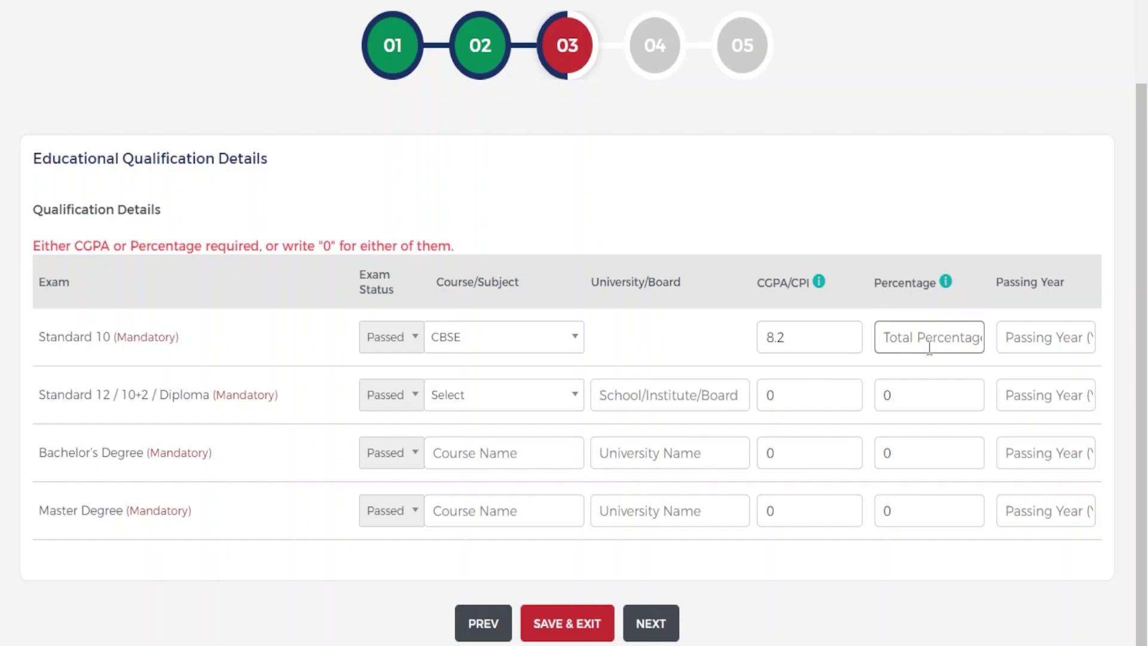
- Enter 77.9 as the Standard 10 percentage and 2015 as its passing year
type("77.9")
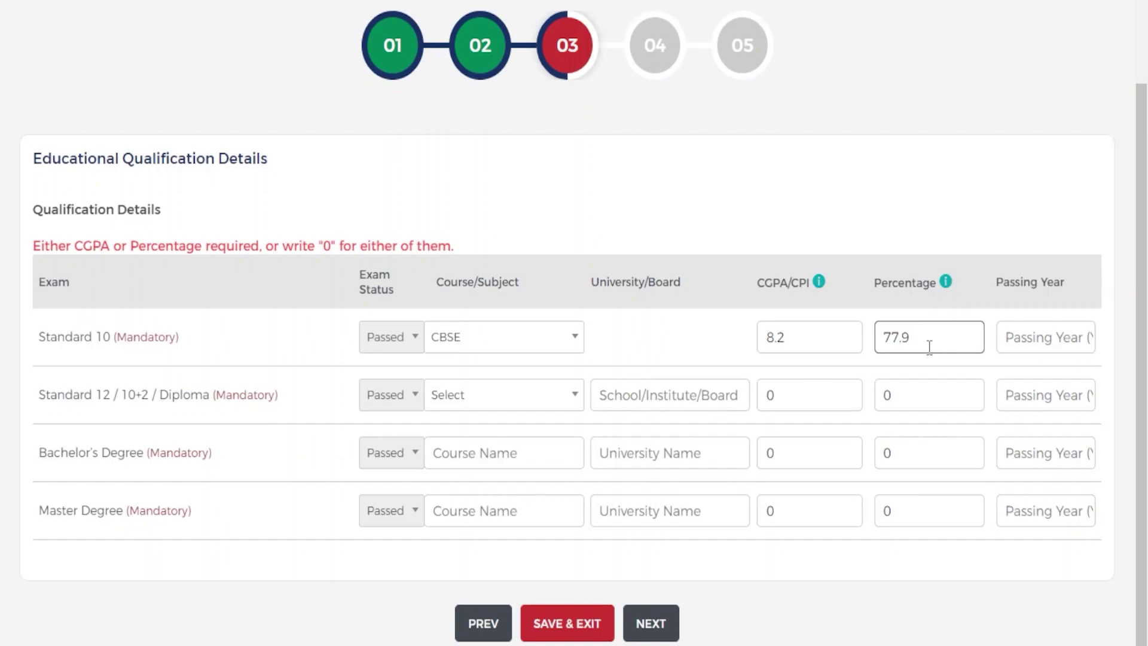
left_click(800, 380)
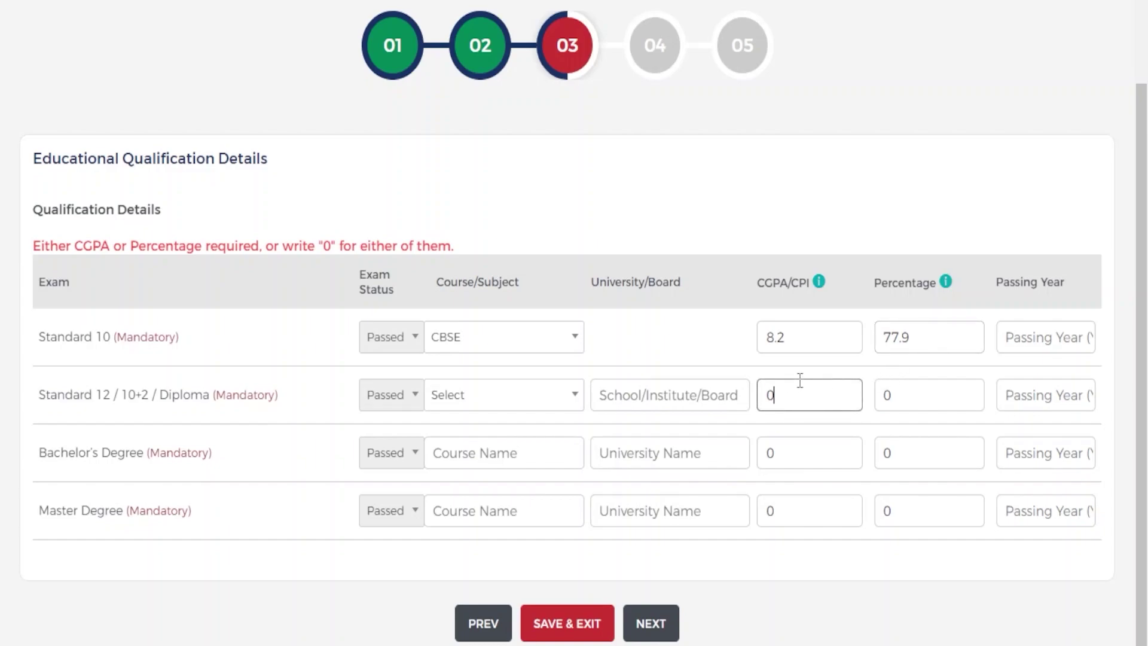
left_click(1016, 340)
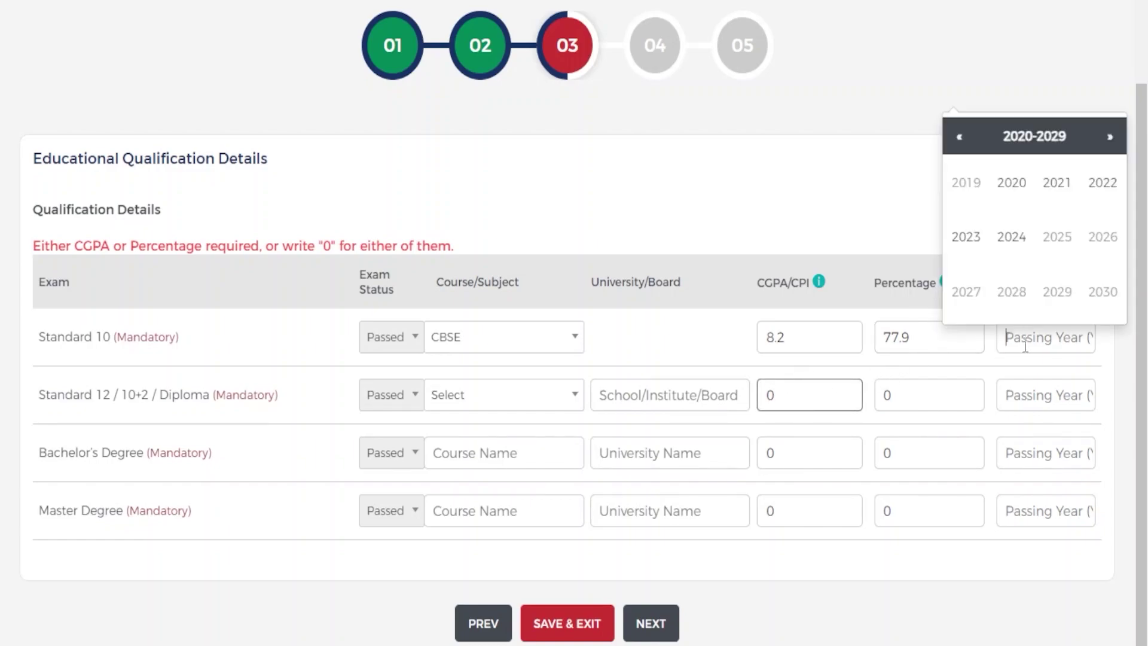
left_click(959, 136)
left_click(1058, 236)
- Set Standard 12 to CBSE with CGPA 10 and 96 percent
left_click(831, 399)
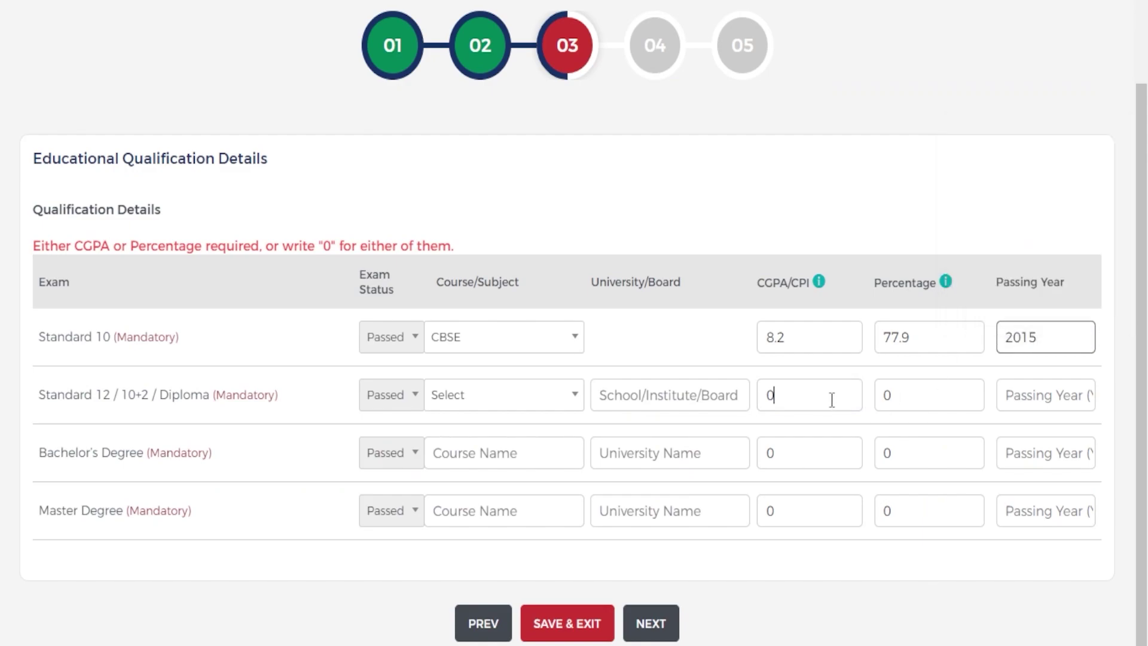
key("BackSpace")
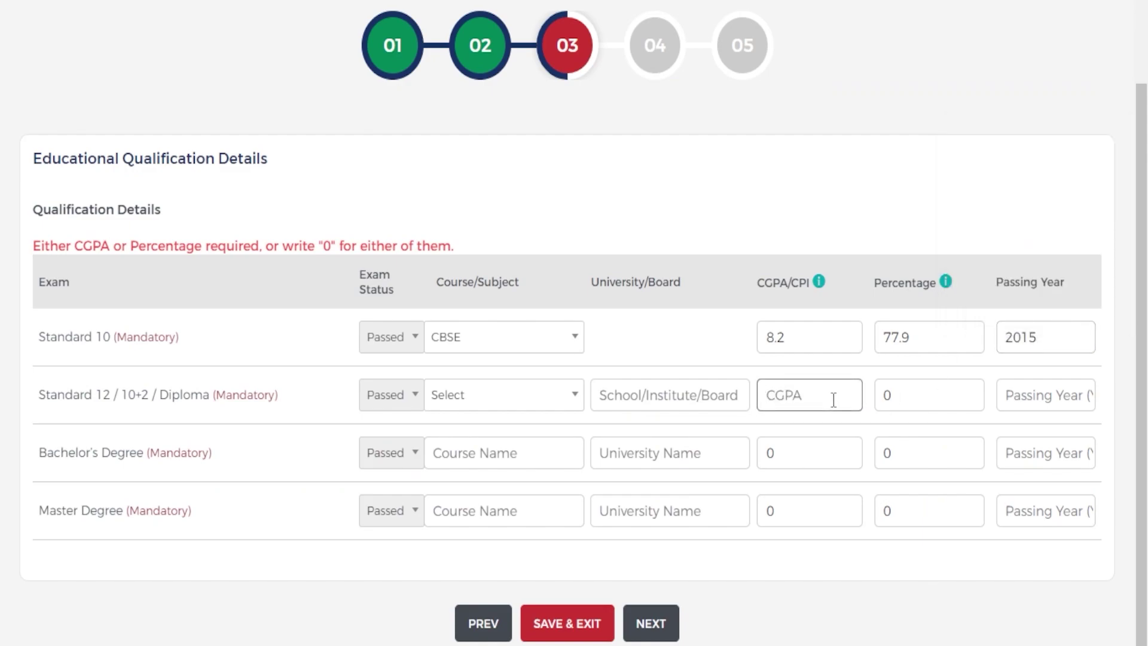
left_click(468, 397)
left_click(495, 501)
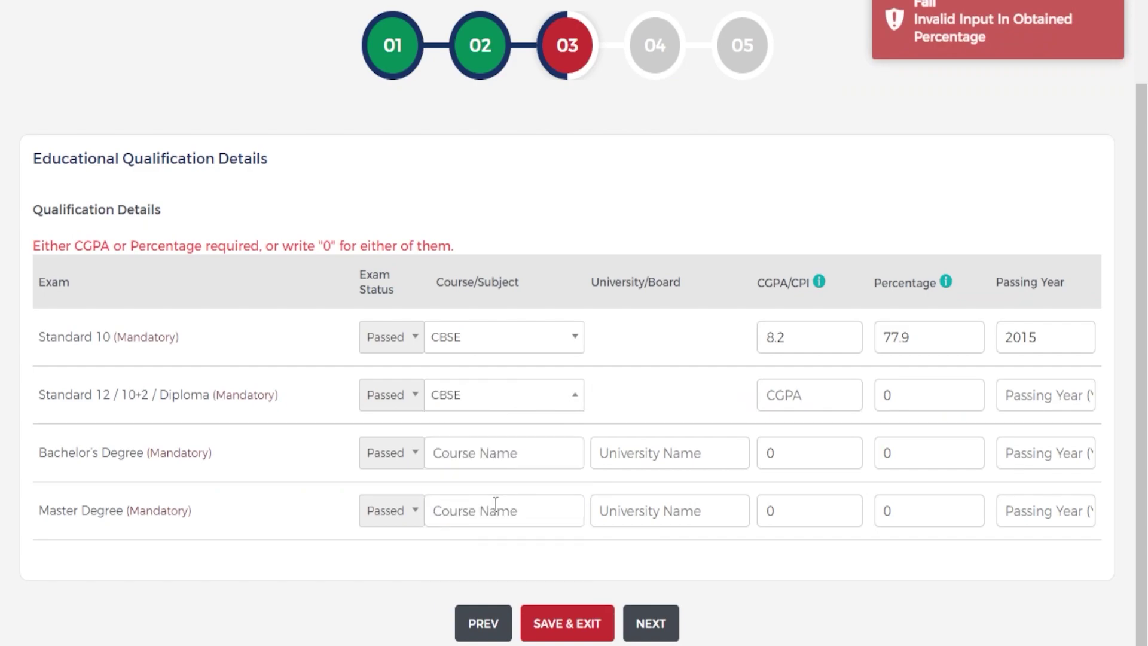
left_click(815, 395)
type("10")
left_click(897, 394)
key("BackSpace")
type("96")
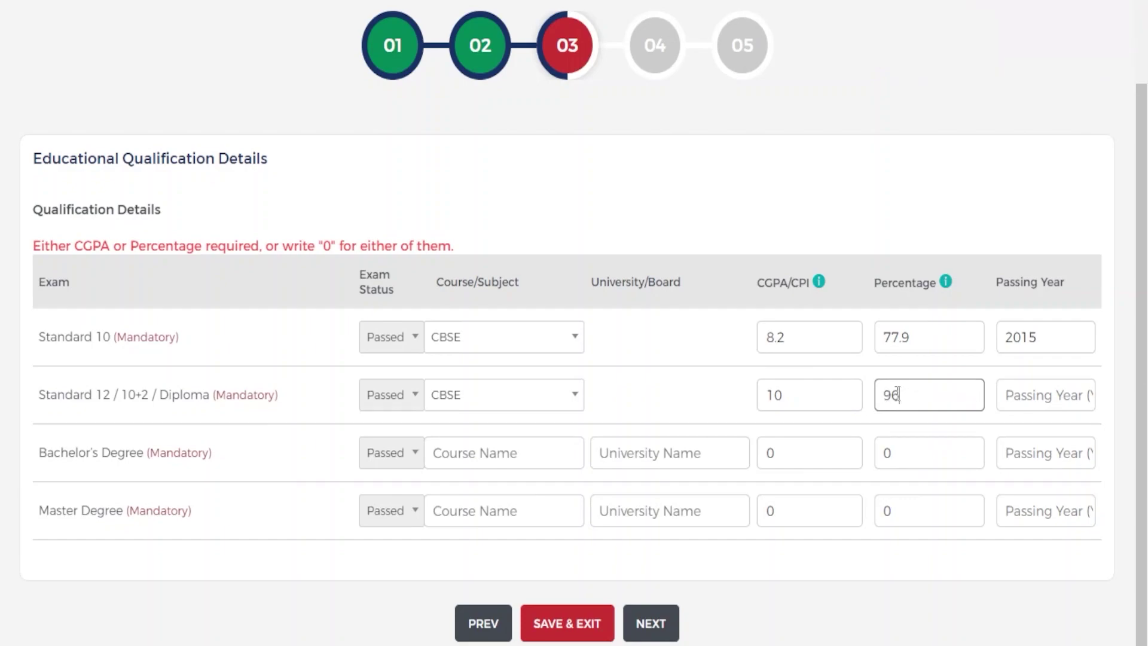
- Set the Standard 12 passing year to 2017
left_click(1047, 388)
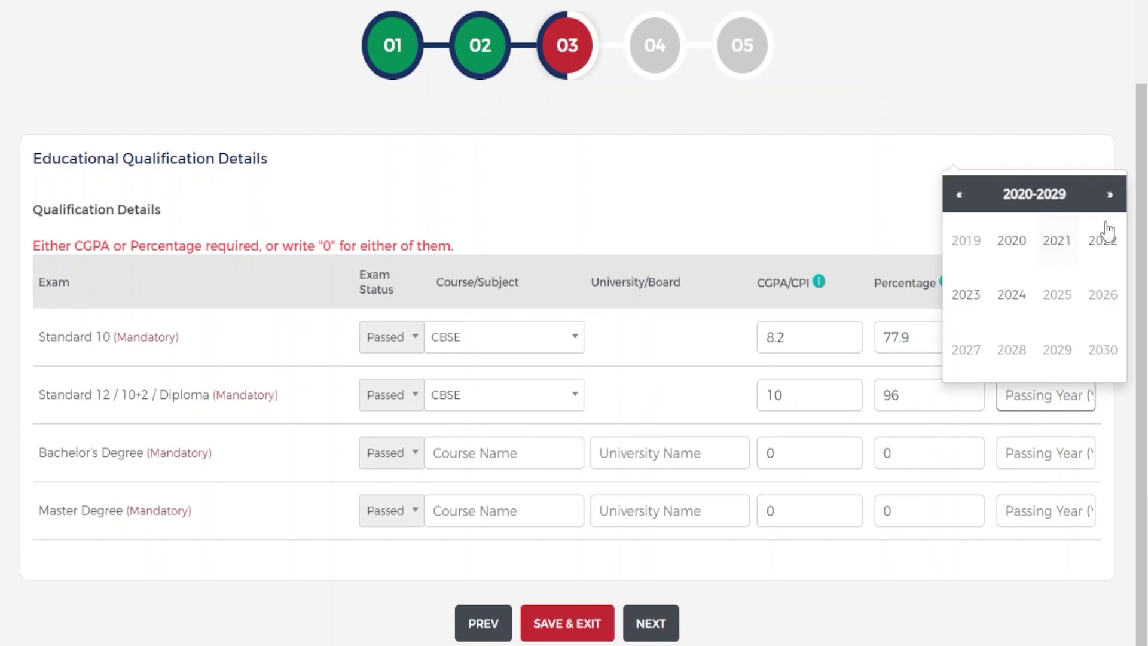
left_click(960, 195)
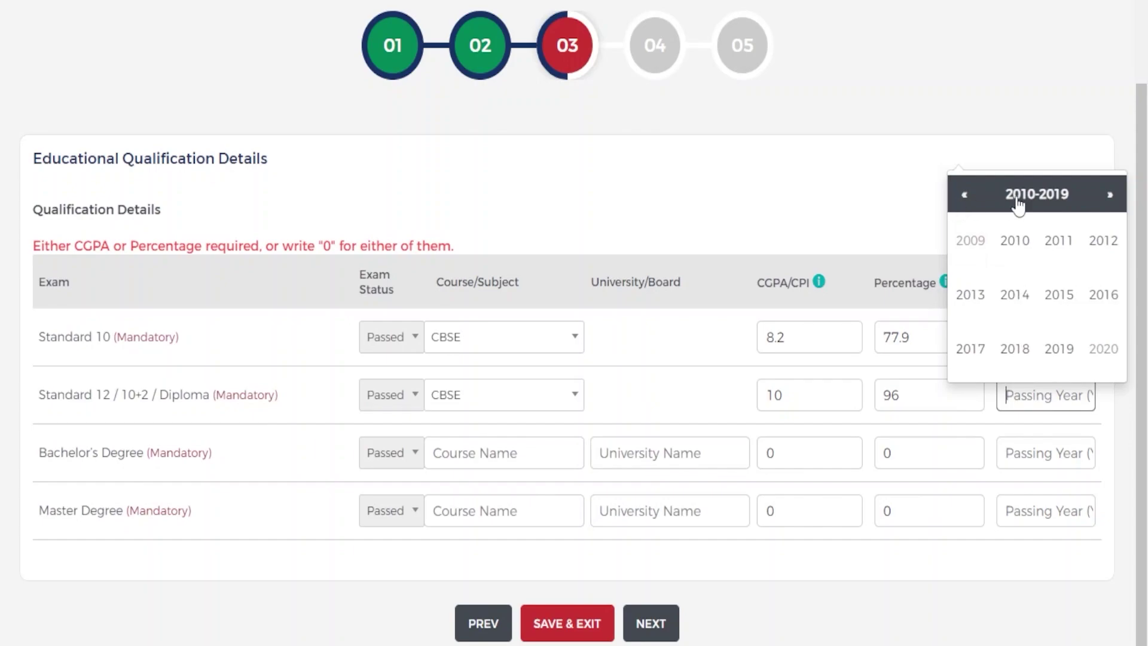
left_click(970, 349)
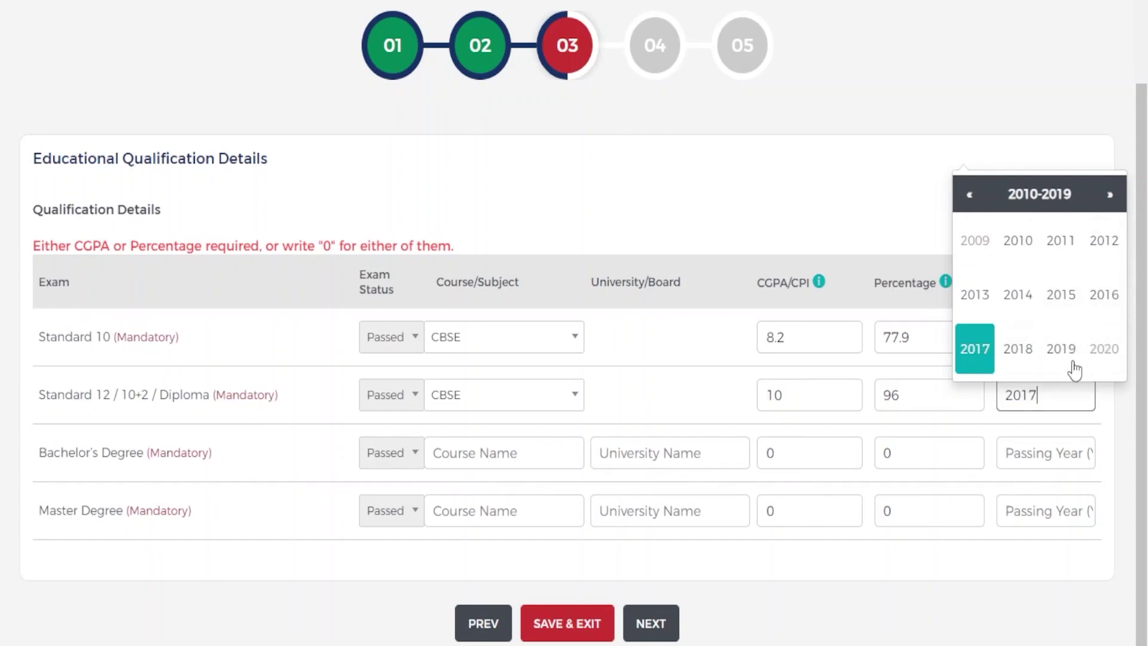
left_click(481, 452)
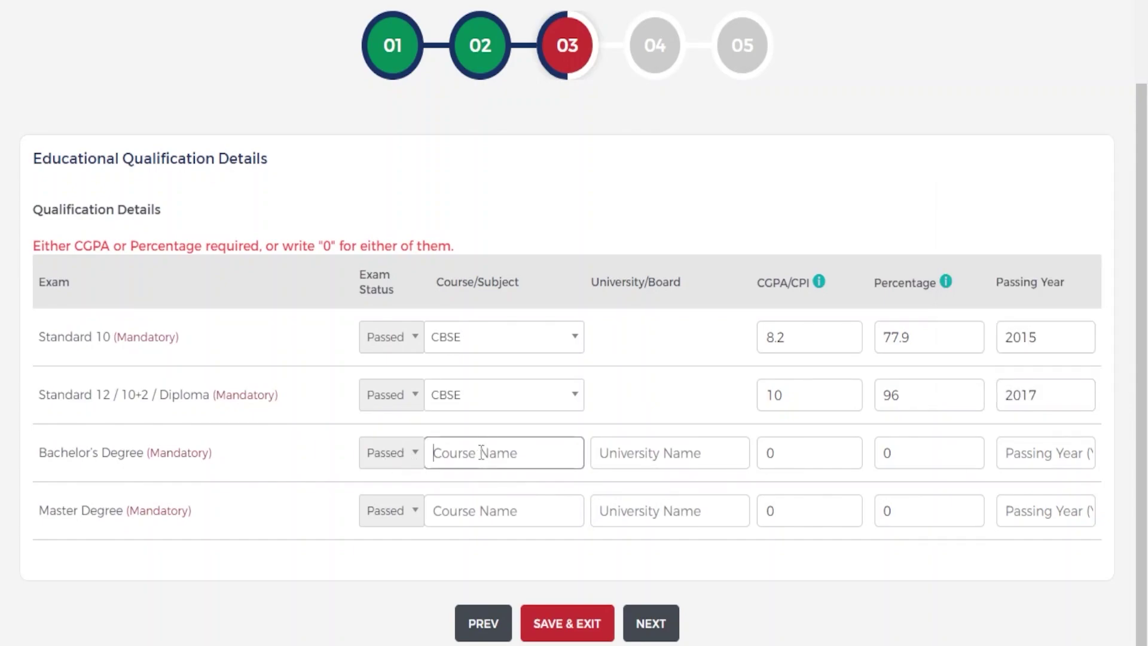
- Enter 'BA (HONS) Psychology' as the Bachelor's course and fill in its university
type("BA (HONS")
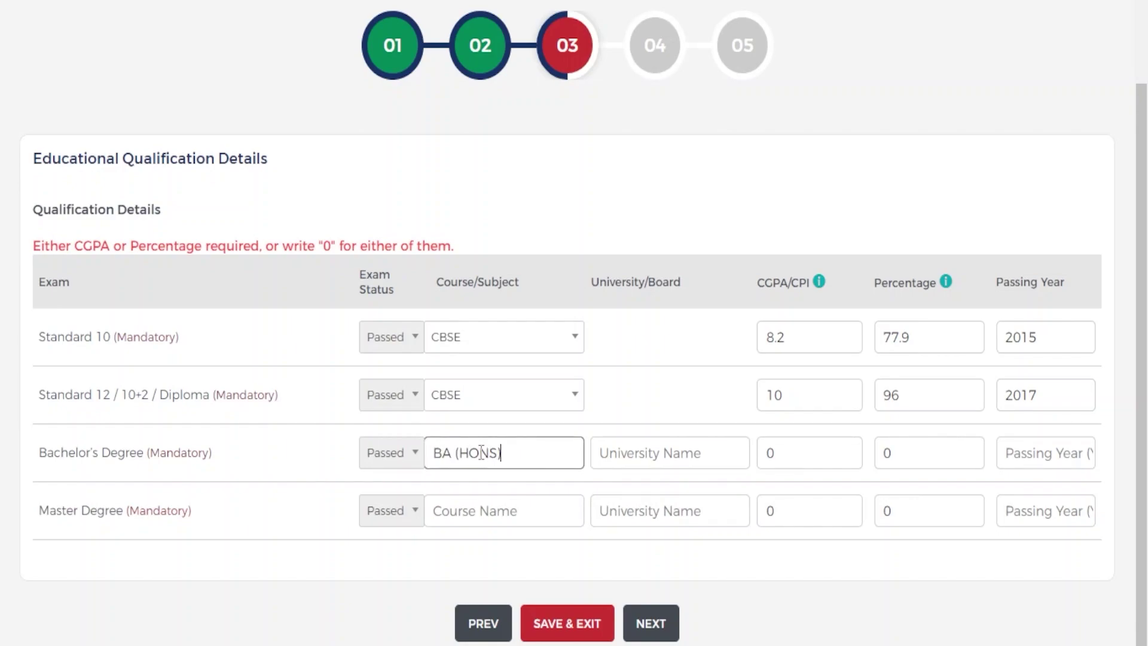
type(") pSYCHOLOGY")
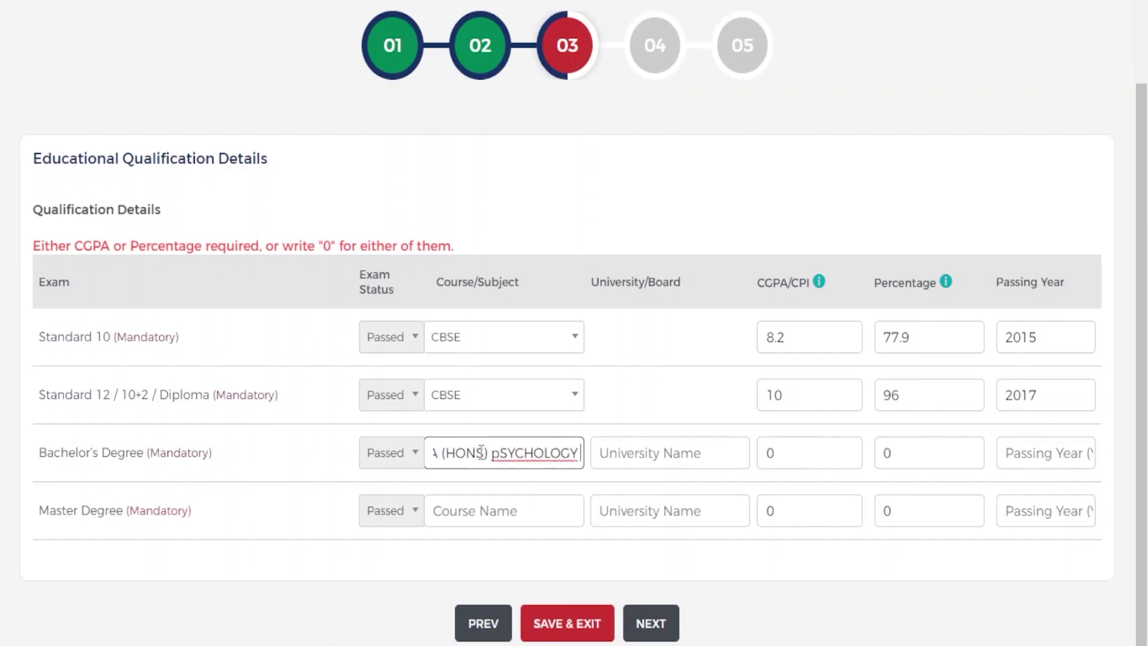
key("BackSpace")
key("BackSpace")
key("BackSpace")
key("BackSpace")
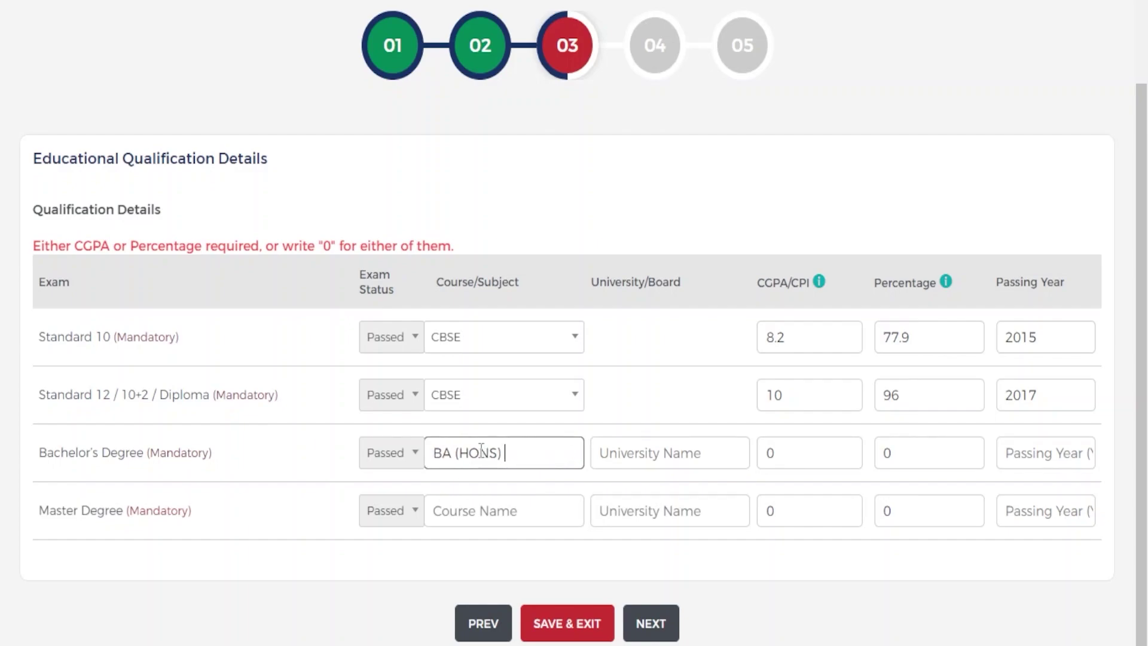
type("pSYCHOLOGY")
key("BackSpace")
key("BackSpace")
key("BackSpace")
key("BackSpace")
key("BackSpace")
key("BackSpace")
key("BackSpace")
key("BackSpace")
type("sychology")
left_click(687, 456)
type("University of Delhi")
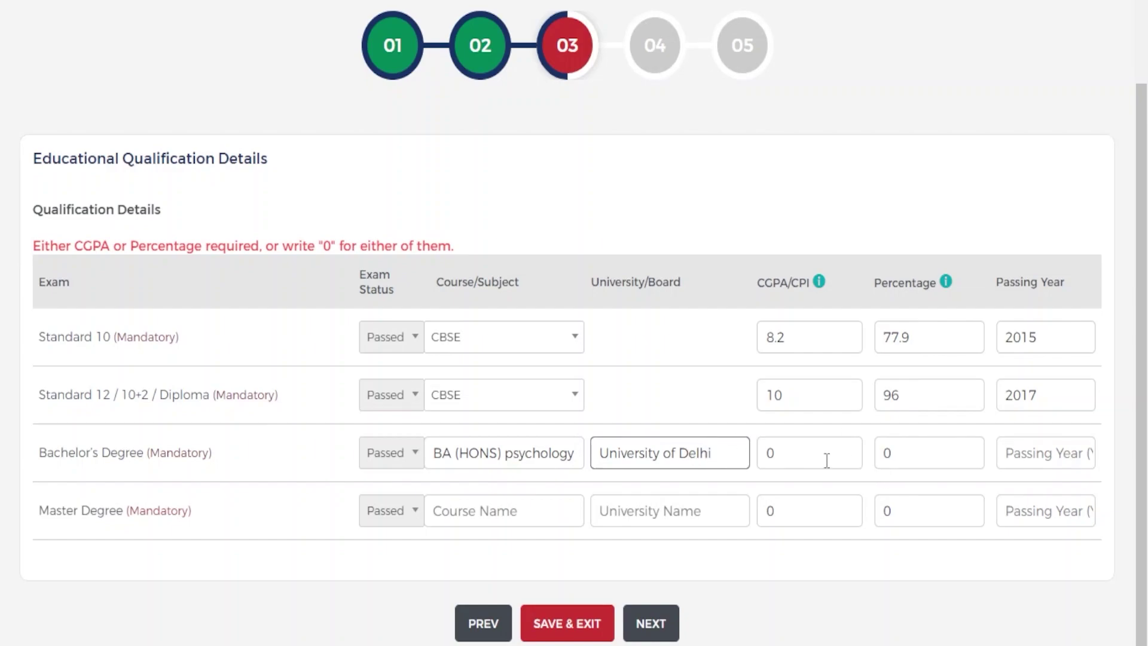
- Give the Bachelor's degree CGPA 7.5, 71.25 percent and passing year 2020
left_click(815, 460)
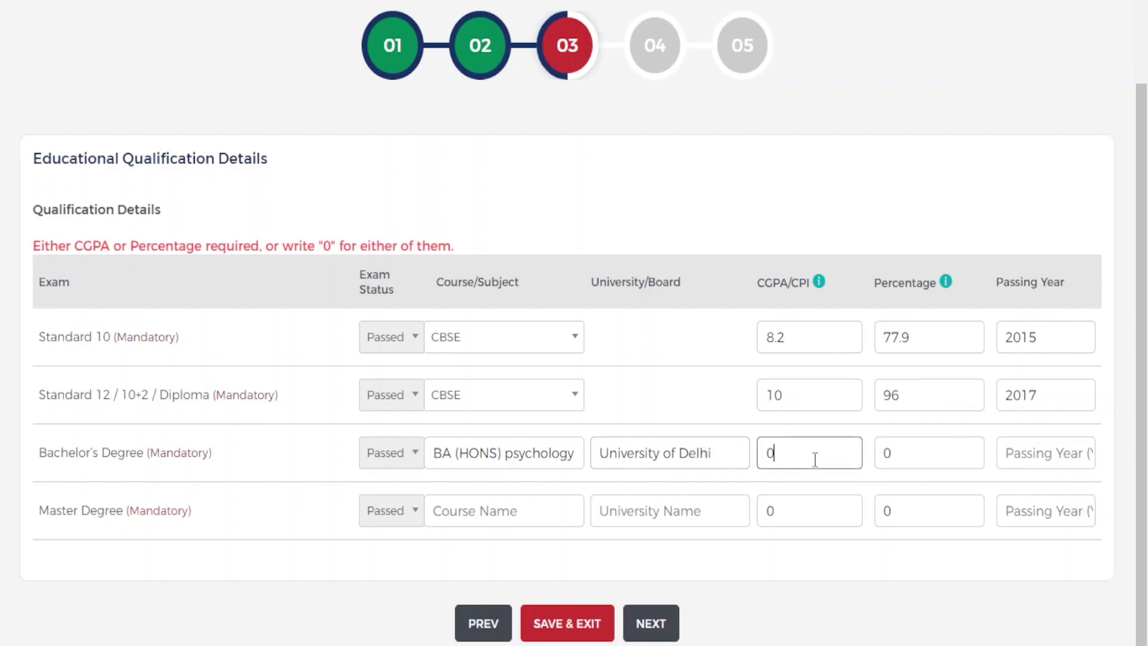
key("BackSpace")
type("7.5")
left_click(900, 449)
key("BackSpace")
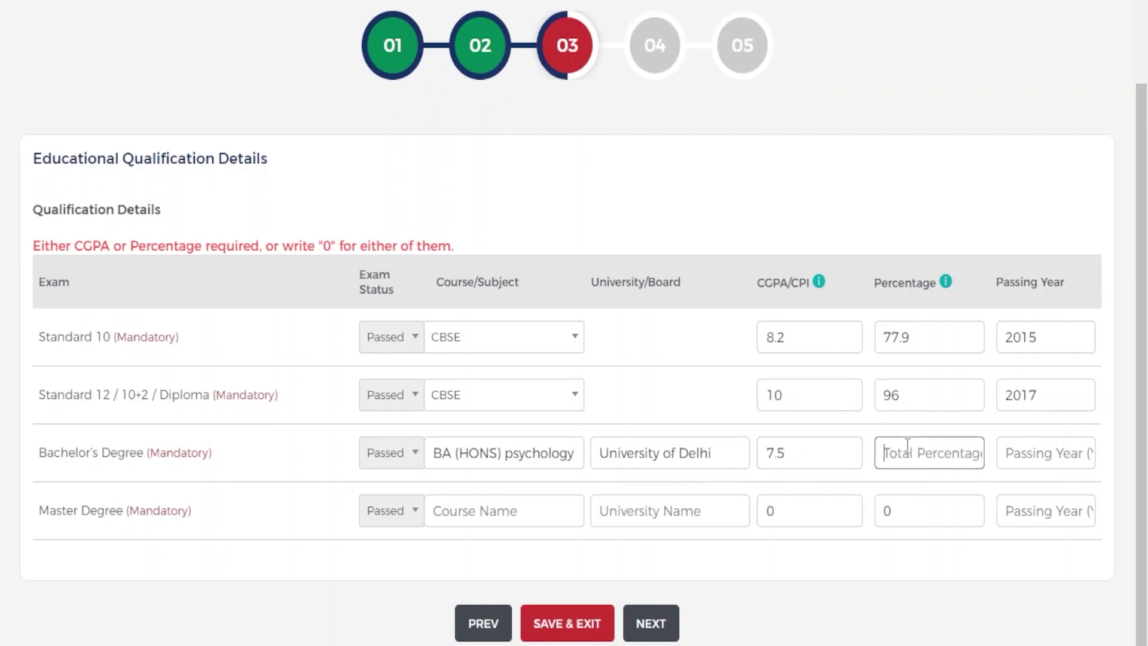
type("71.25")
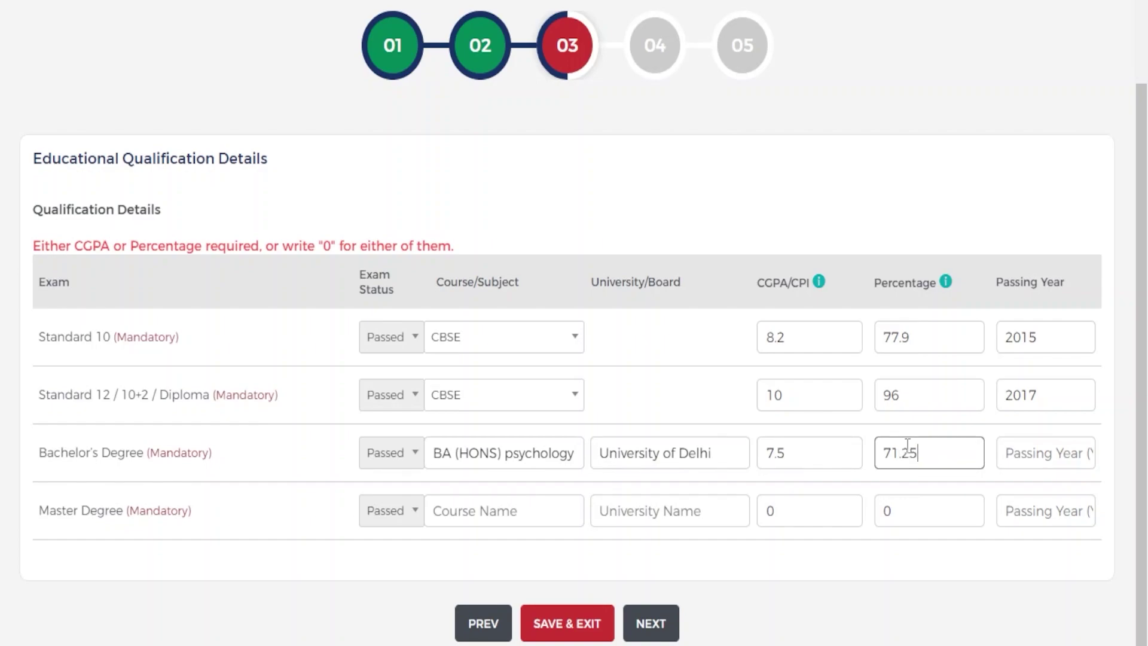
left_click(797, 455)
double_click(797, 456)
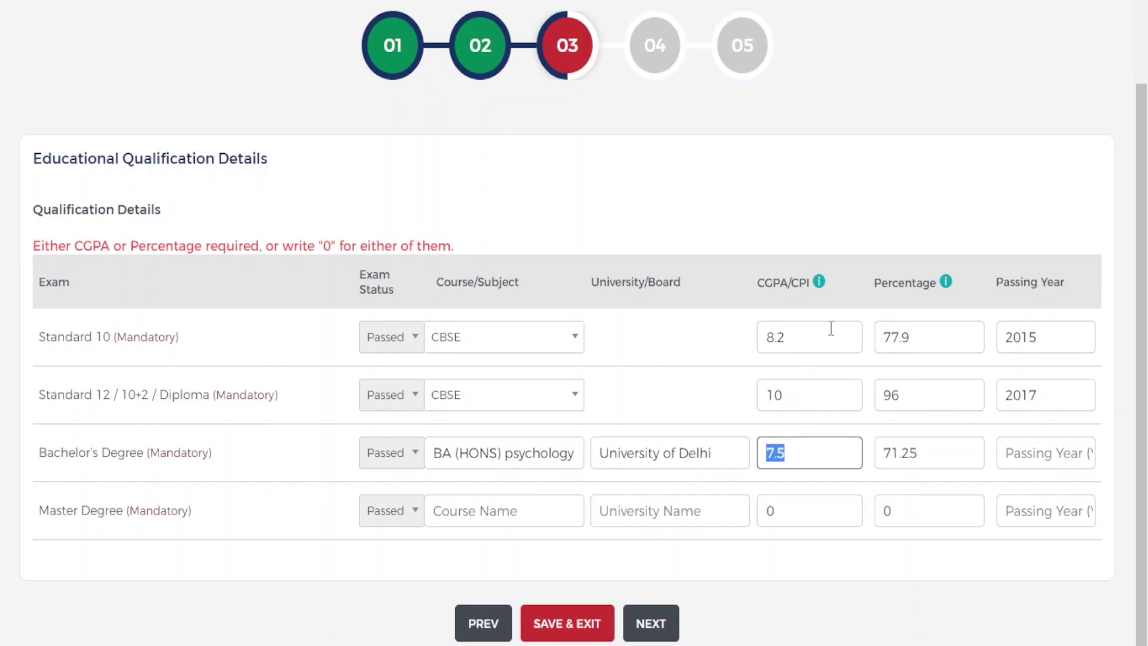
left_click(1062, 457)
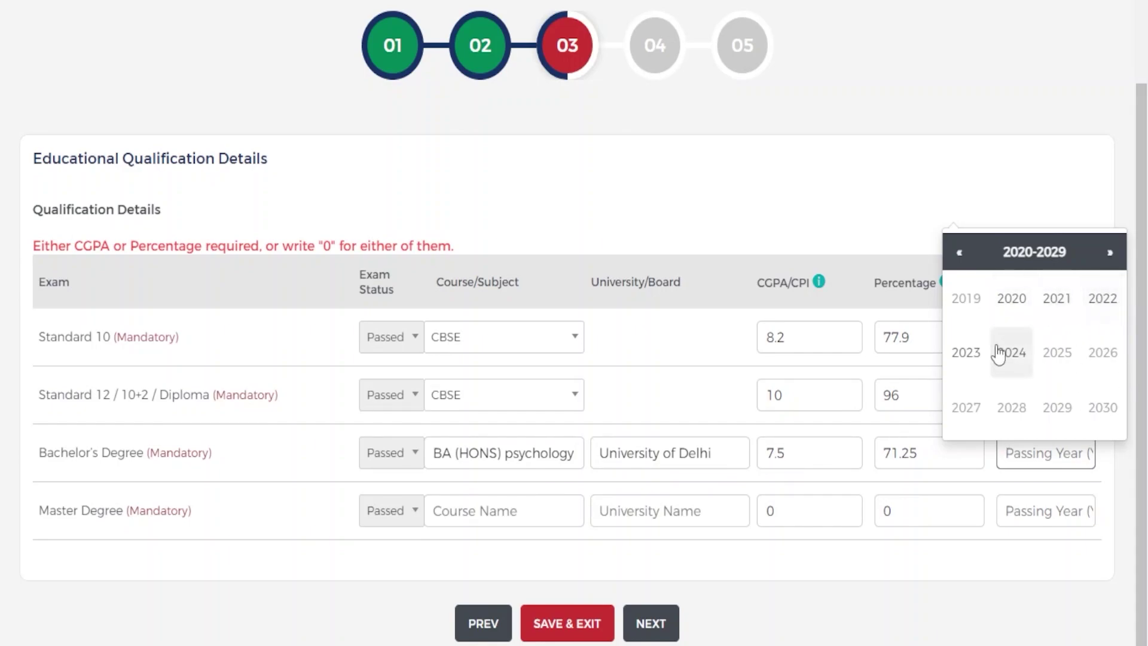
left_click(1023, 306)
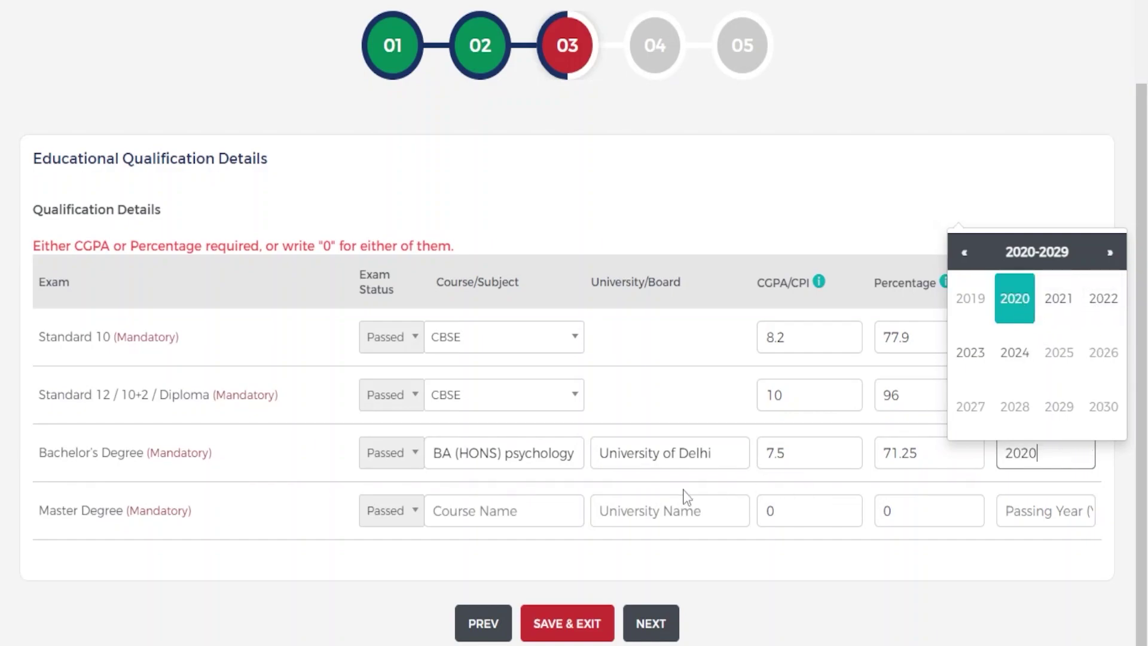
- Enter 'MA Psychology' as the Master's course, its university, and CGPA 8.0
left_click(445, 510)
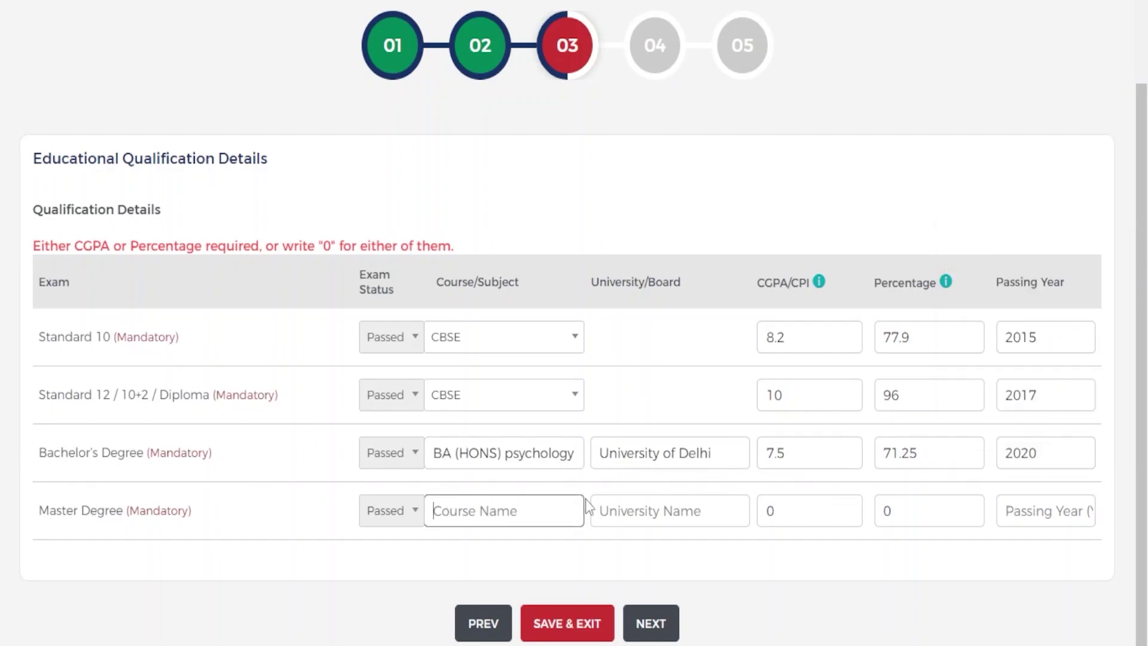
type("MA Psychology")
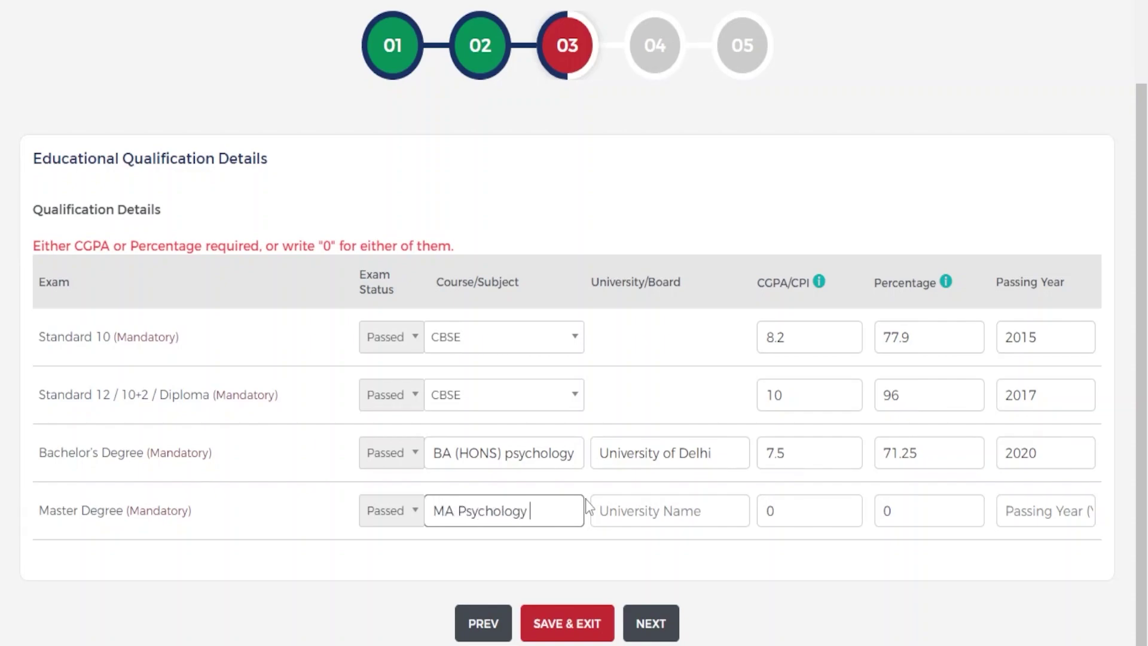
left_click(616, 515)
type("University of Delhi")
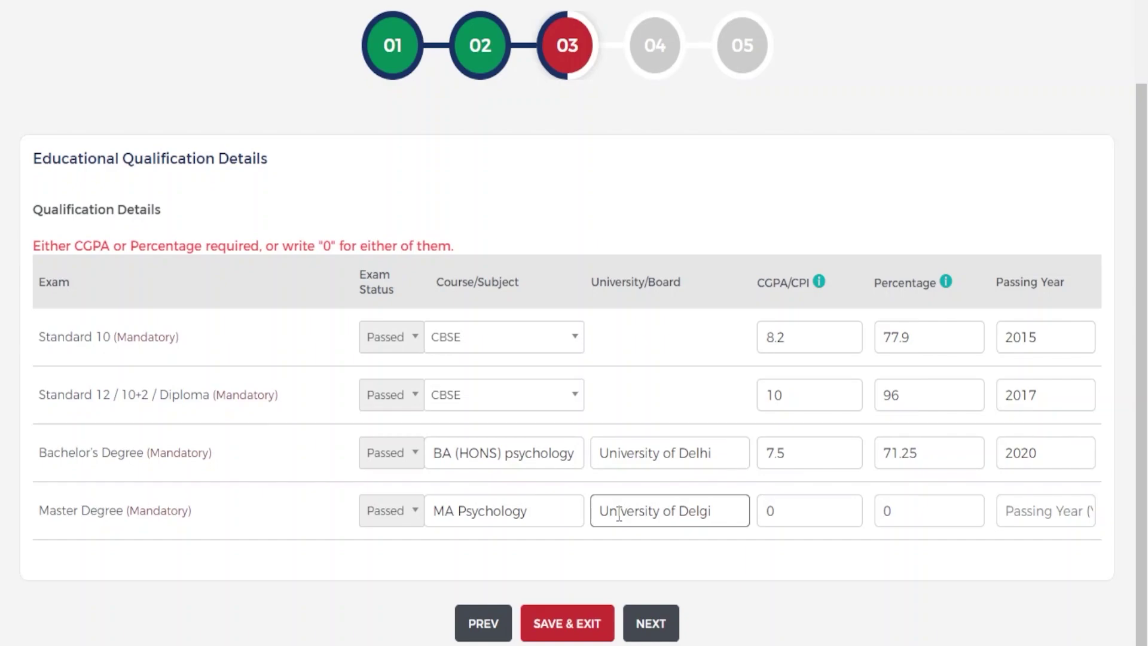
left_click(786, 507)
key("BackSpace")
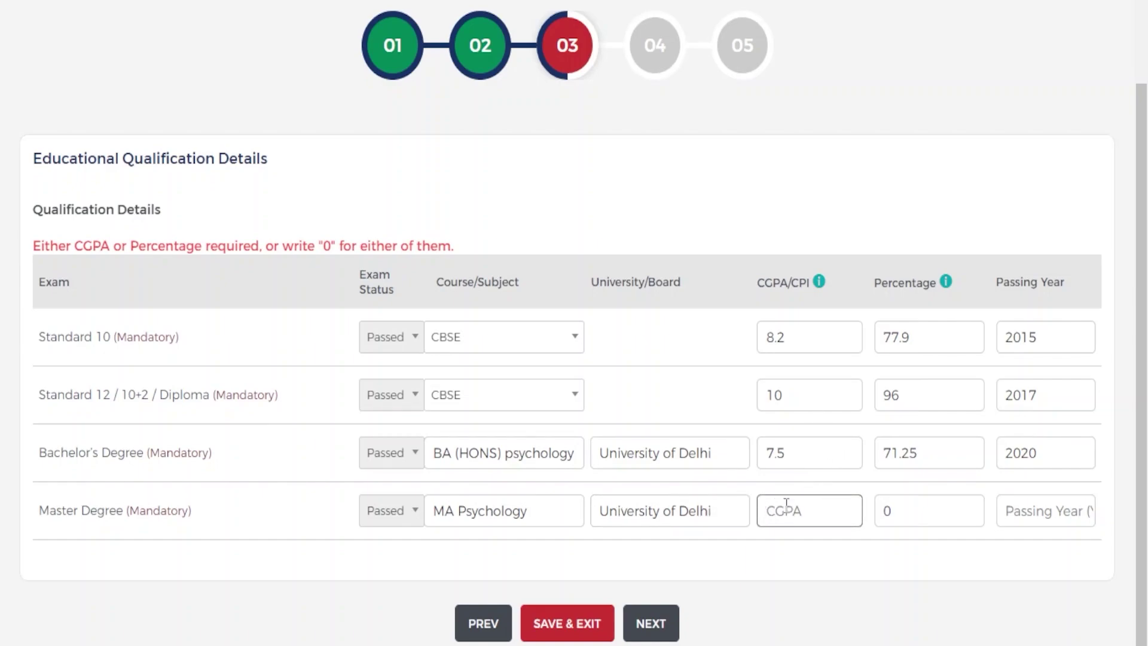
type("8")
- Set the Master's percentage to 76 and passing year to 2022, then save and proceed
left_click(898, 505)
key("BackSpace")
type("76")
left_click(1053, 510)
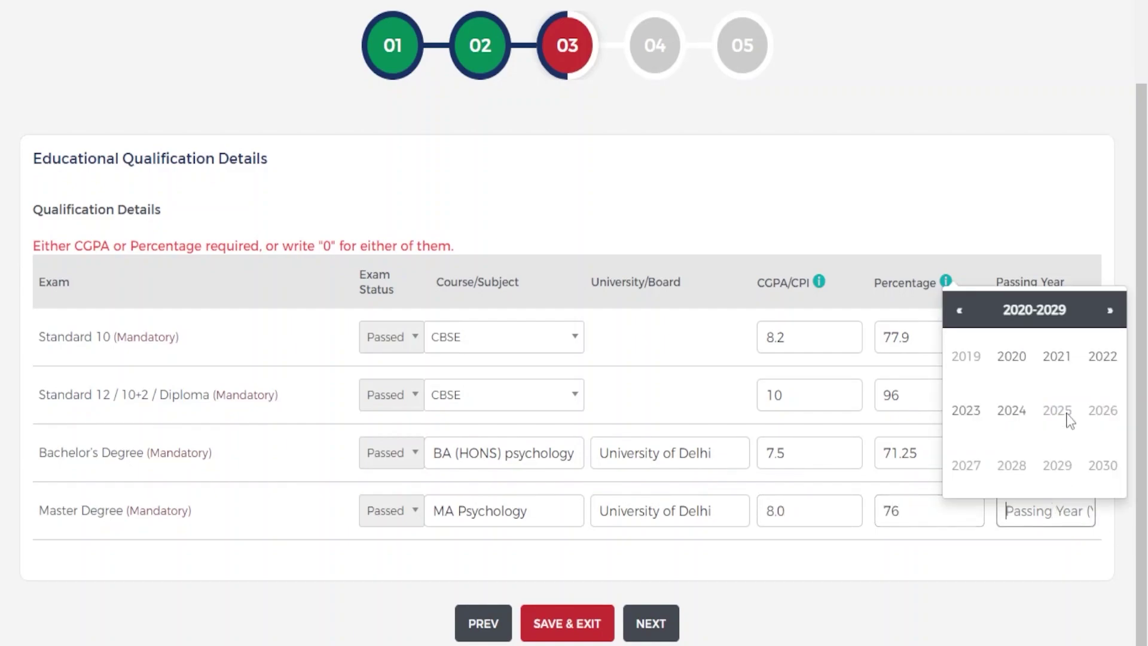
left_click(1103, 355)
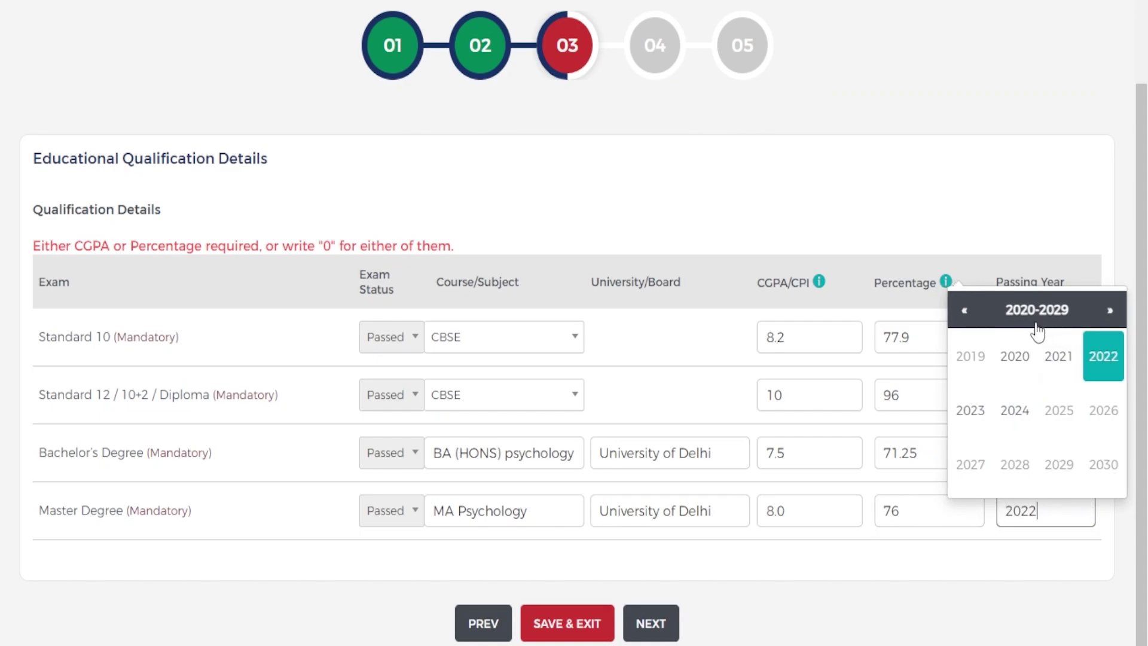
left_click(902, 594)
left_click(639, 624)
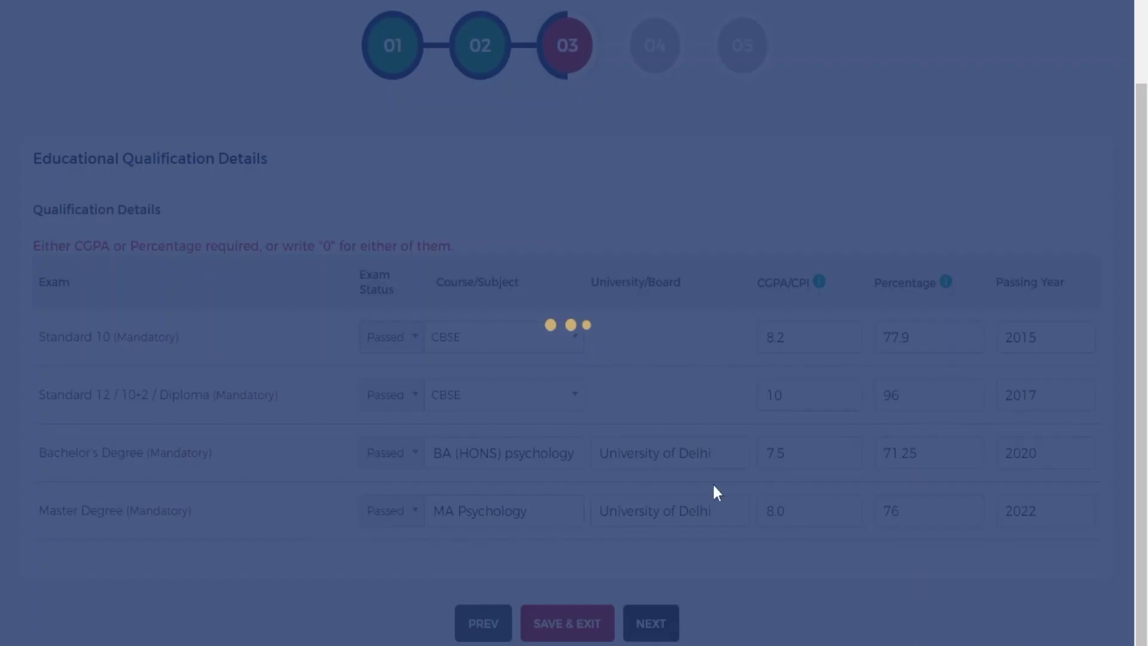
- Review the accepted image formats in the upload instructions
scroll(580, 302, "down", 3)
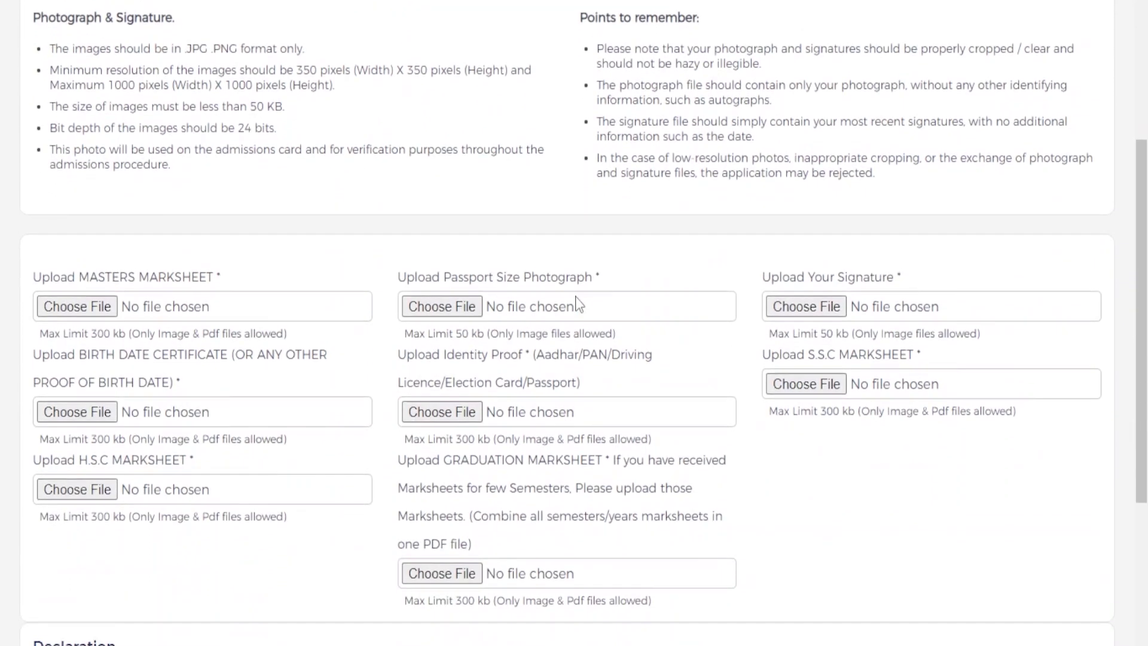
scroll(321, 197, "up", 2)
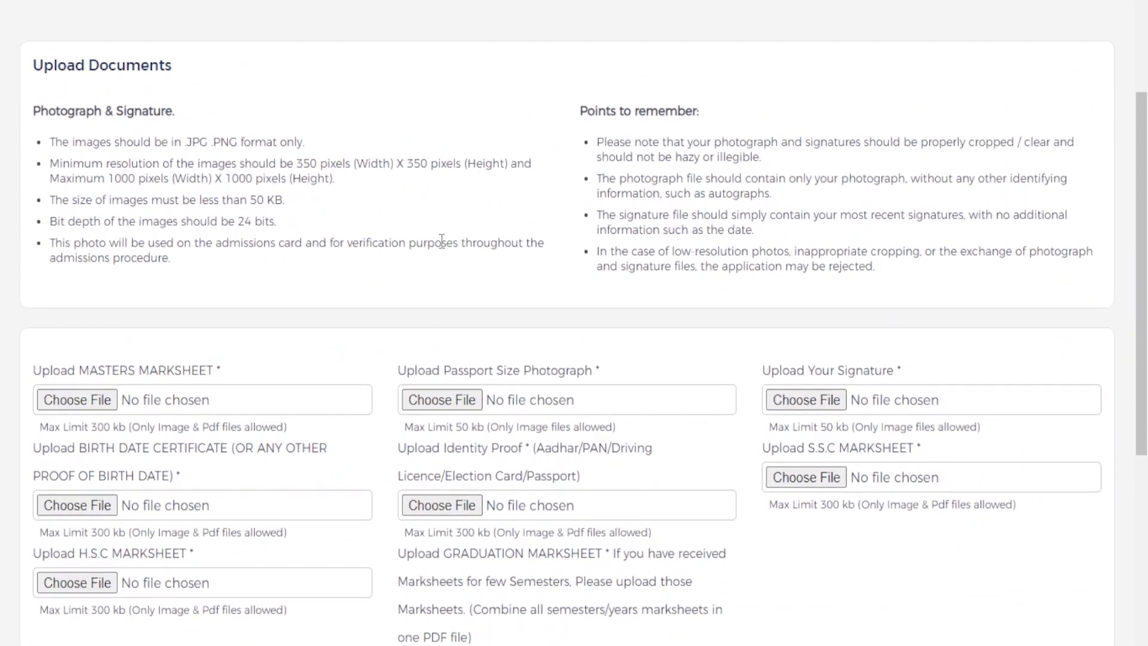
left_click_drag(189, 141, 244, 146)
left_click(352, 323)
scroll(156, 329, "down", 2)
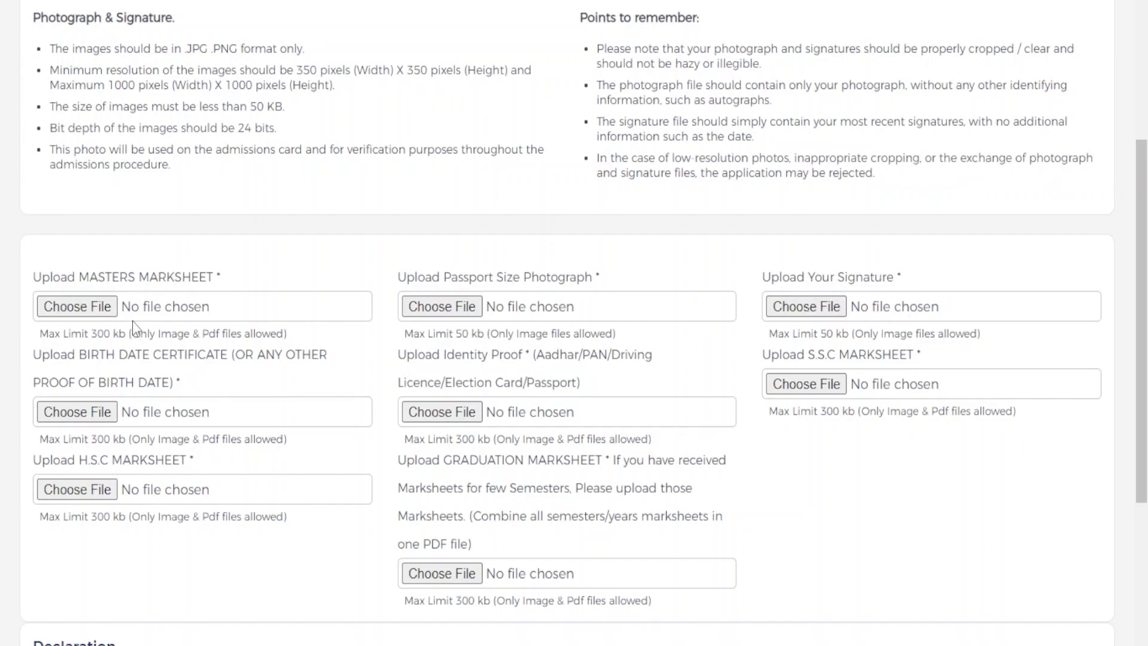
- Upload marksheet-1-1 for both the Masters and H.S.C marksheet fields
left_click(105, 307)
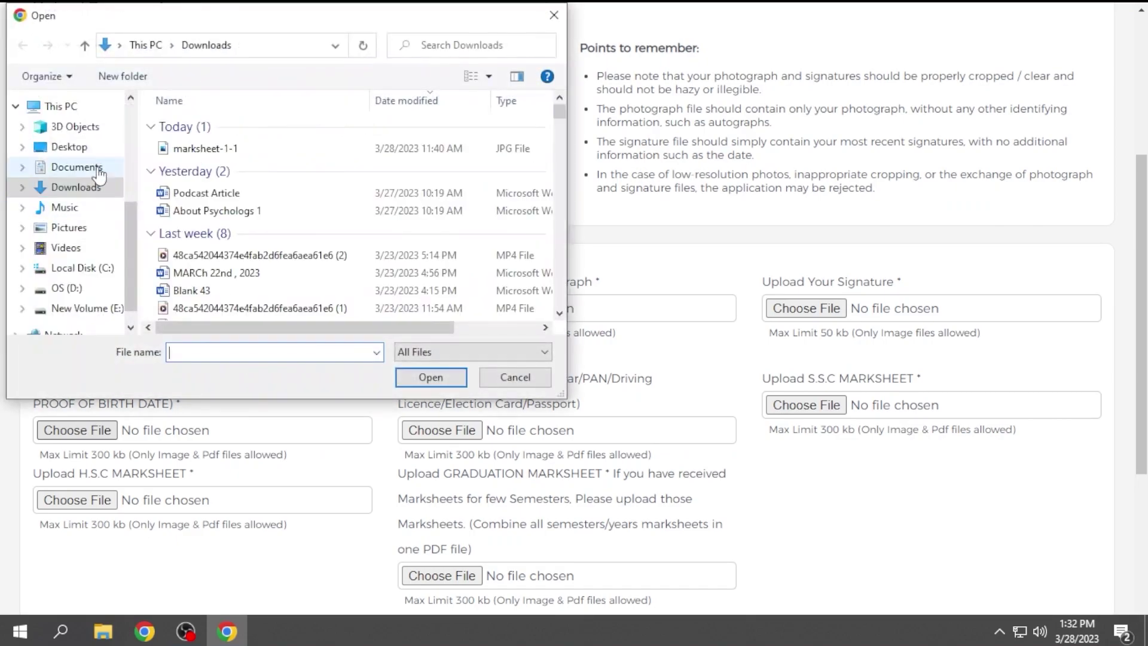
left_click(200, 148)
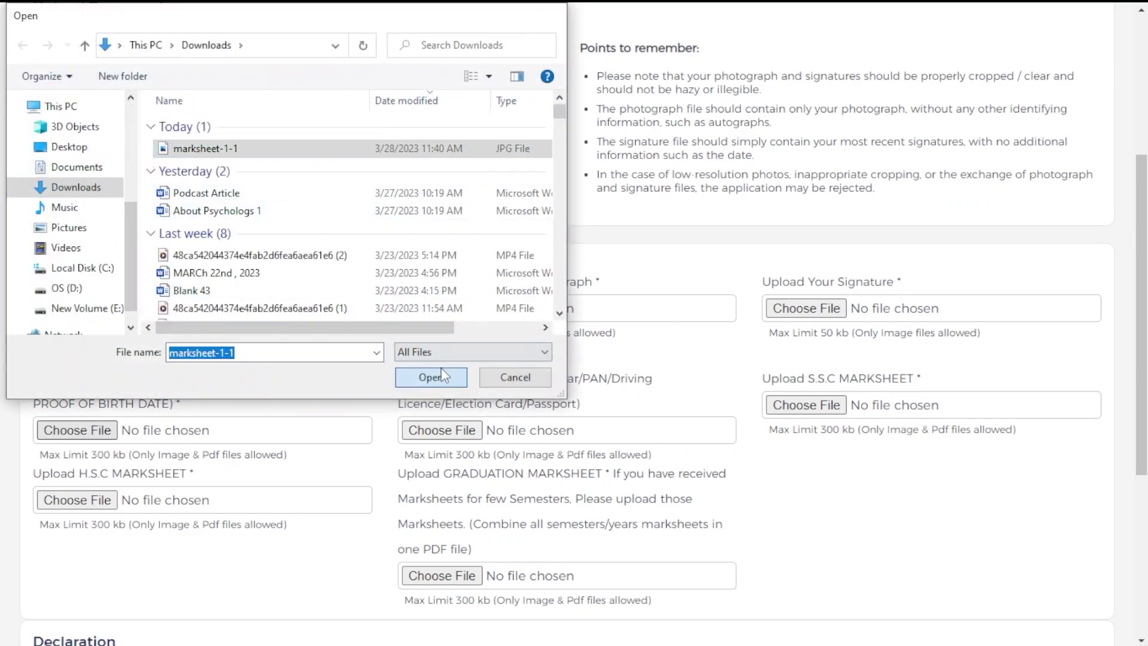
left_click(435, 376)
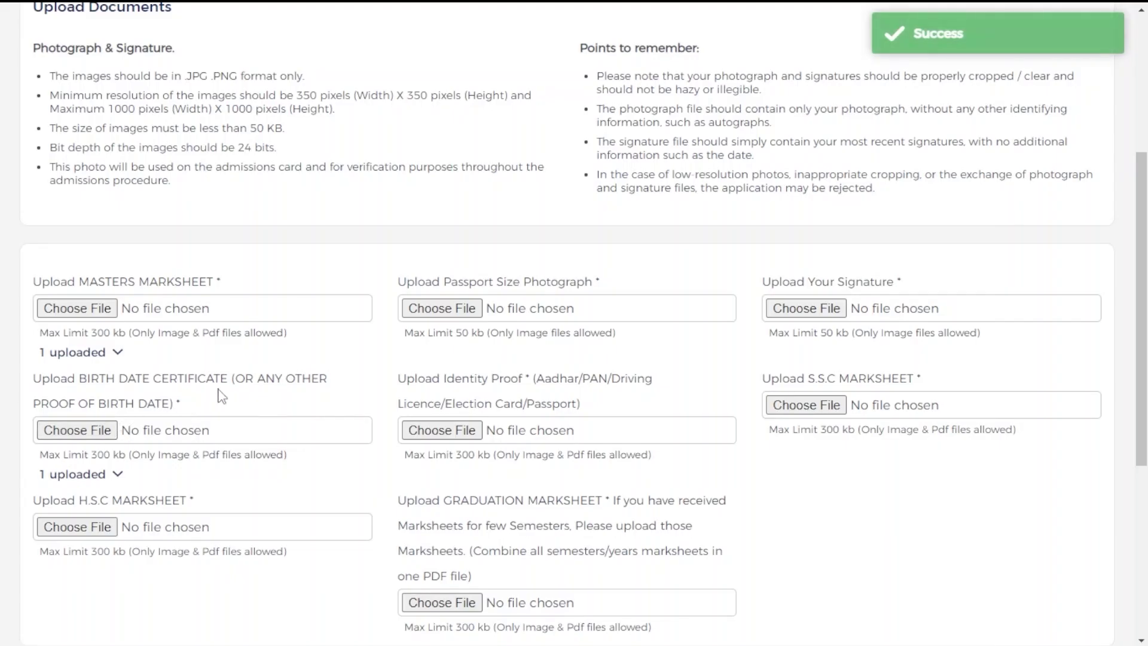
scroll(120, 526, "down", 1)
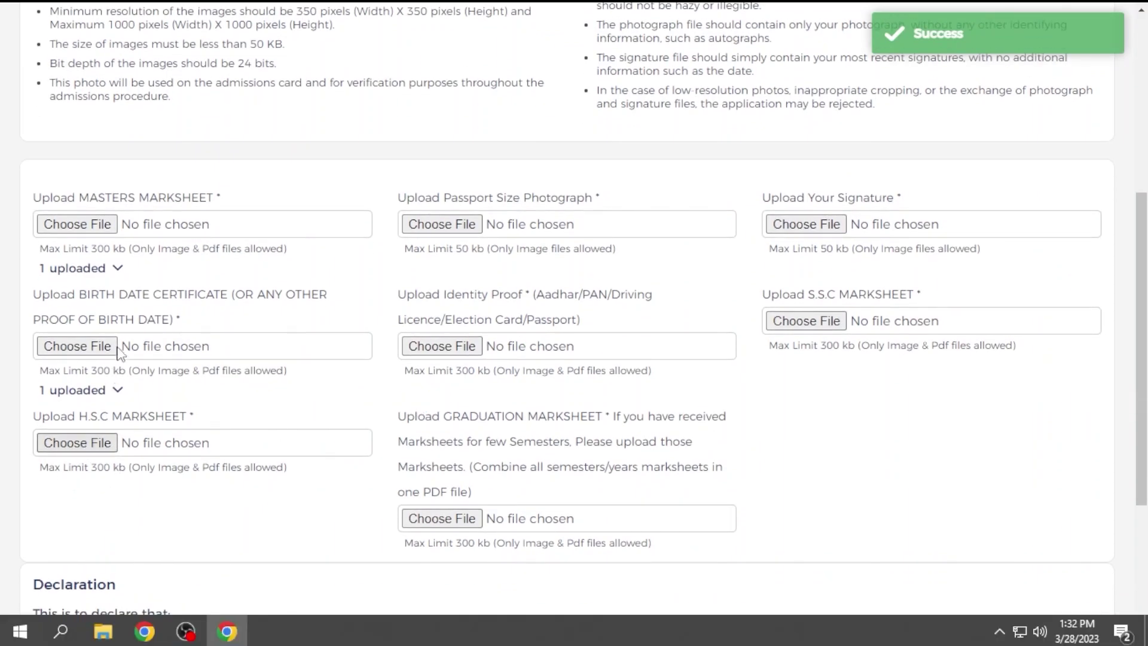
left_click(112, 354)
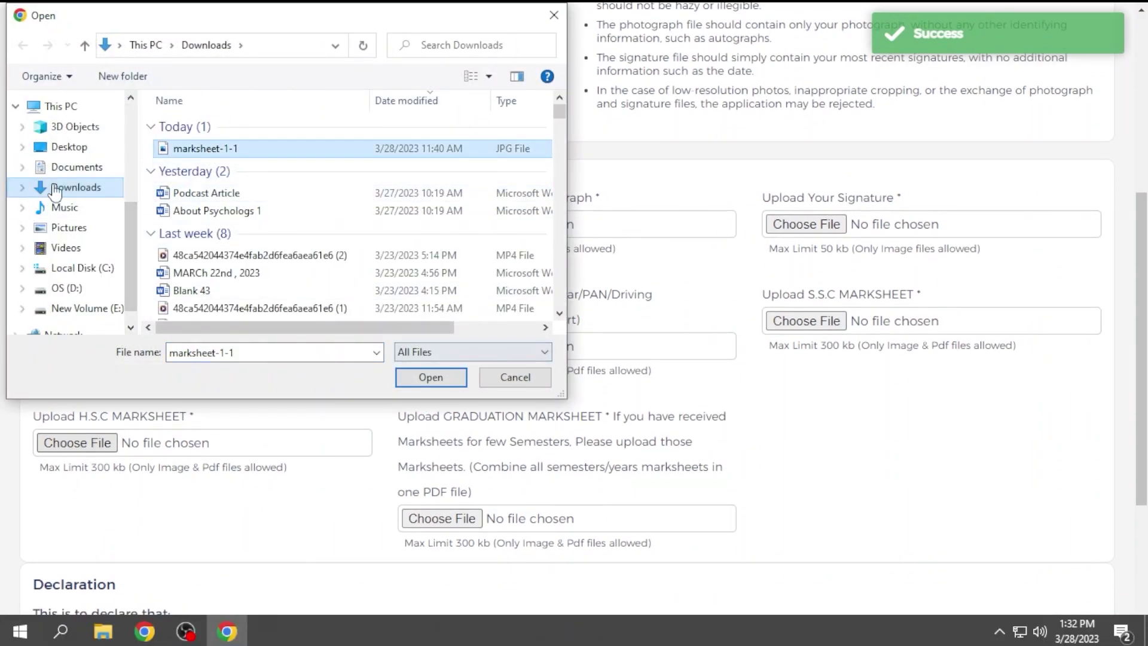
left_click(431, 376)
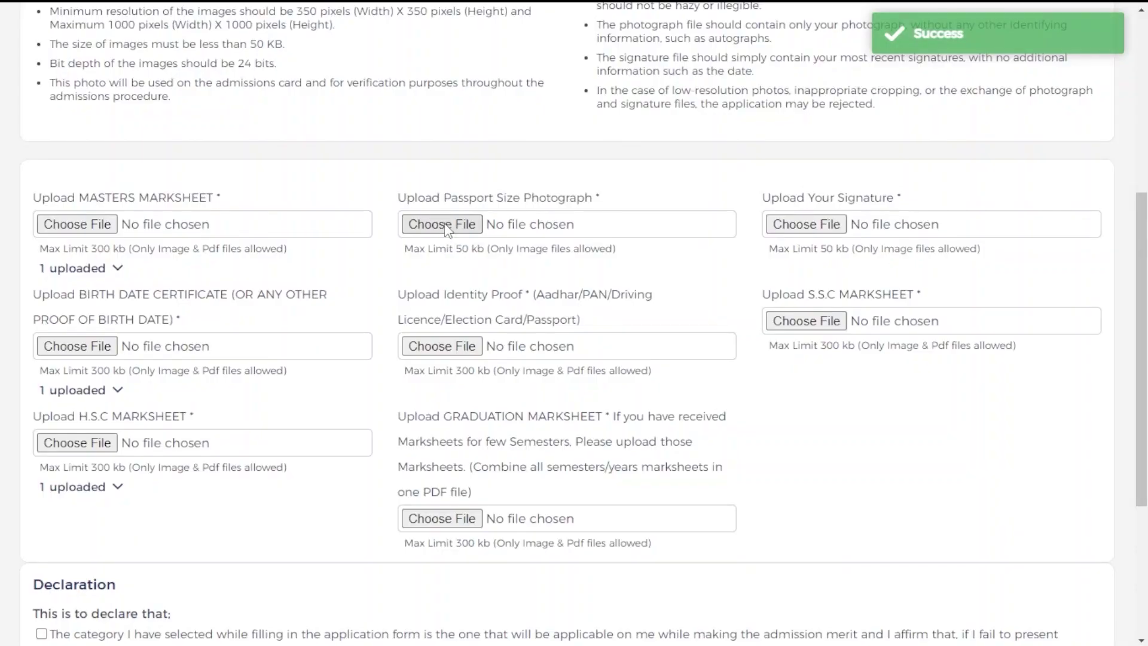
- Upload user-13 from the Desktop as the passport size photograph
left_click(452, 224)
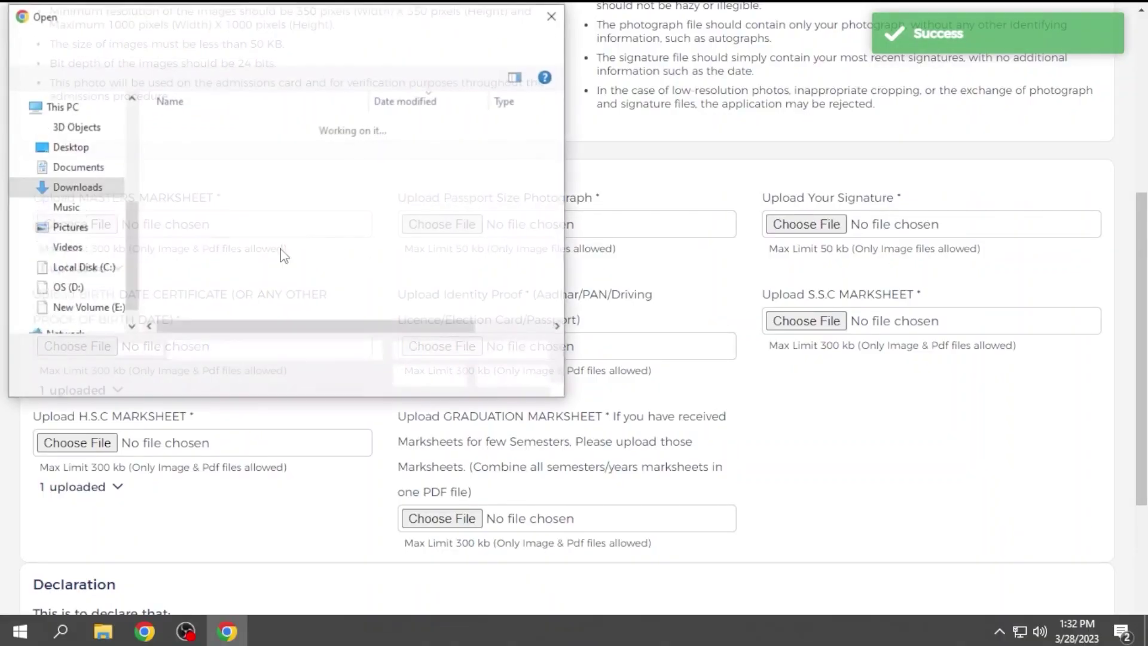
left_click(78, 150)
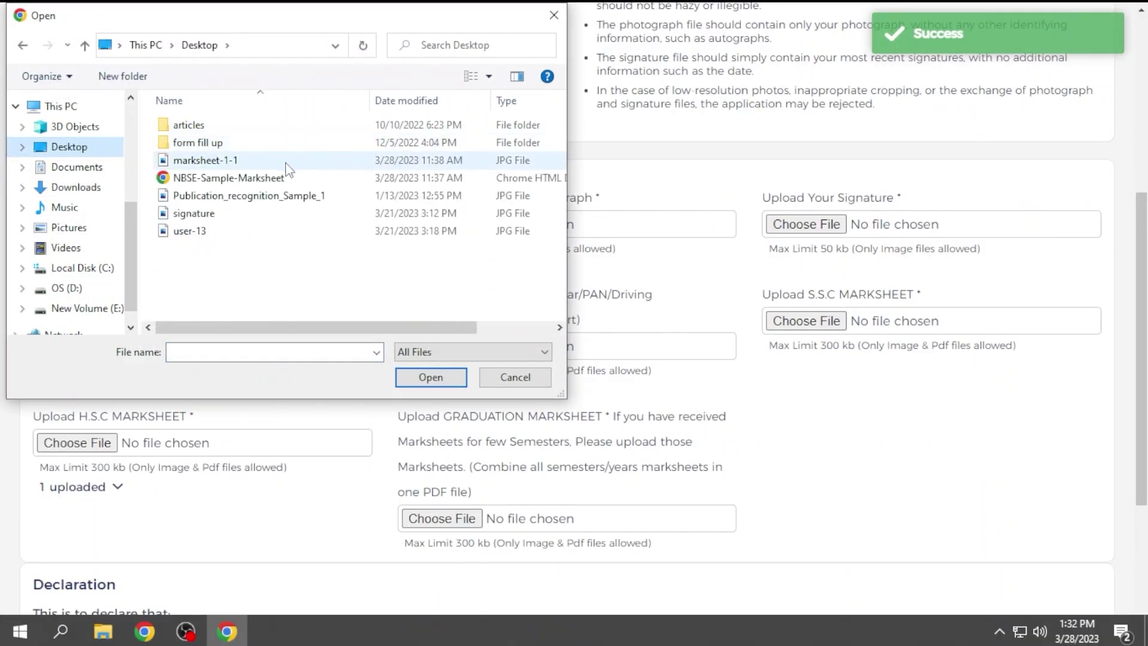
left_click(254, 232)
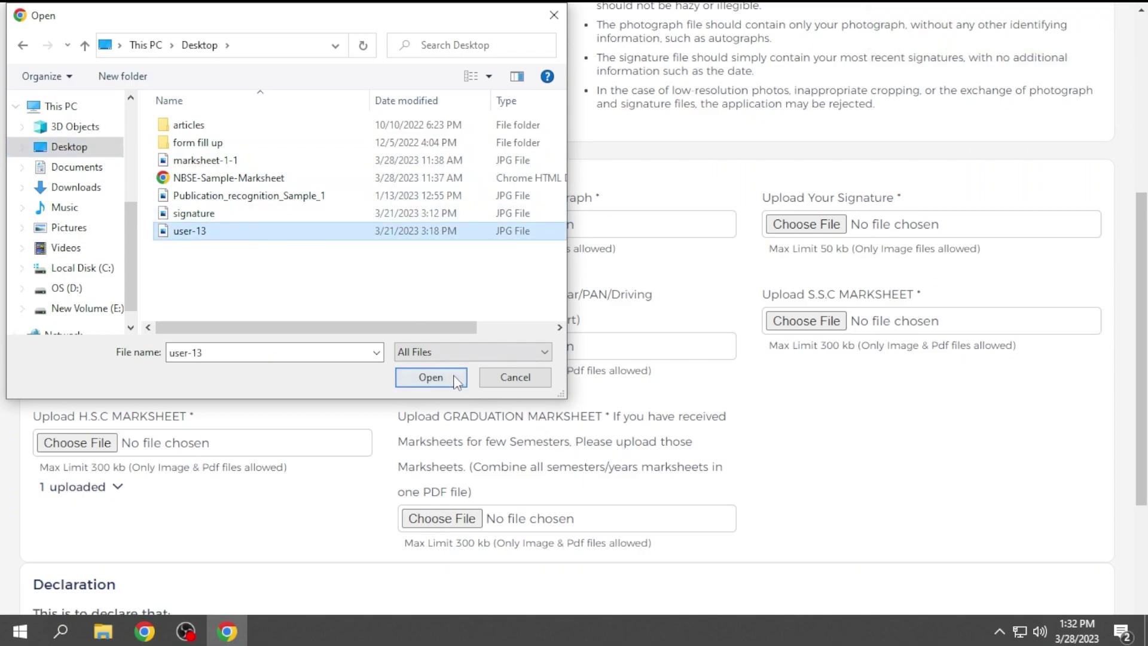
left_click(431, 377)
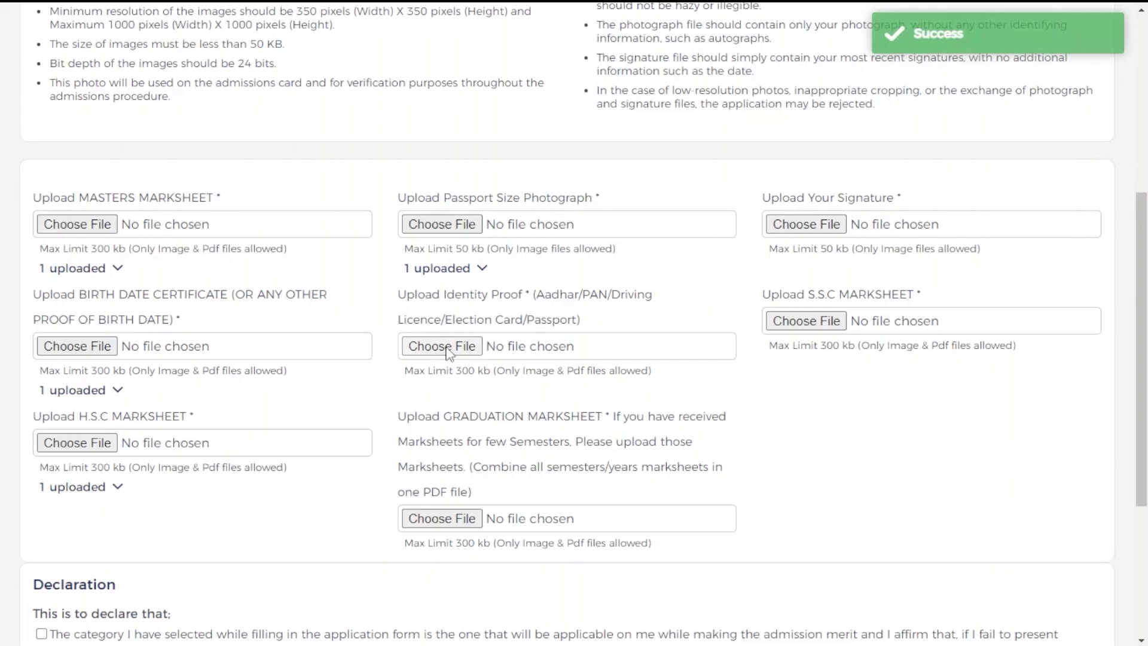
- Upload marksheet-1-1 from Downloads as the identity proof
left_click(448, 353)
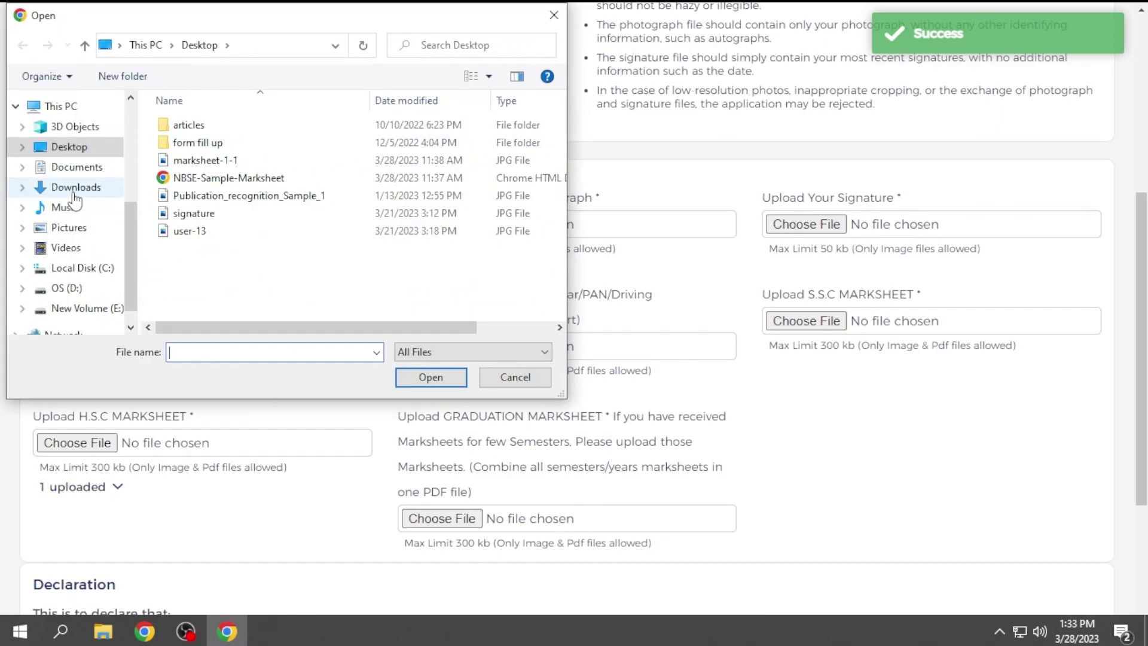
left_click(74, 188)
left_click(206, 146)
left_click(431, 378)
scroll(784, 501, "down", 2)
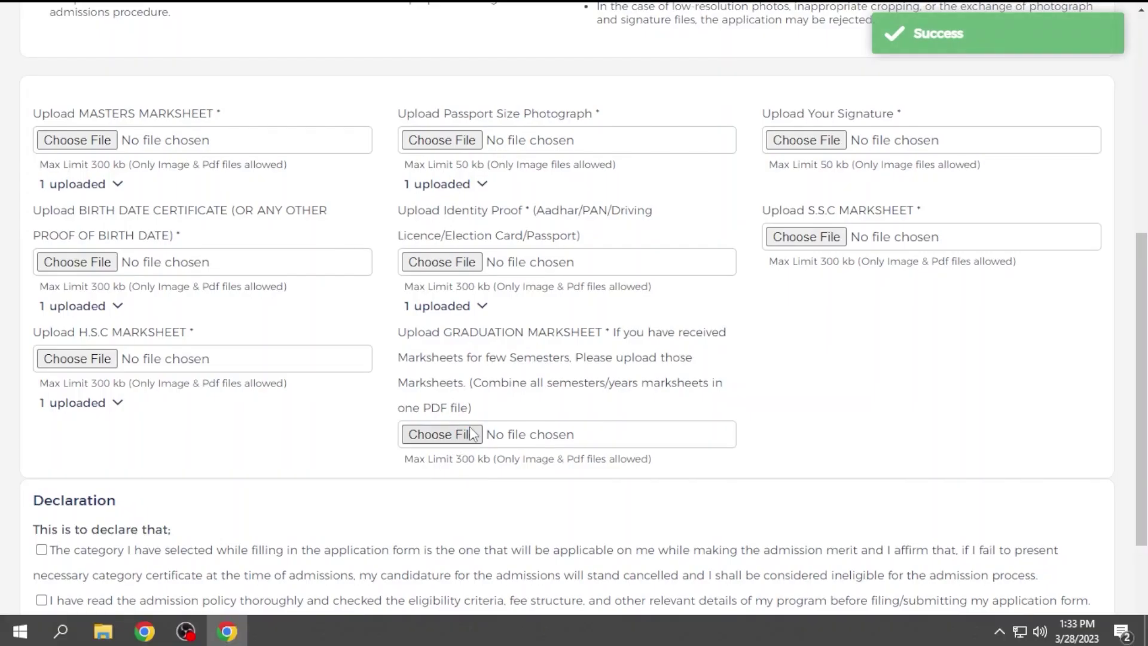
- Upload marksheet-1-1 as the graduation marksheet
left_click(470, 435)
left_click(472, 148)
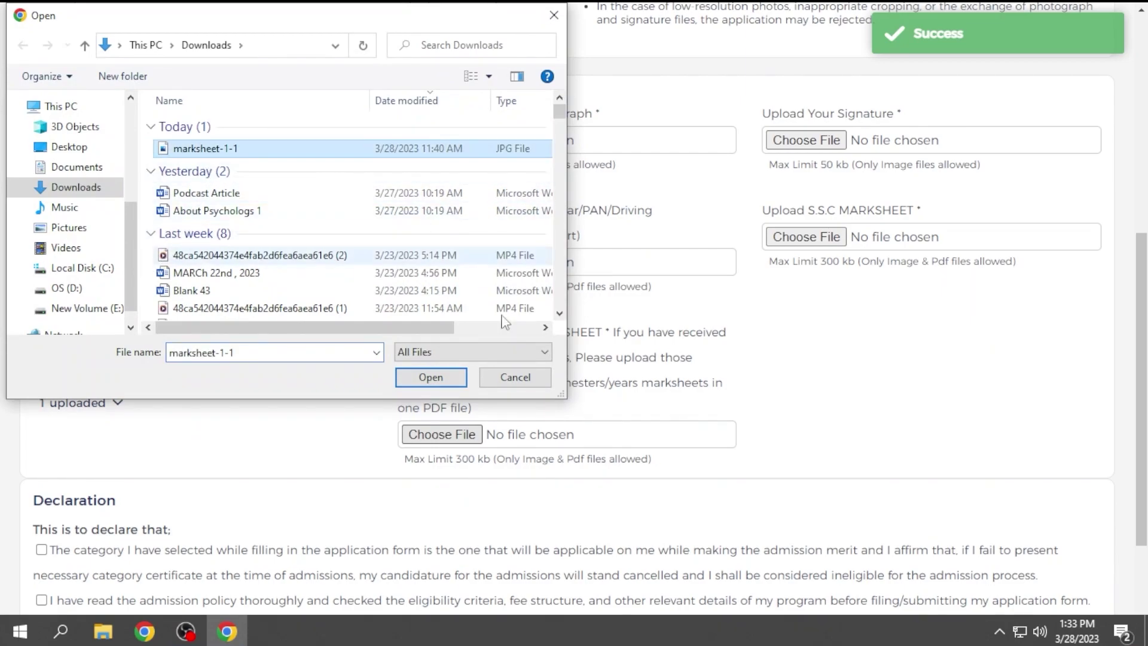
left_click(430, 377)
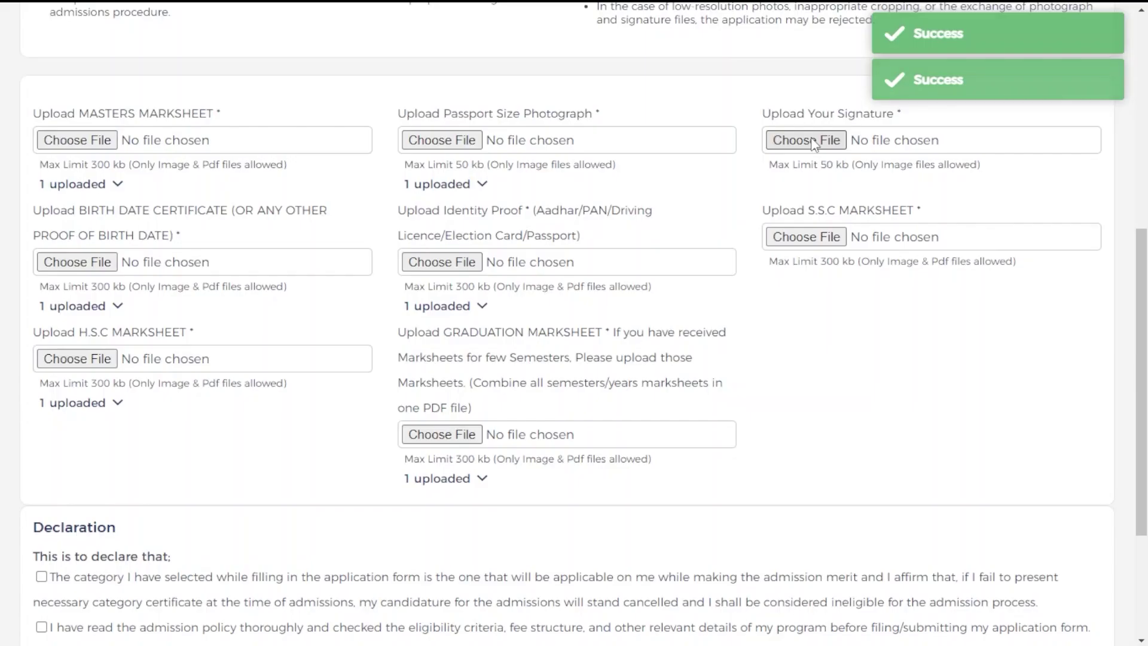
- Upload the signature image from the Desktop
left_click(814, 141)
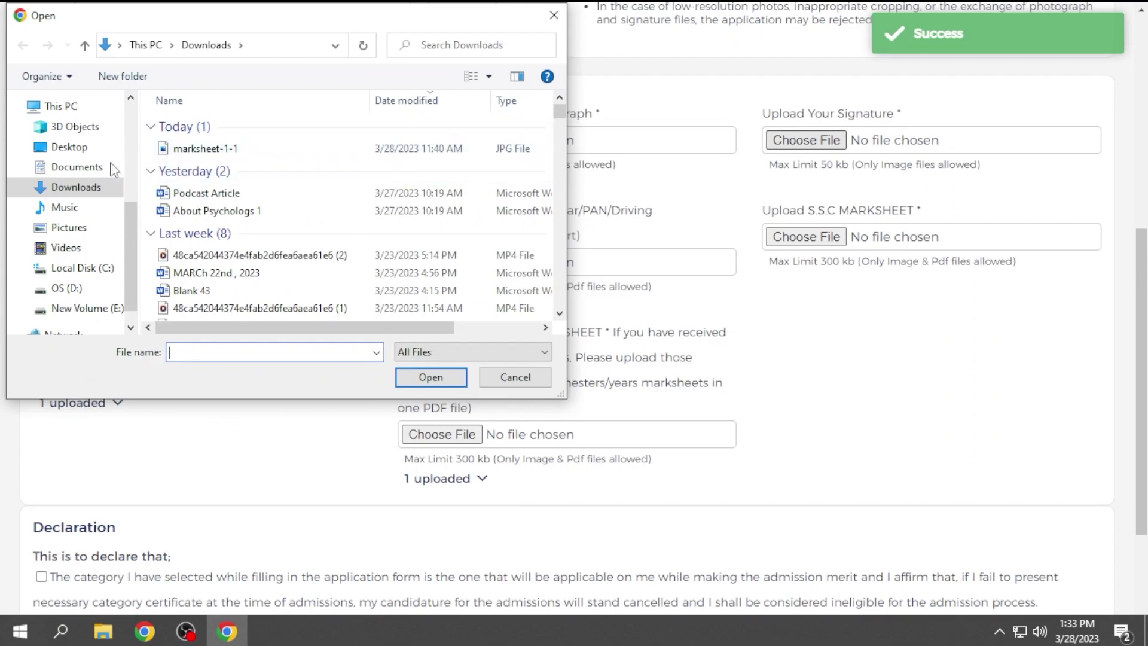
left_click(119, 167)
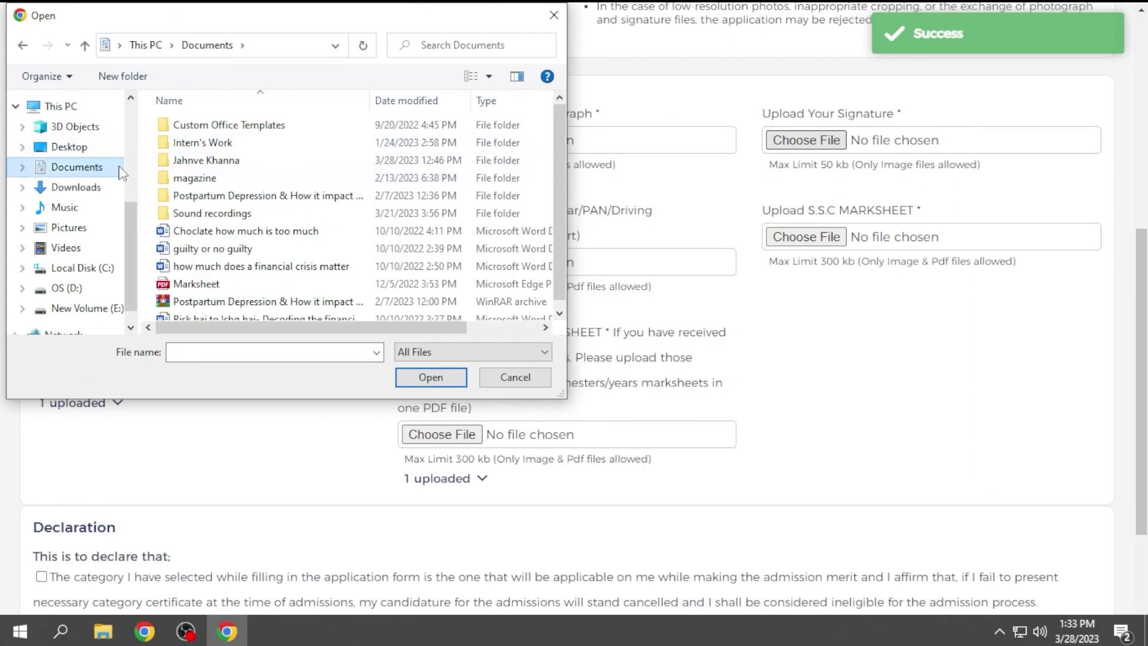
left_click(76, 187)
left_click(68, 147)
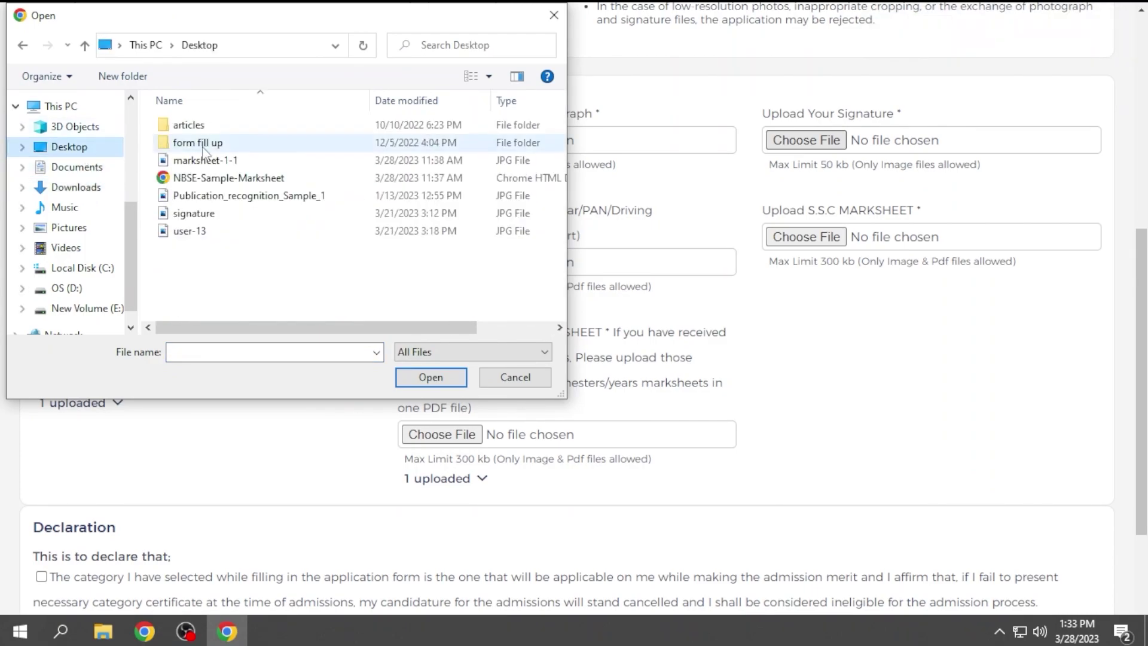
left_click(197, 214)
left_click(431, 377)
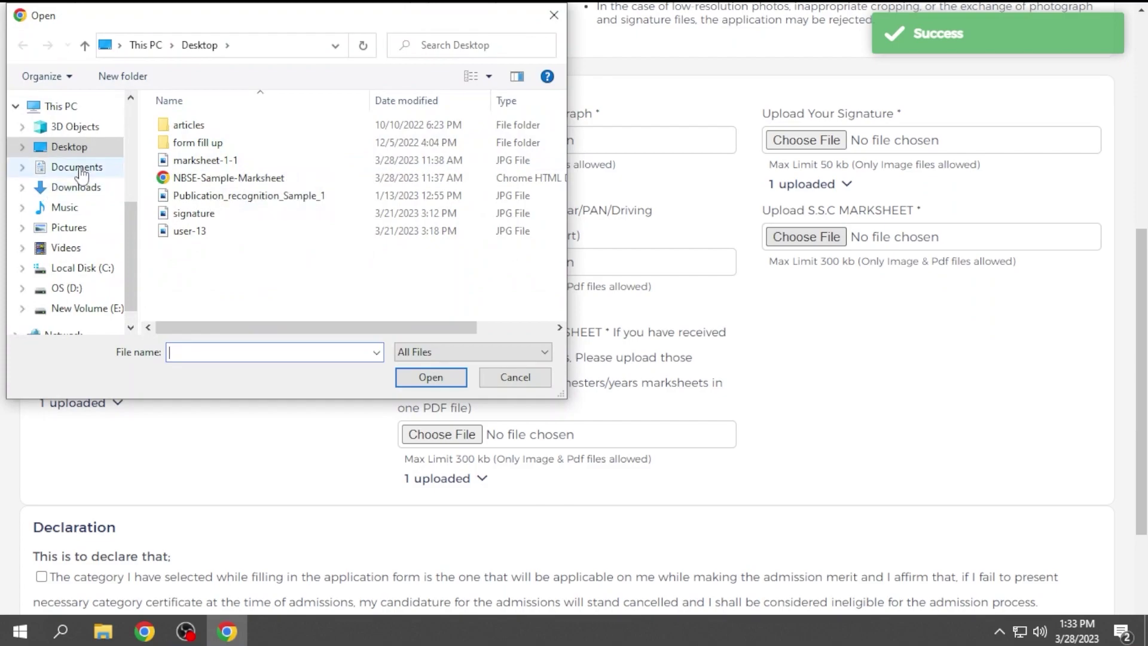
- Upload marksheet-1-1 from Downloads as the S.S.C marksheet
left_click(81, 187)
left_click(237, 149)
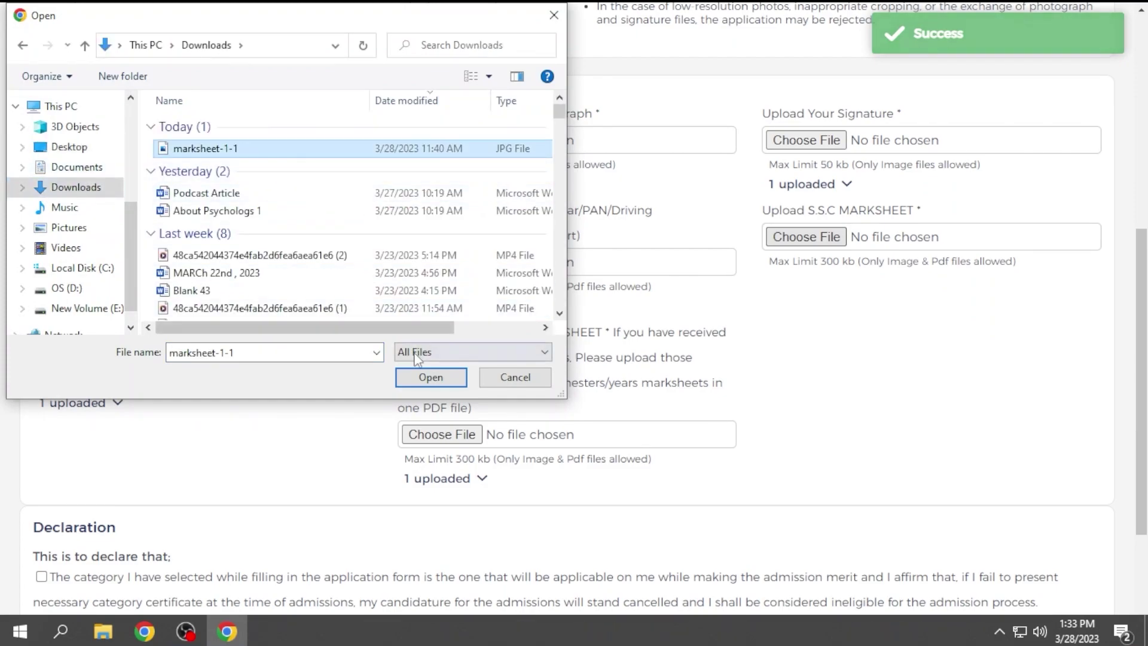
left_click(430, 377)
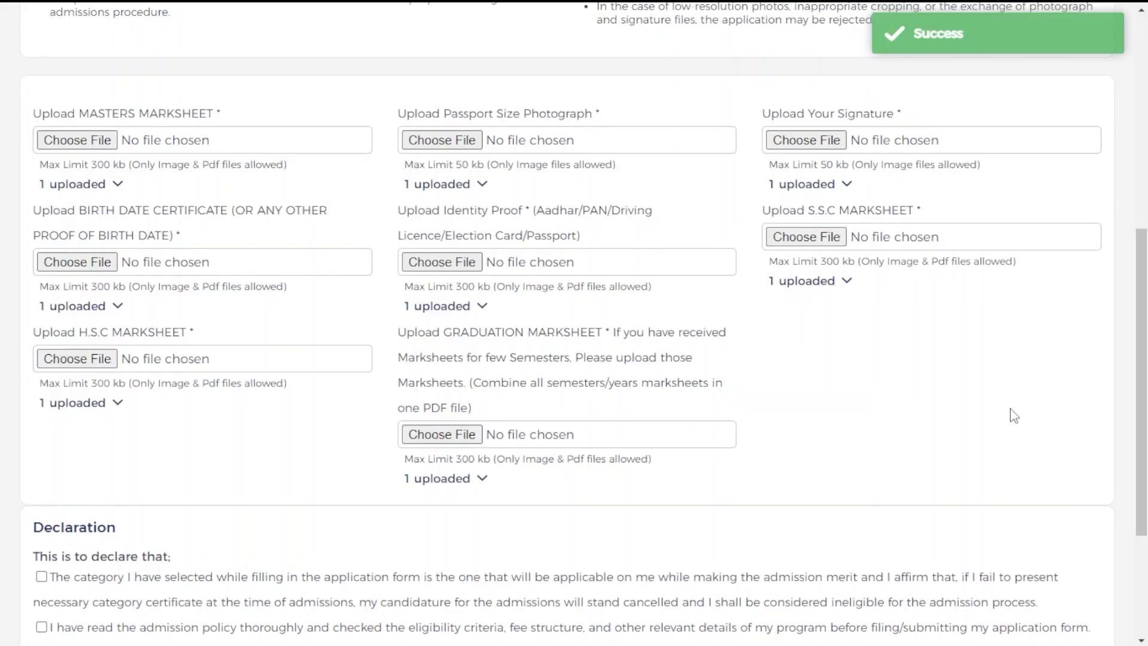
scroll(1014, 416, "down", 3)
scroll(661, 385, "up", 8)
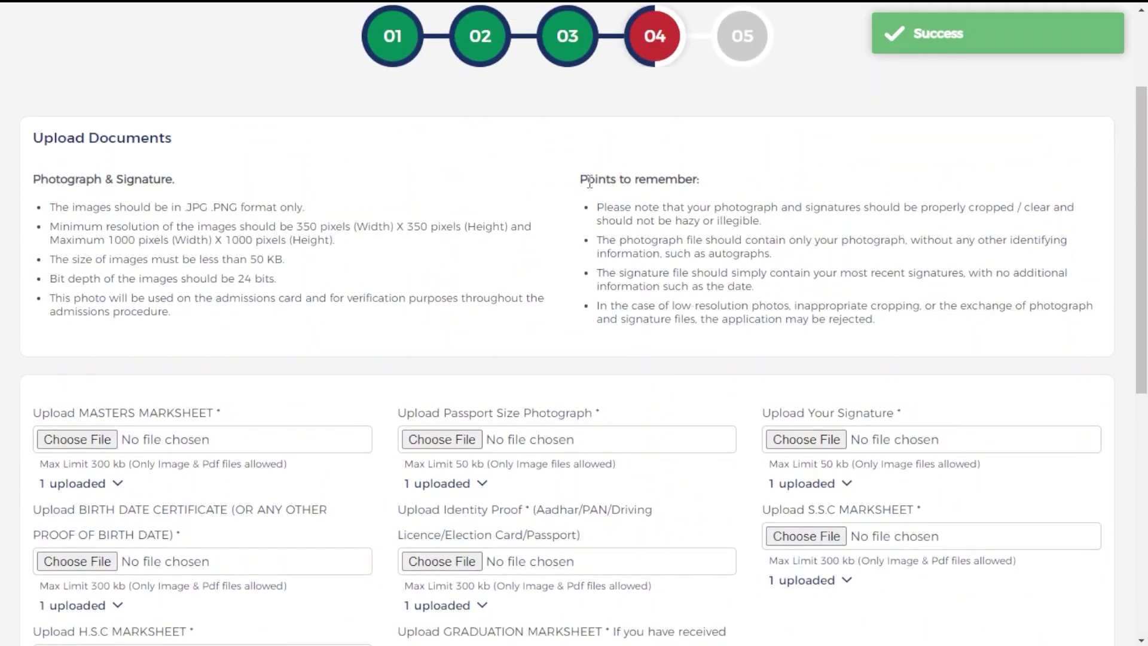
- Tick the admission policy, true-information, disciplinary undertaking and I Agree declarations, then continue
left_click_drag(579, 182, 700, 183)
left_click(700, 183)
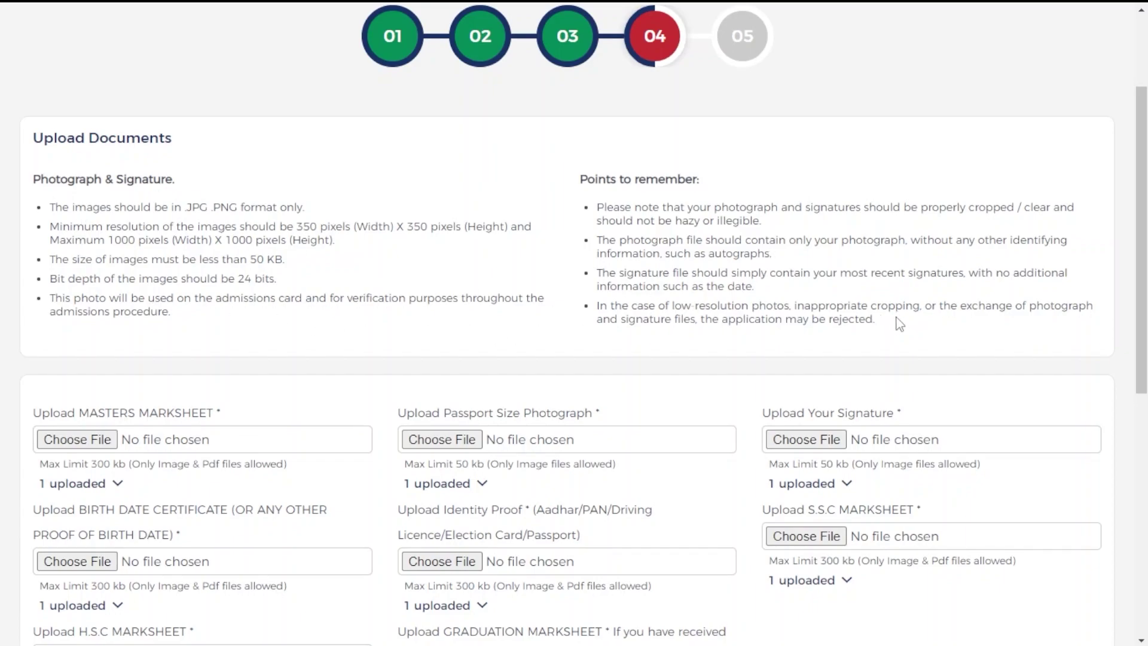
scroll(917, 315, "down", 3)
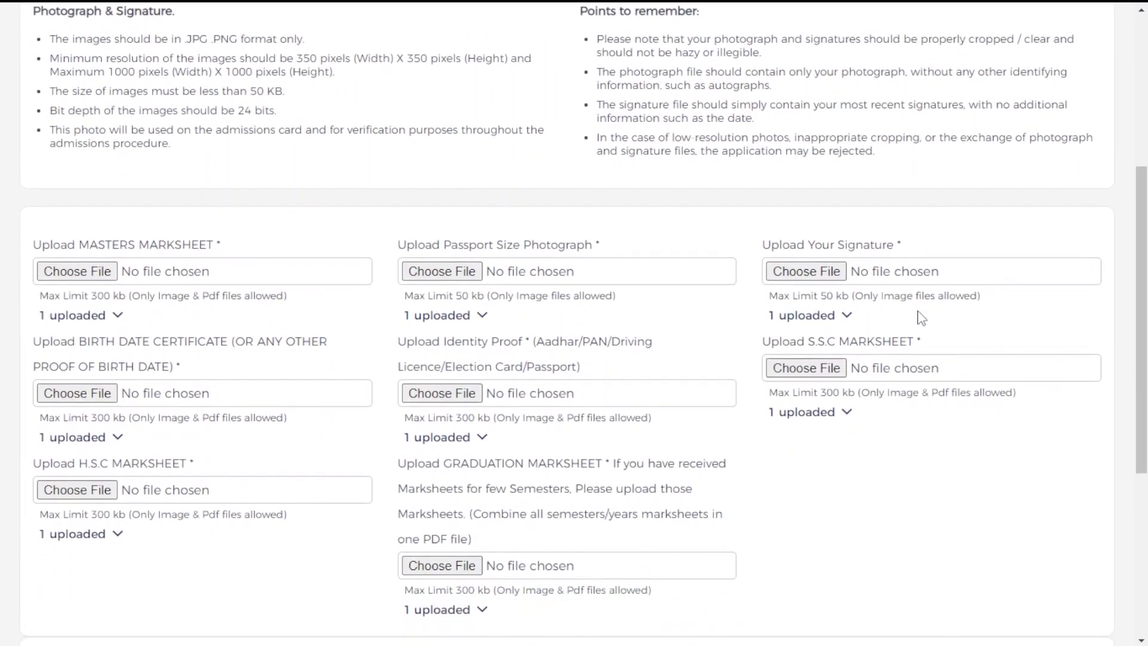
scroll(920, 317, "down", 2)
scroll(771, 267, "down", 5)
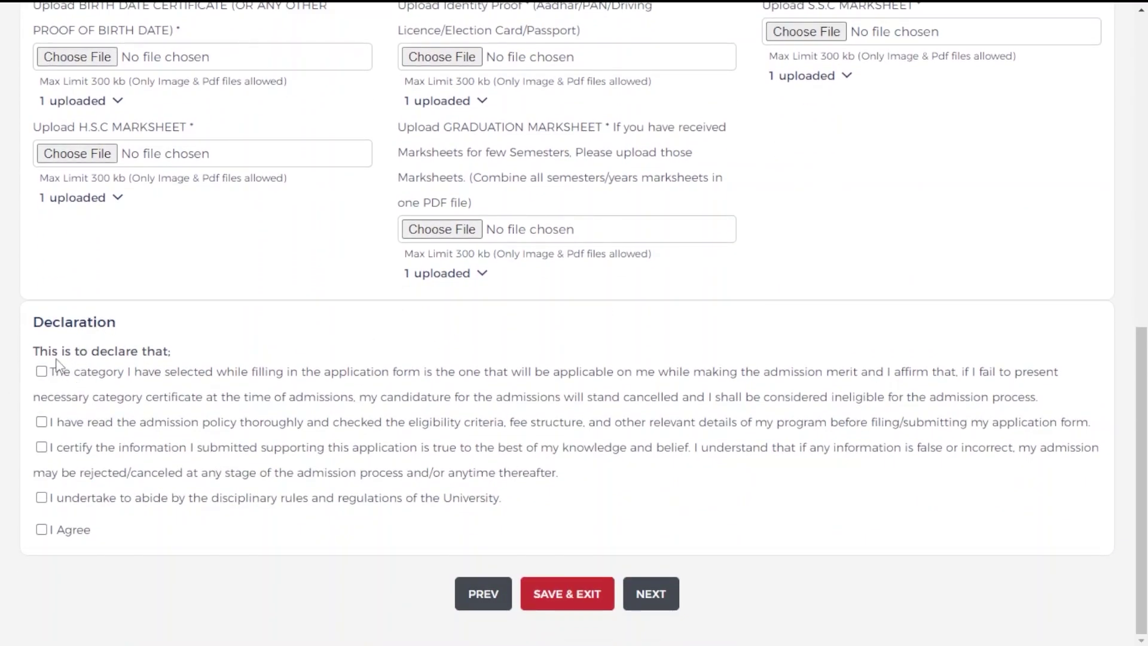
left_click(41, 422)
left_click(41, 448)
left_click(41, 498)
left_click(41, 529)
left_click(641, 592)
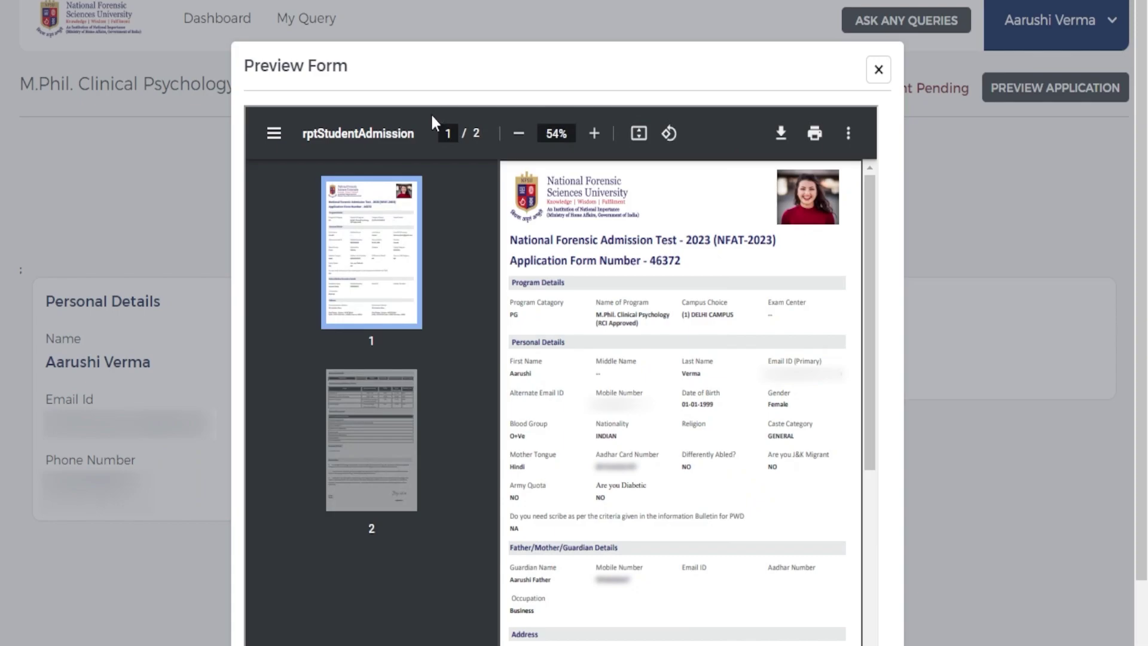
- Review the application form preview, close it, and proceed to pay the ₹2000 fee
scroll(786, 323, "down", 8)
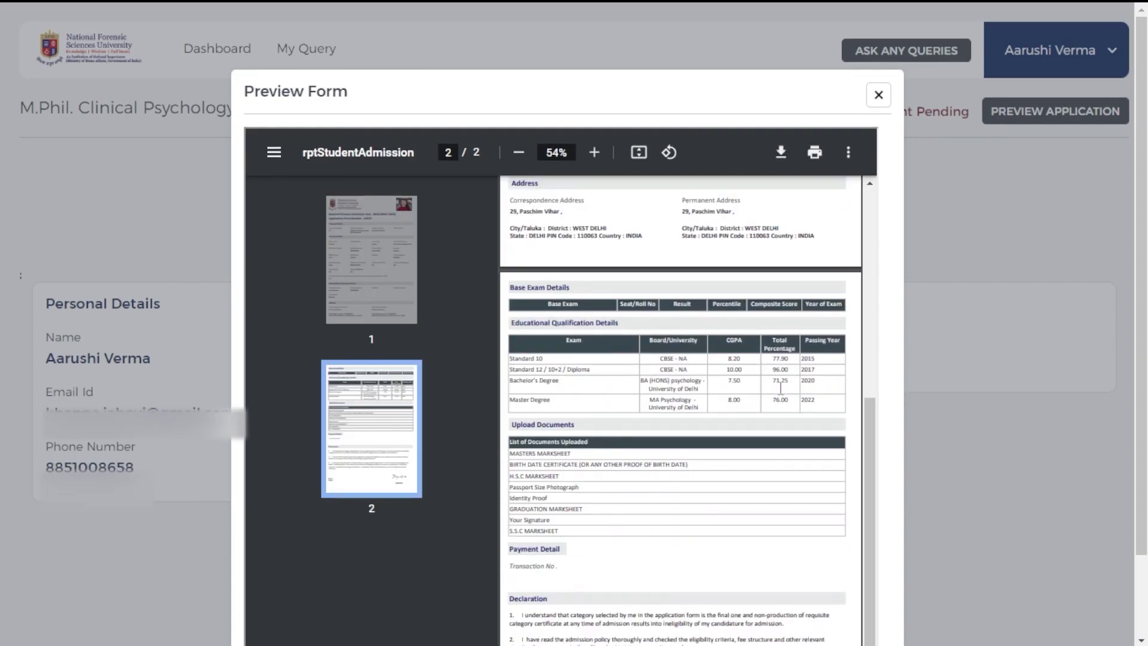
scroll(730, 395, "down", 1)
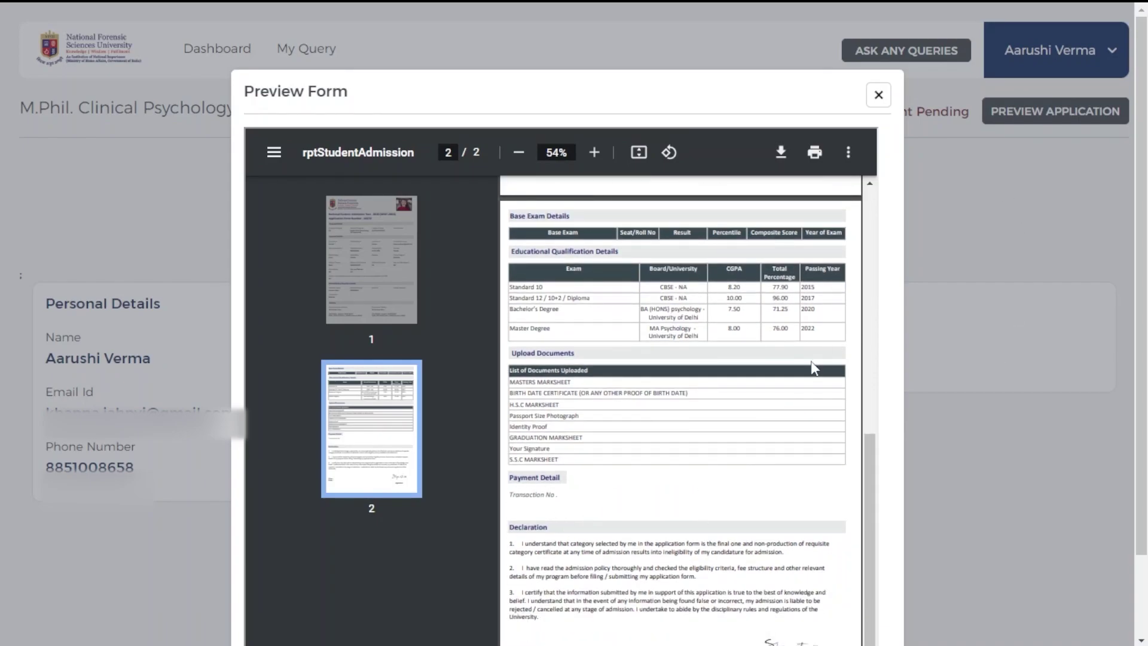
scroll(810, 360, "up", 1)
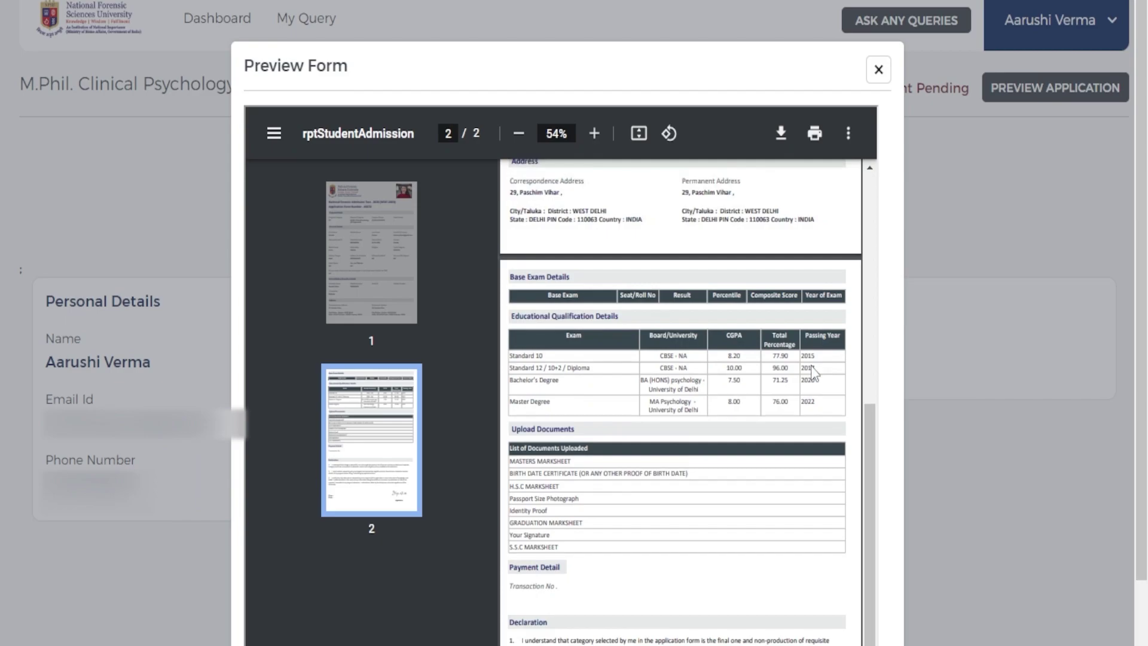
key("Escape")
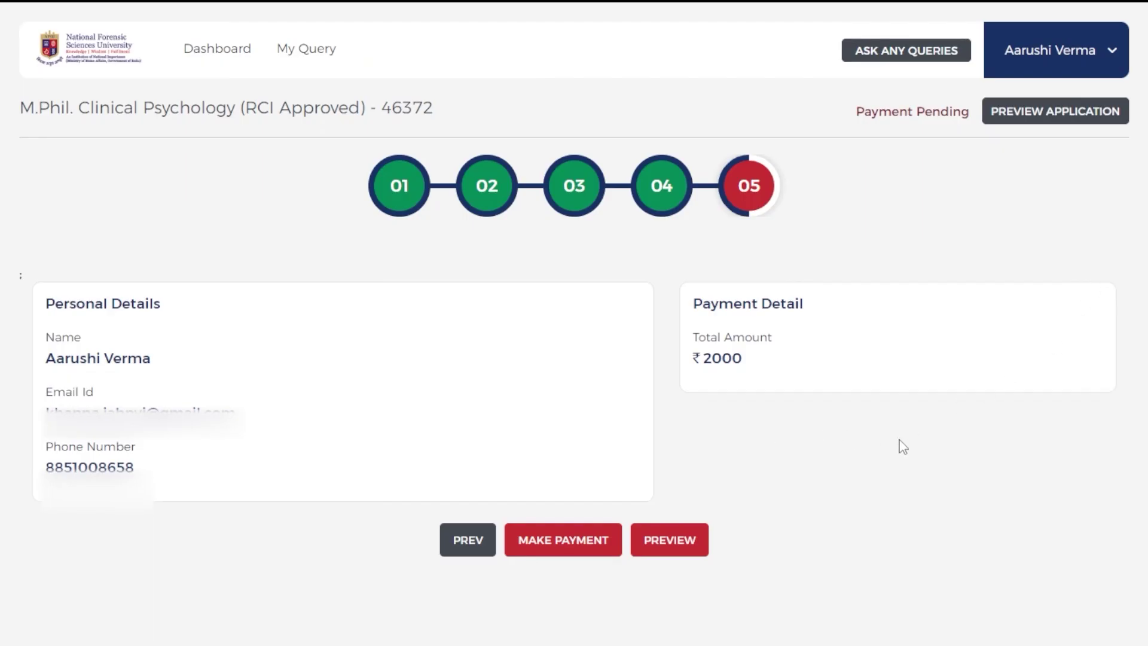
left_click(567, 551)
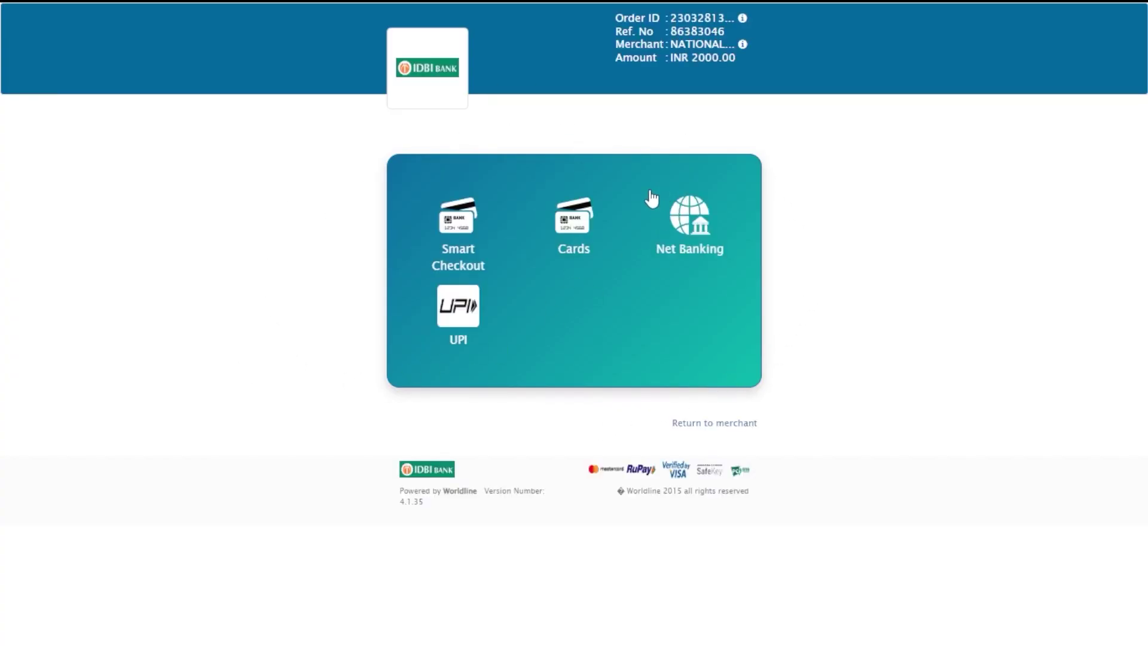
left_click_drag(688, 57, 767, 67)
left_click(745, 124)
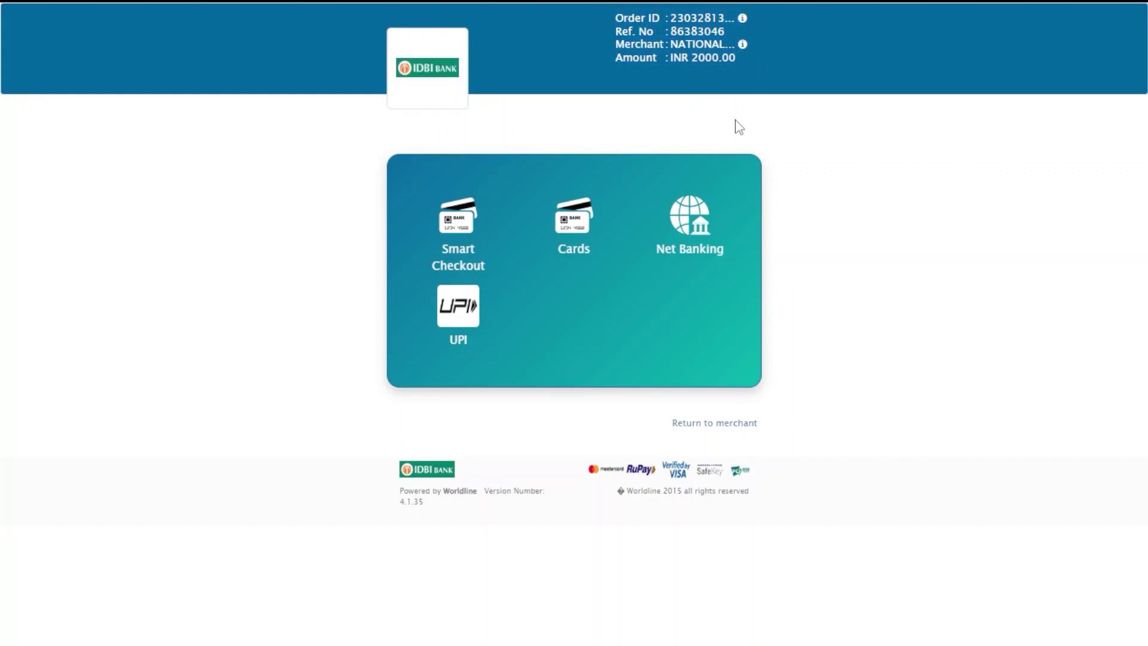